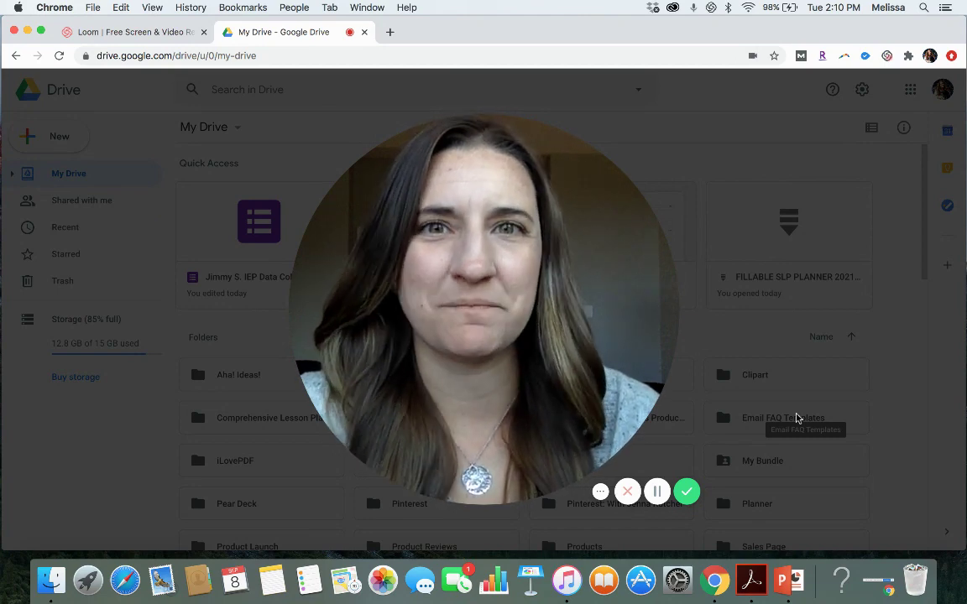
{"action": "mouse_move", "coordinate": [501, 499]}
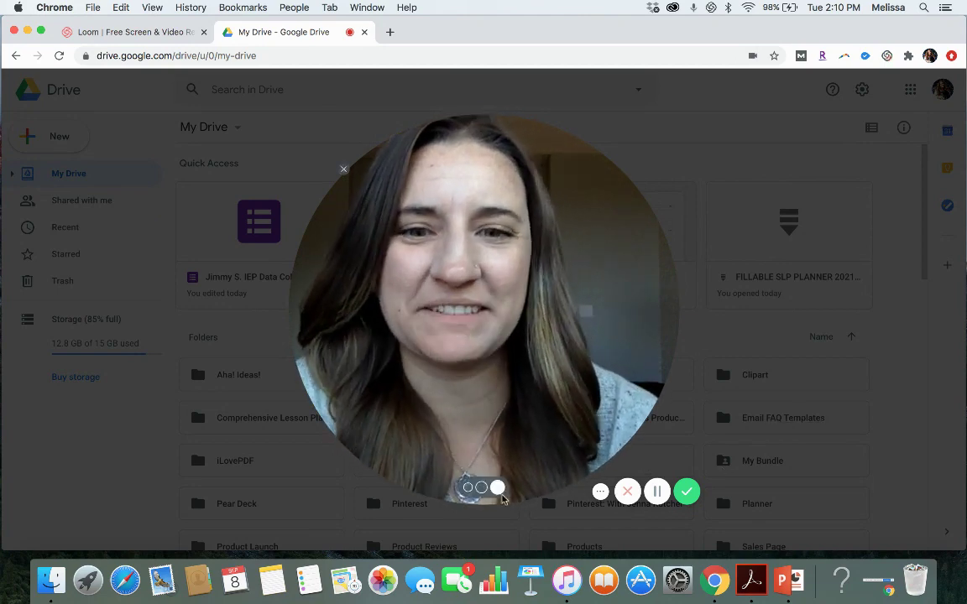
{"action": "left_click", "coordinate": [468, 487]}
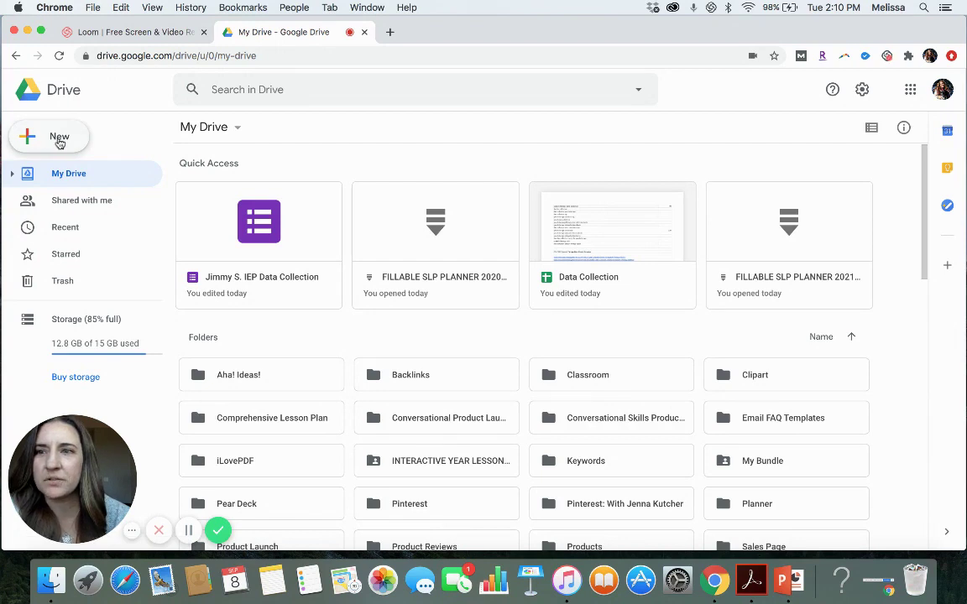
Step: Create a new blank Google Form from My Drive
{"action": "left_click", "coordinate": [60, 141]}
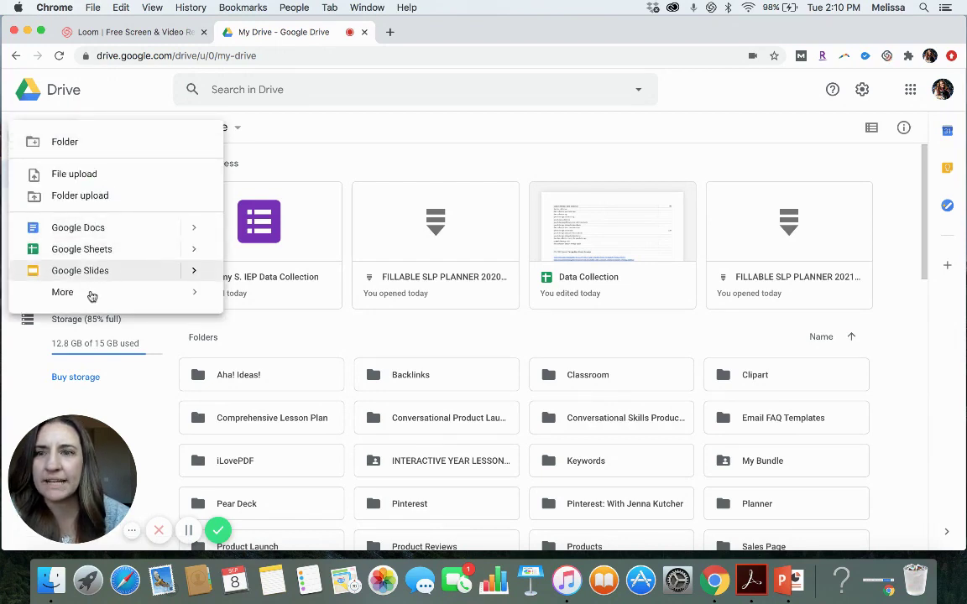
{"action": "mouse_move", "coordinate": [64, 296]}
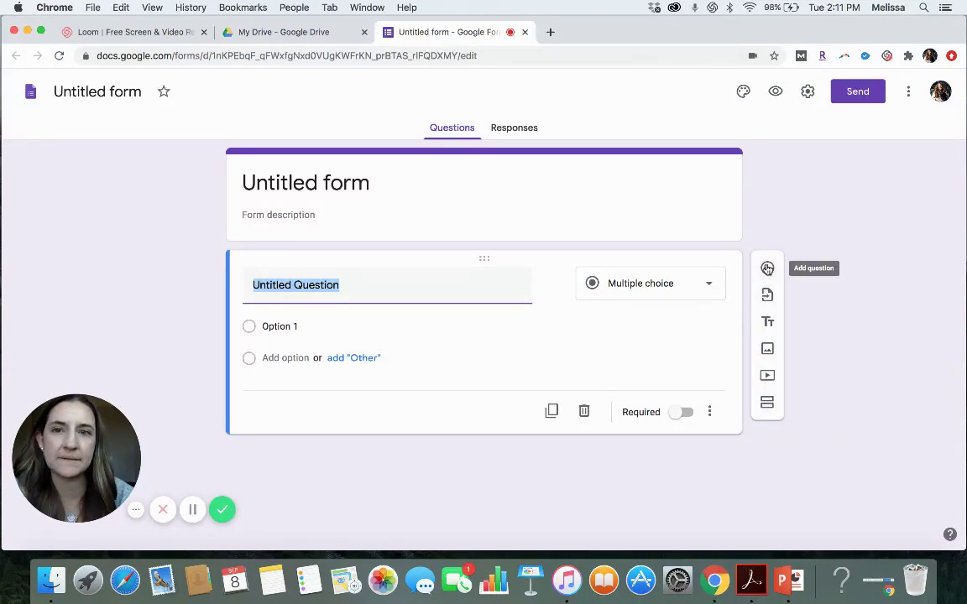
Step: Title the form with the student's name followed by "IEP Data Collection"
{"action": "left_click", "coordinate": [356, 186]}
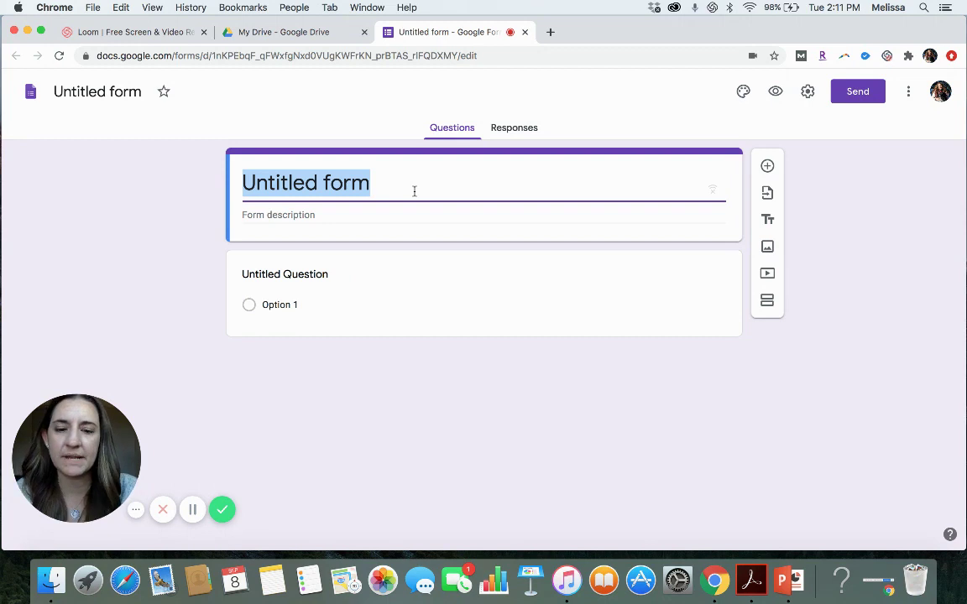
{"action": "type", "text": "Jimmy"}
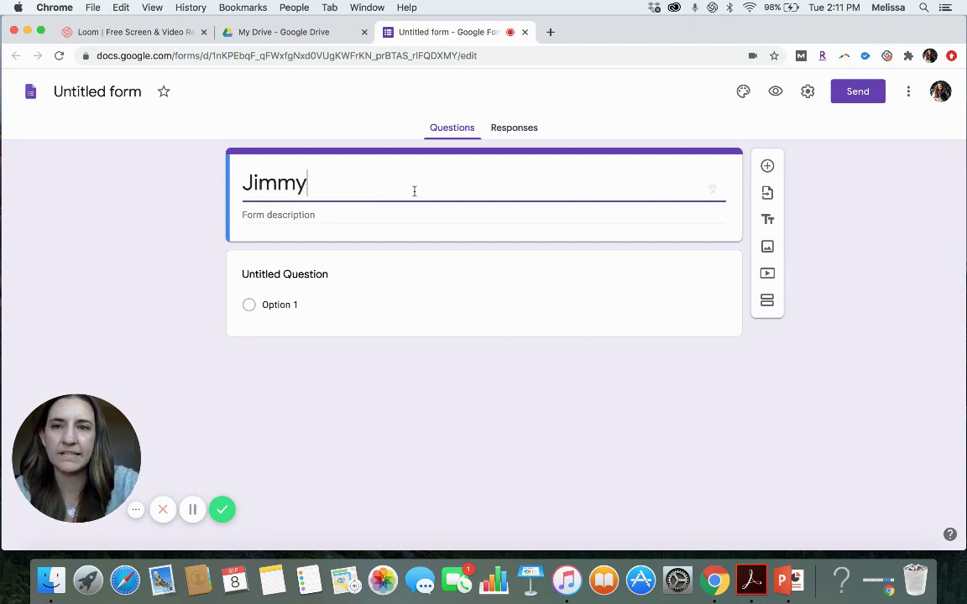
{"action": "type", "text": " S. I"}
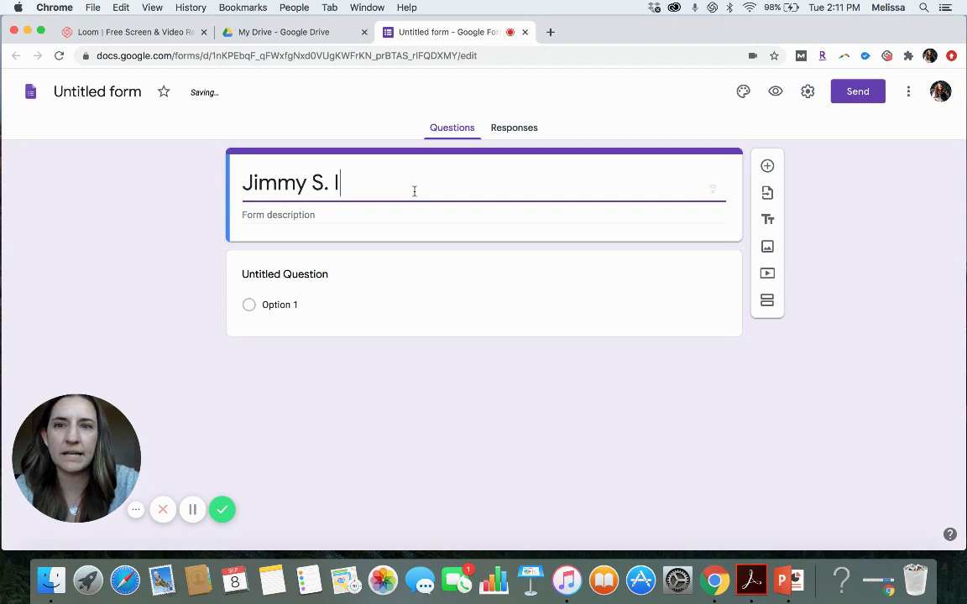
{"action": "type", "text": "EP Data"}
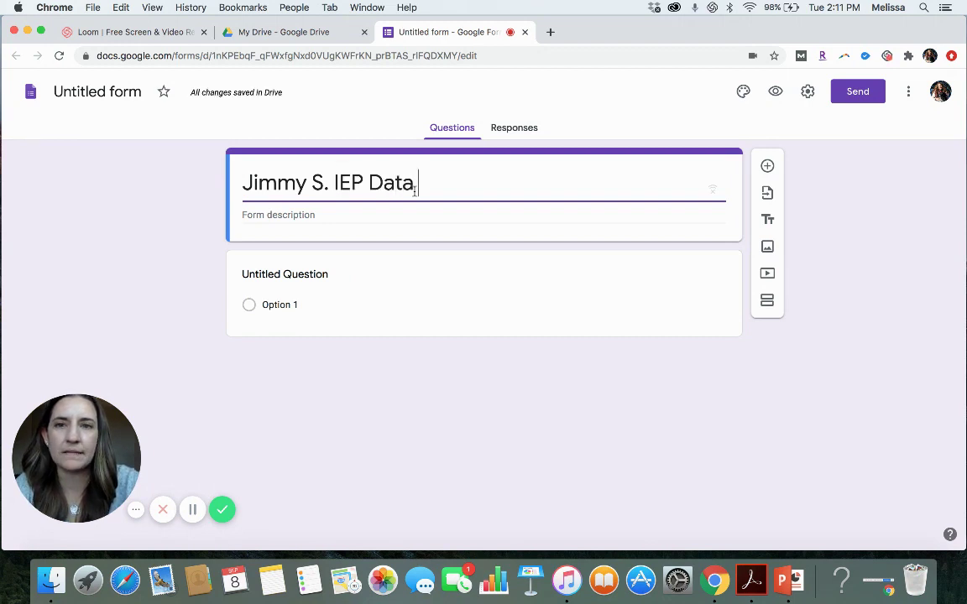
{"action": "type", "text": " Collection"}
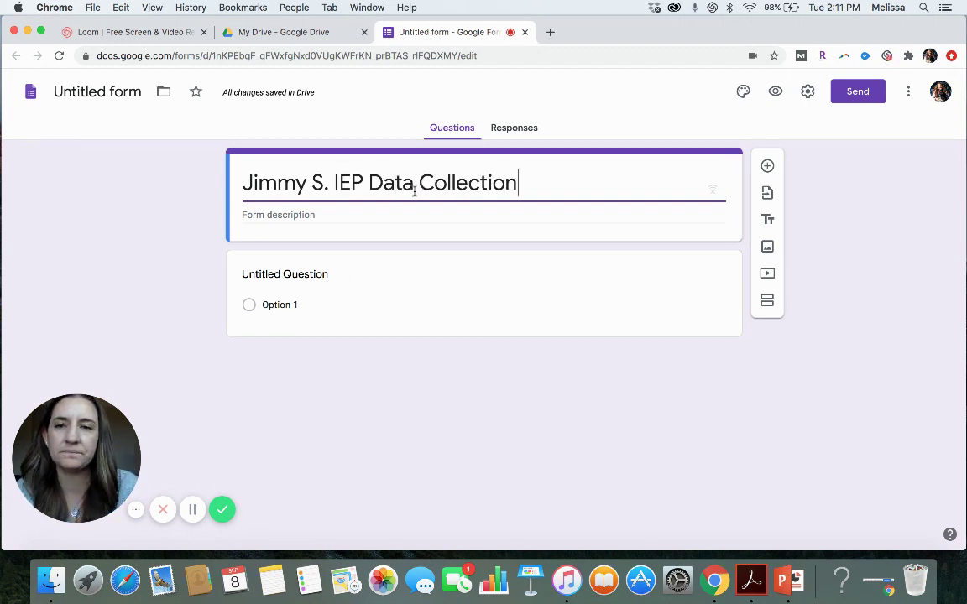
Step: Set the form description to "For the School Year 2020/2021" and name the untitled form file after the form's title
{"action": "left_click", "coordinate": [316, 215]}
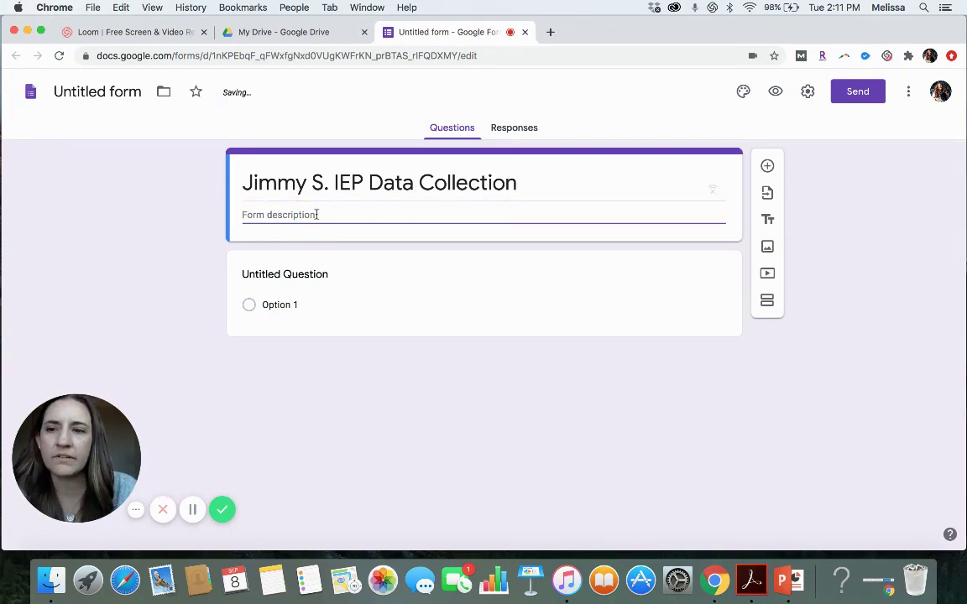
{"action": "type", "text": "Fo"}
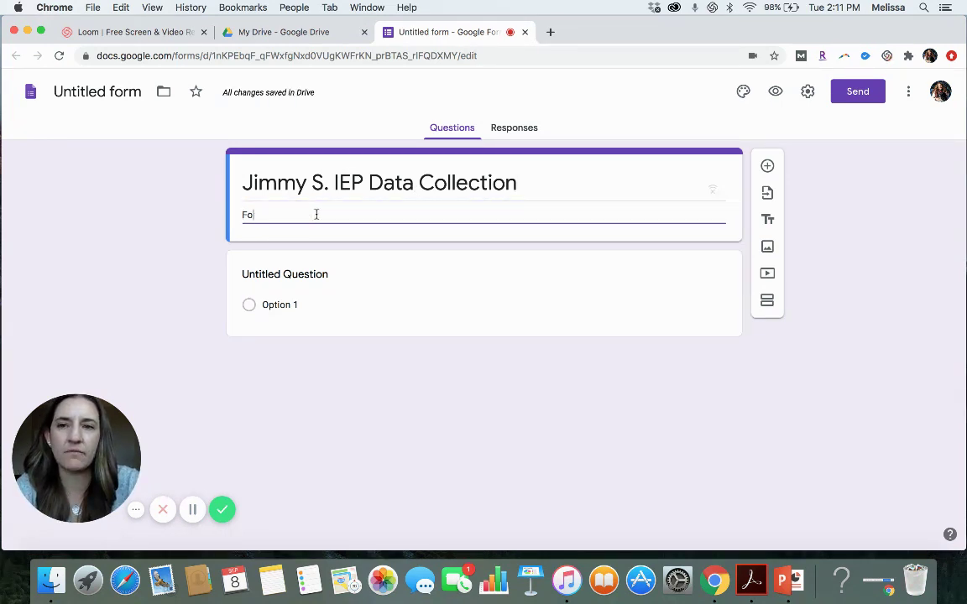
{"action": "type", "text": "r the S"}
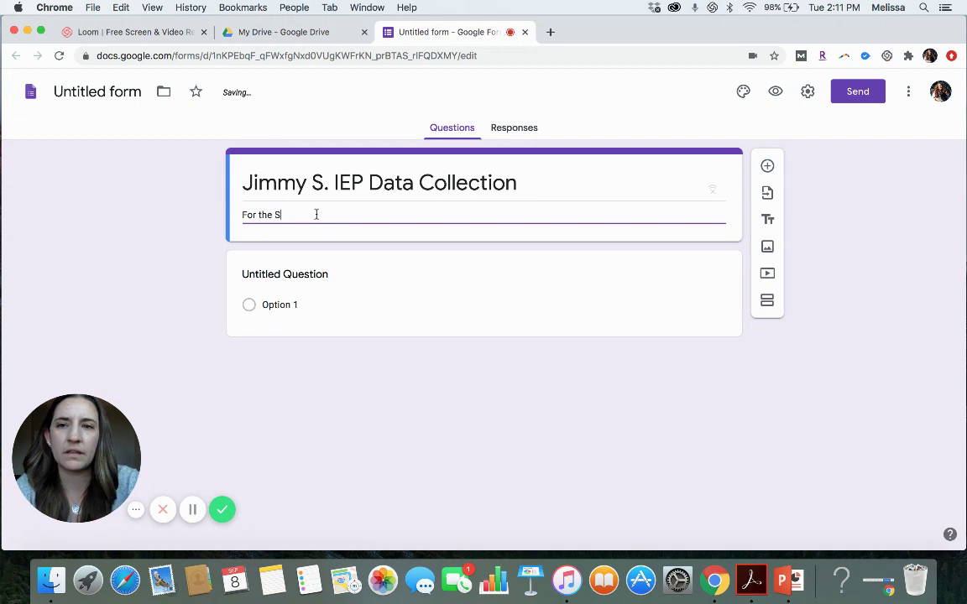
{"action": "type", "text": "chool Year "}
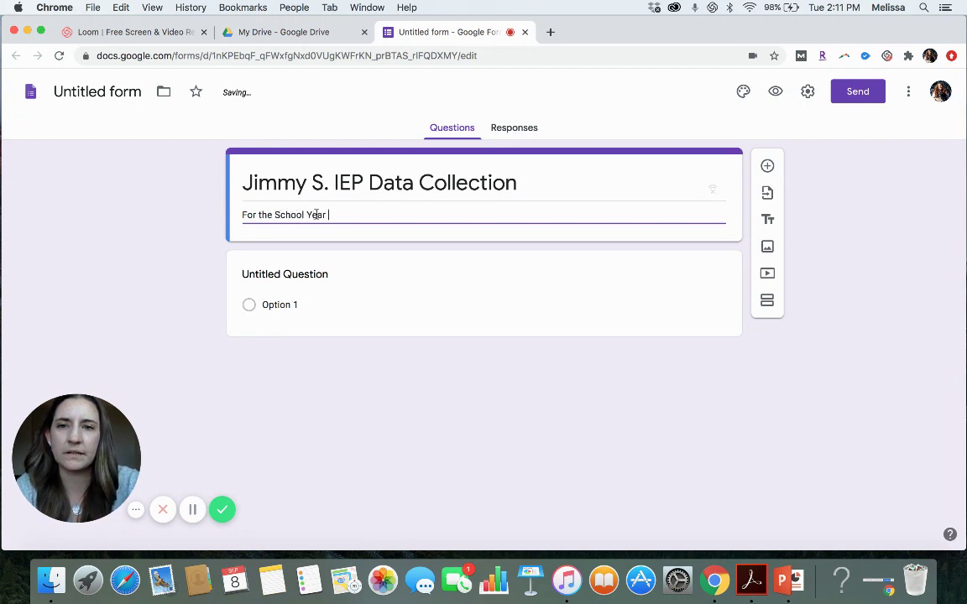
{"action": "type", "text": "2020/"}
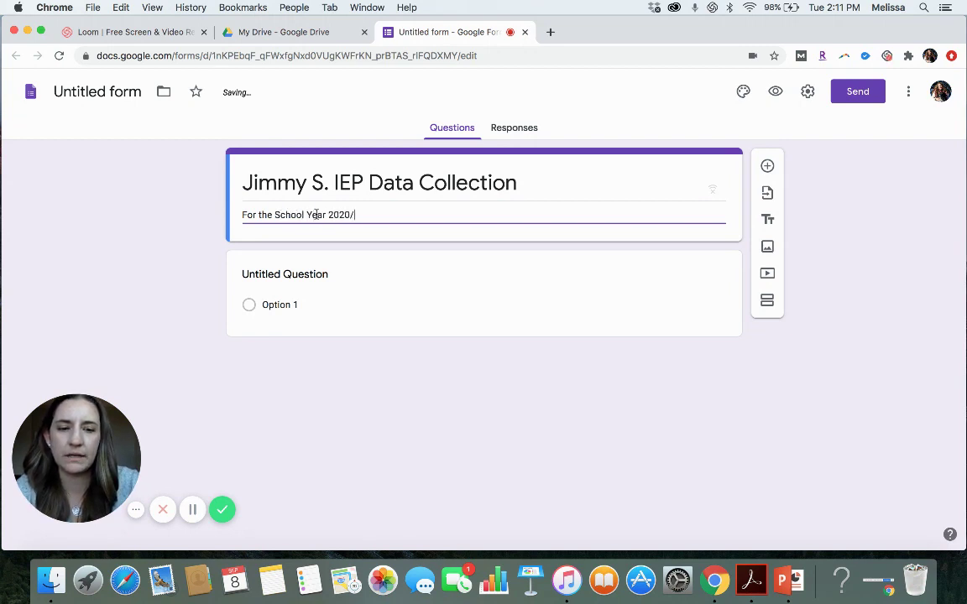
{"action": "type", "text": "2021"}
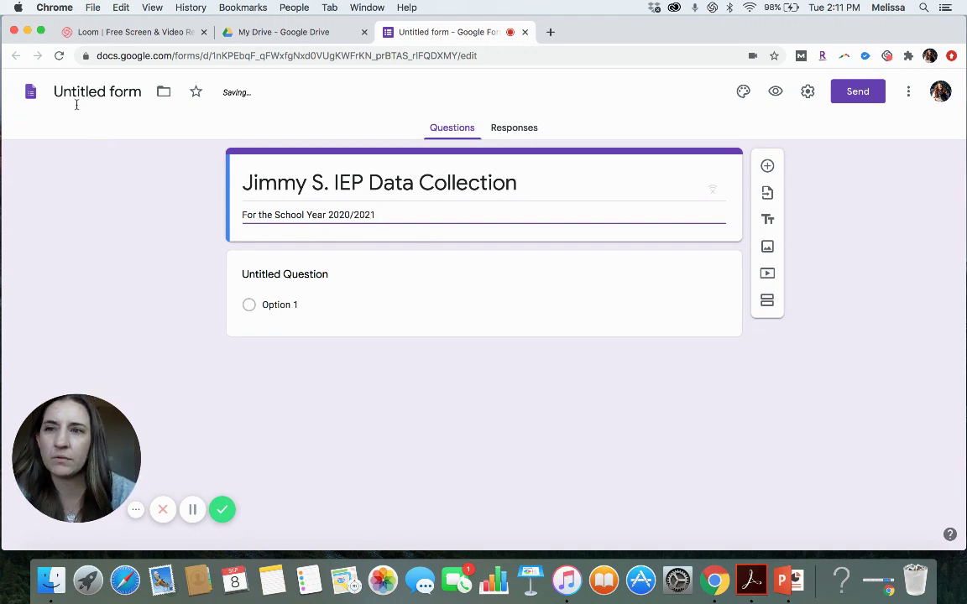
{"action": "left_click", "coordinate": [109, 88]}
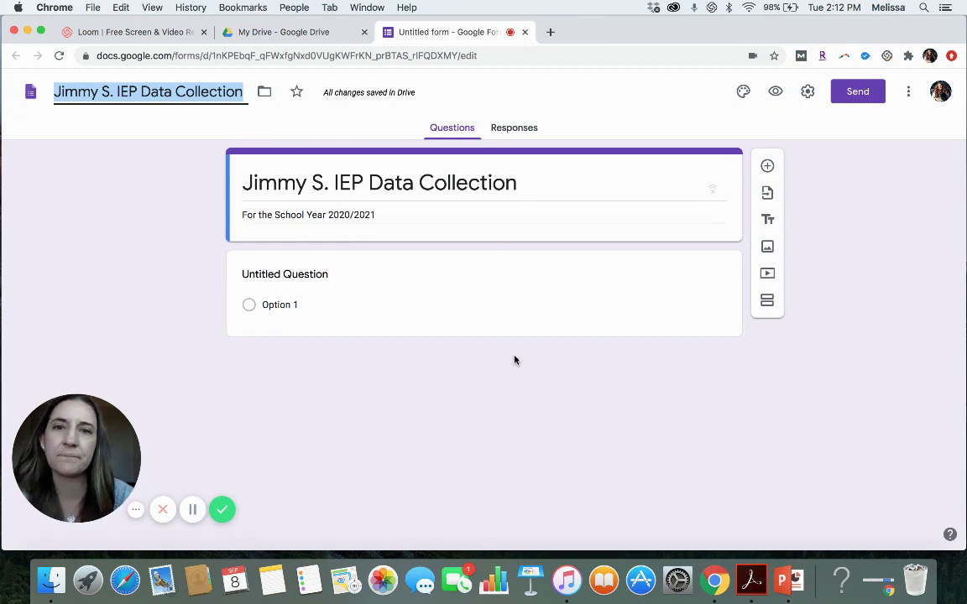
Step: Turn the untitled first question into a required Date question named "Today's Date"
{"action": "left_click", "coordinate": [326, 274]}
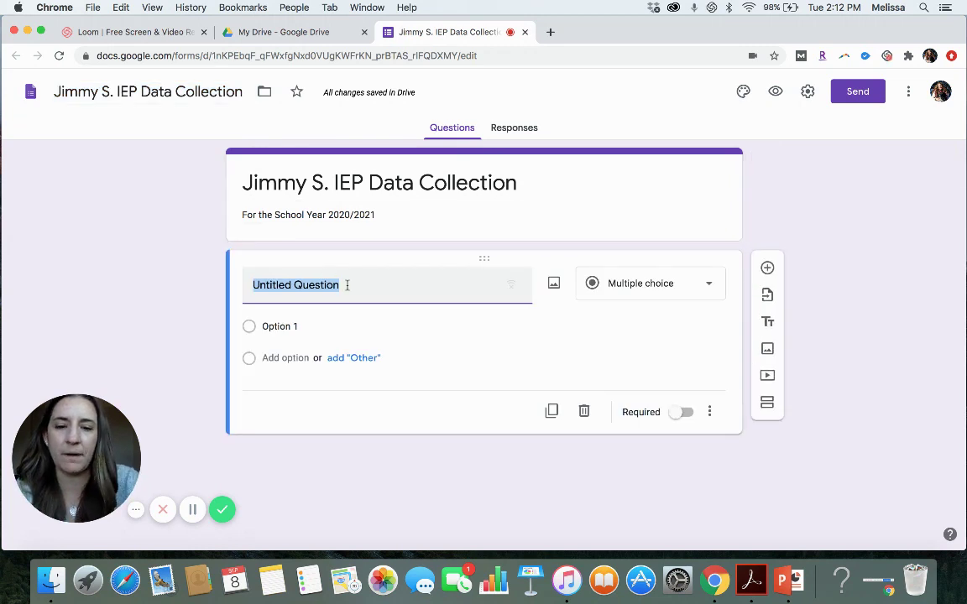
{"action": "type", "text": "Today's "}
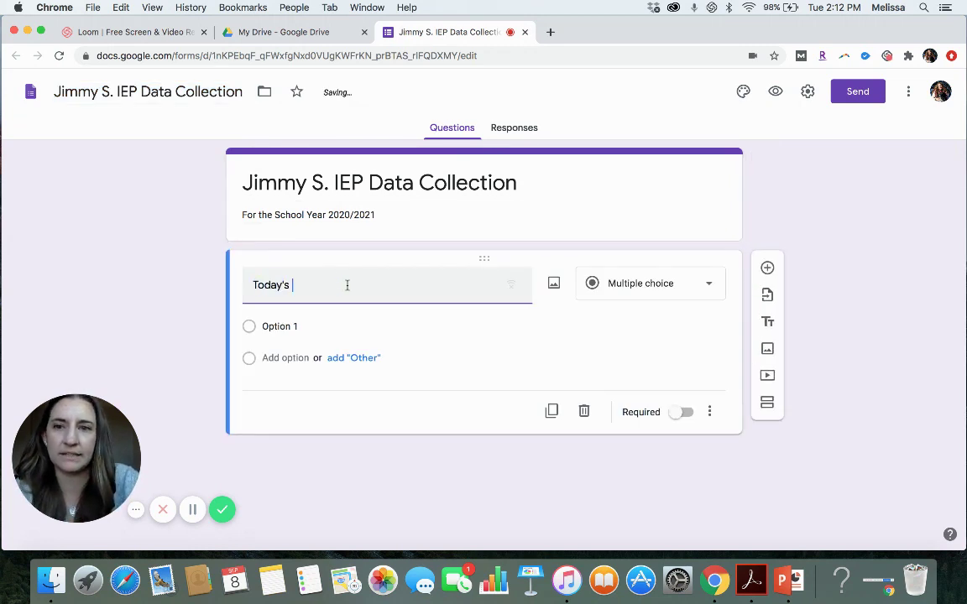
{"action": "type", "text": "Date"}
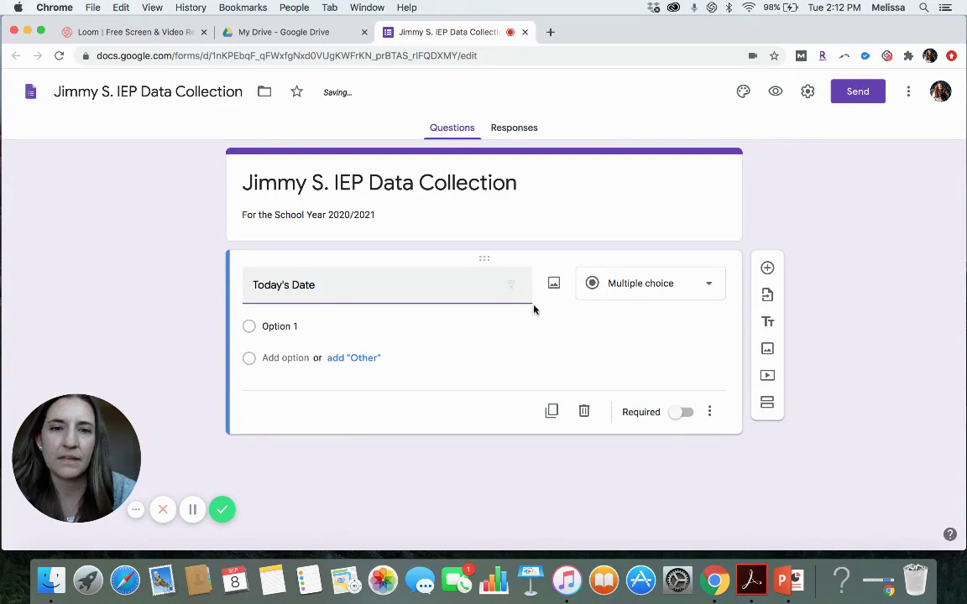
{"action": "left_click", "coordinate": [712, 287]}
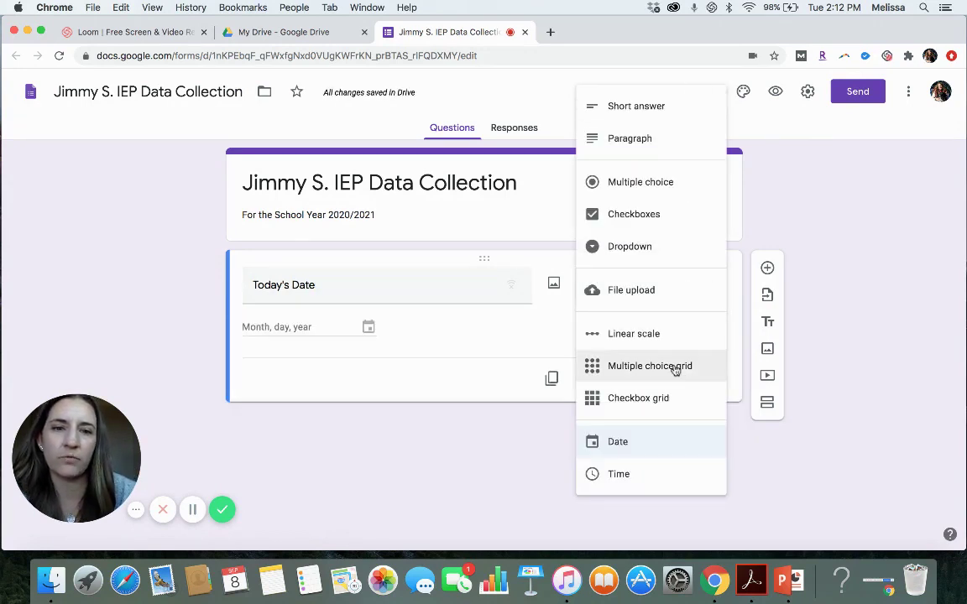
{"action": "left_click", "coordinate": [669, 446]}
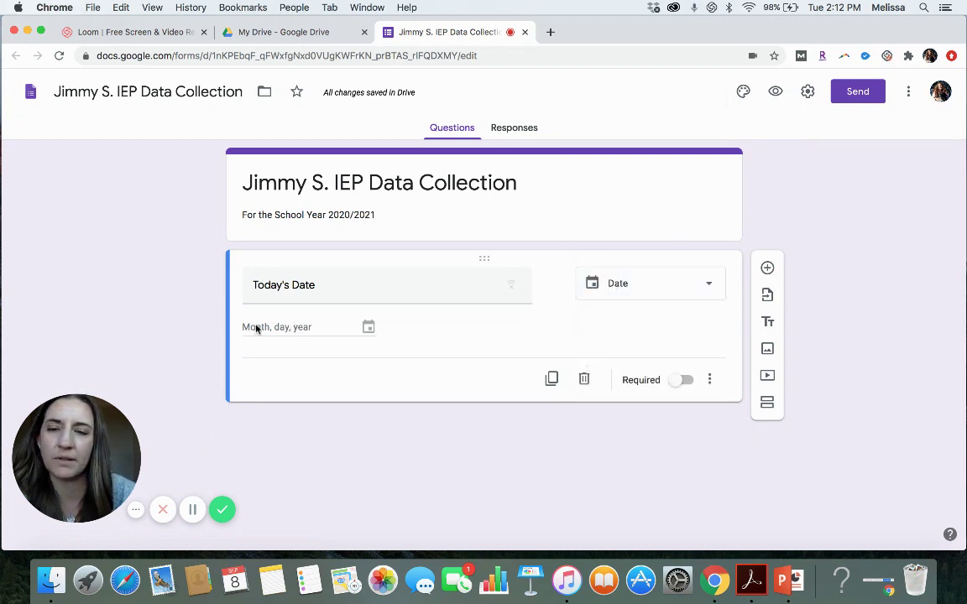
{"action": "left_click", "coordinate": [682, 381]}
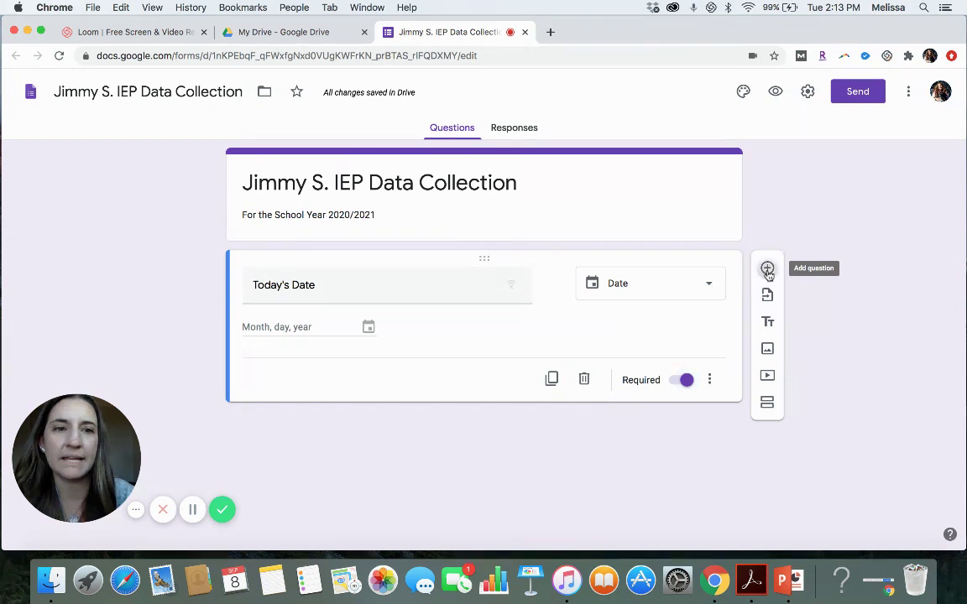
Step: Add a question below the date titled "1. LANG: answer wh-questions (80%)"
{"action": "left_click", "coordinate": [767, 271]}
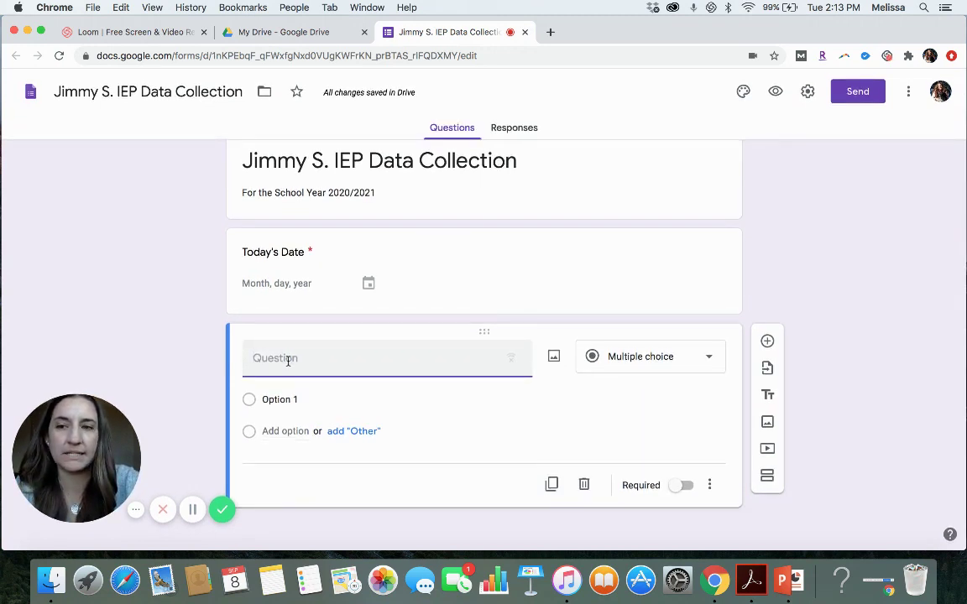
{"action": "type", "text": "1."}
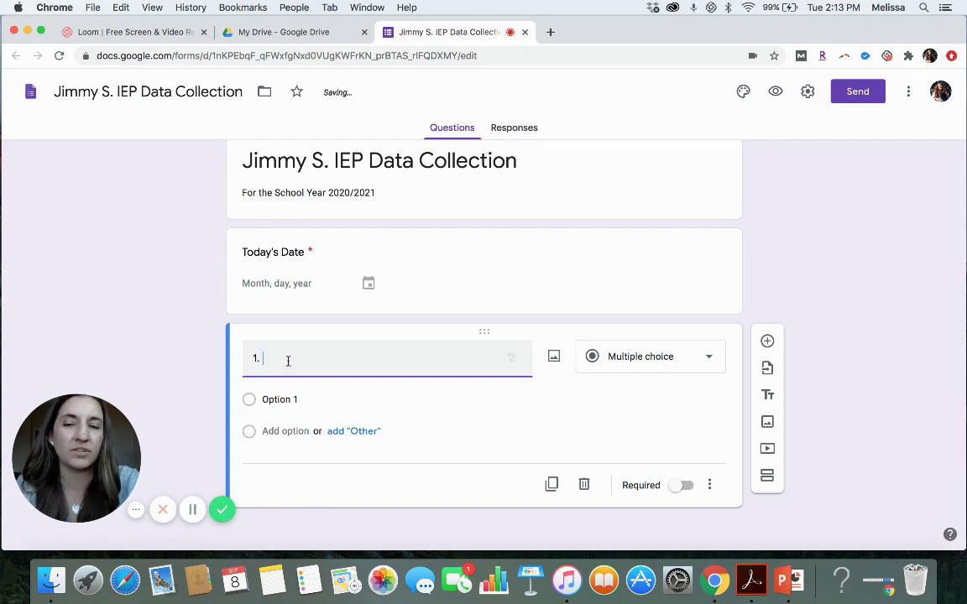
{"action": "type", "text": " LANG"}
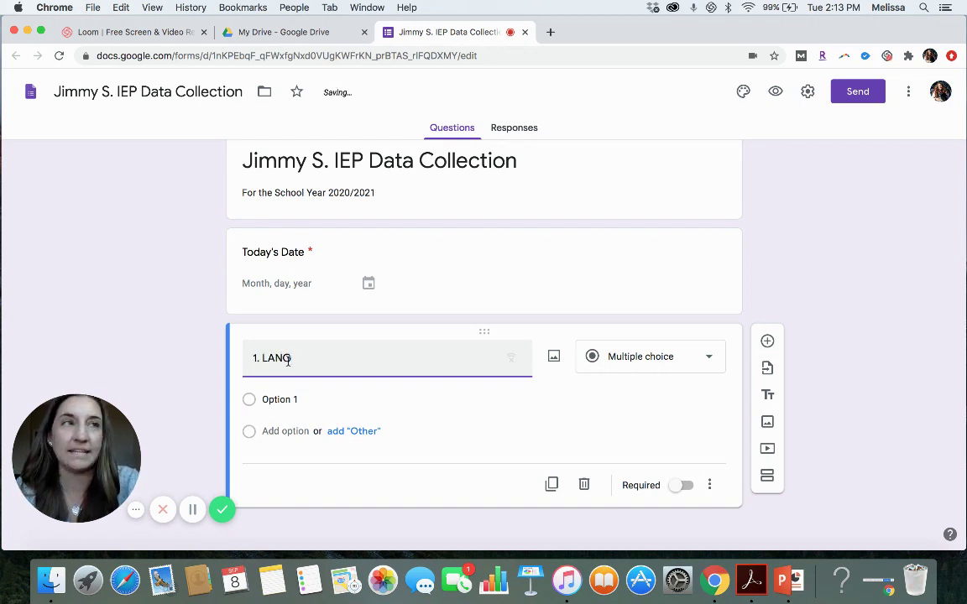
{"action": "type", "text": ":"}
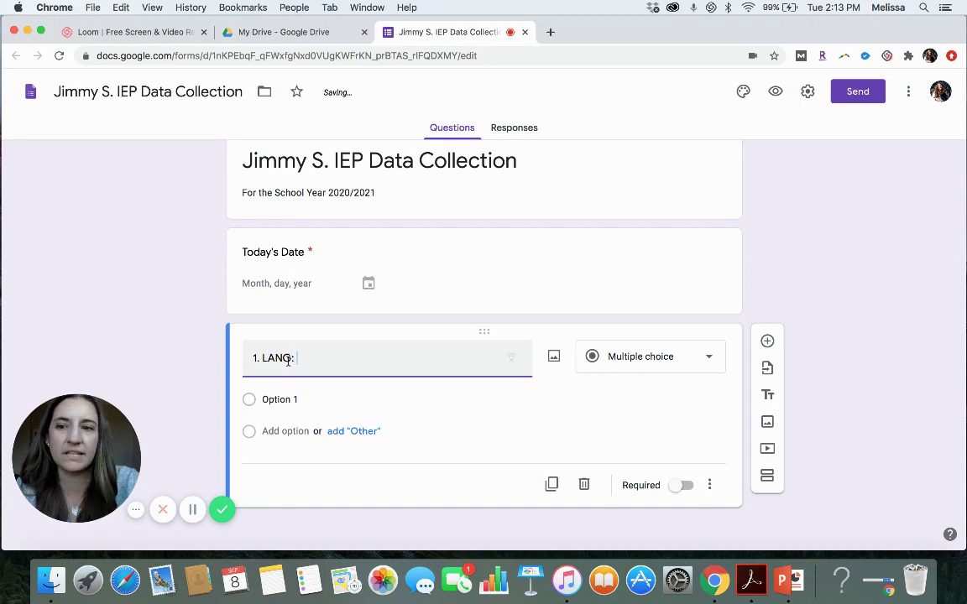
{"action": "type", "text": " answer wh-"}
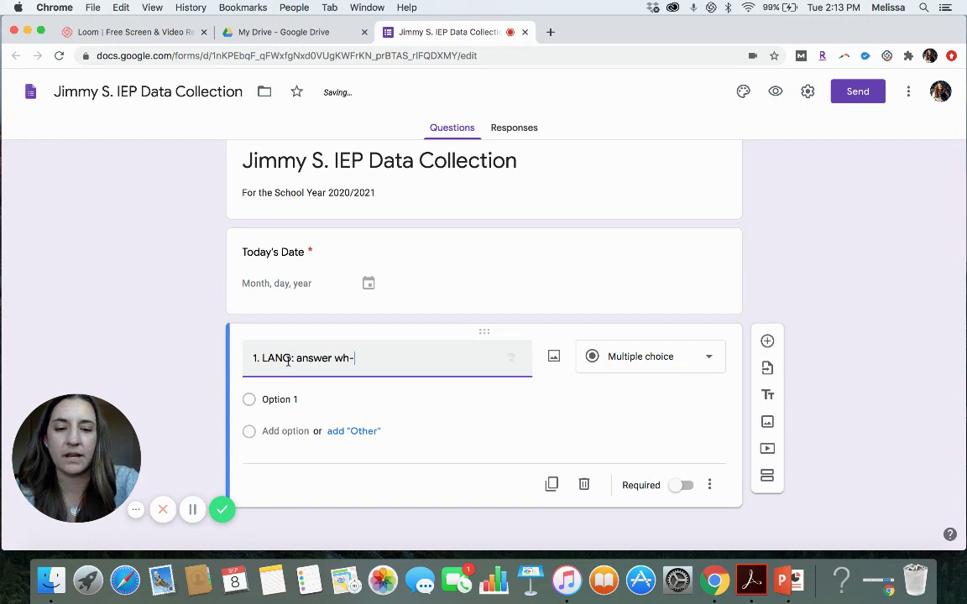
{"action": "type", "text": "questions ("}
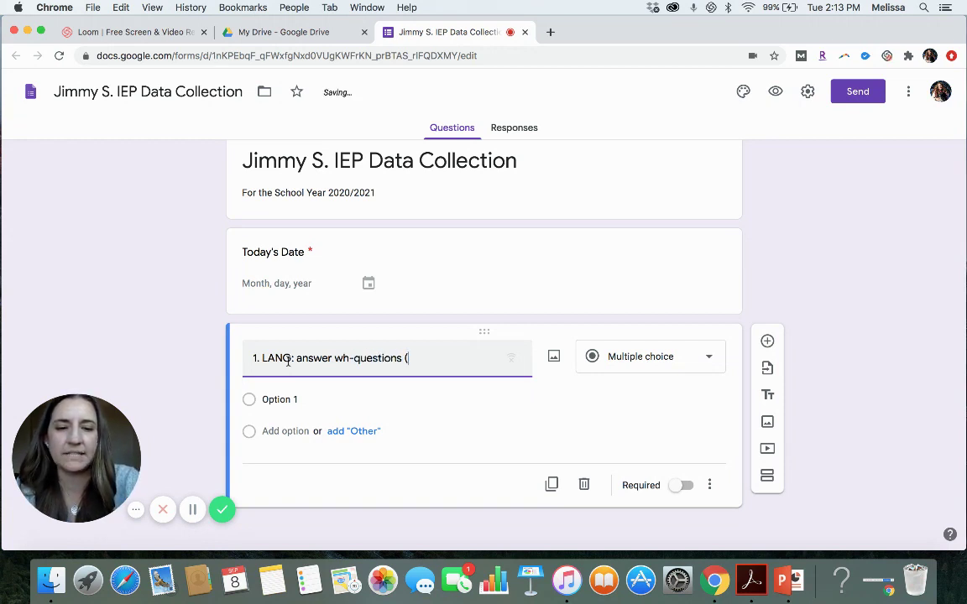
{"action": "type", "text": "80%"}
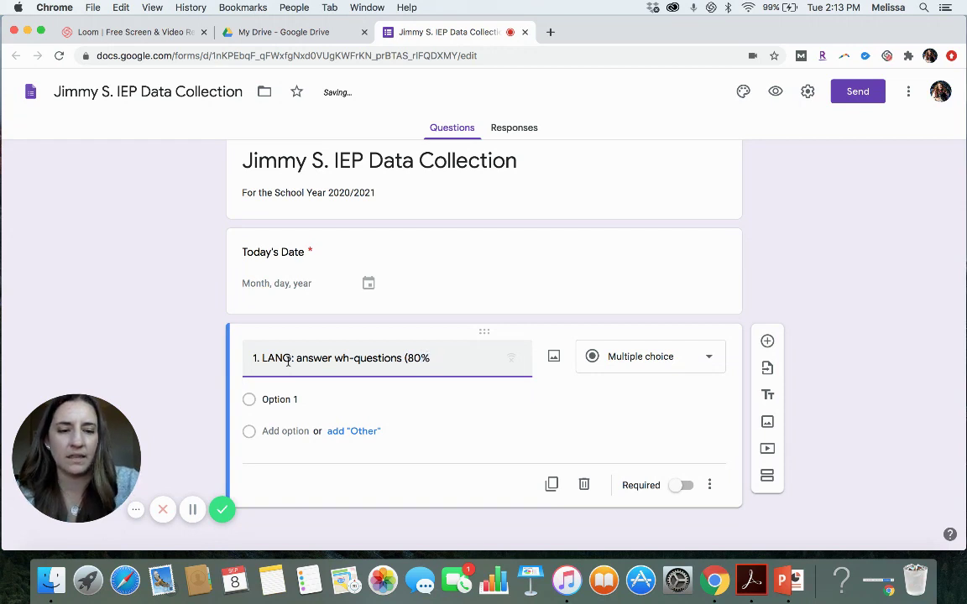
{"action": "type", "text": ")"}
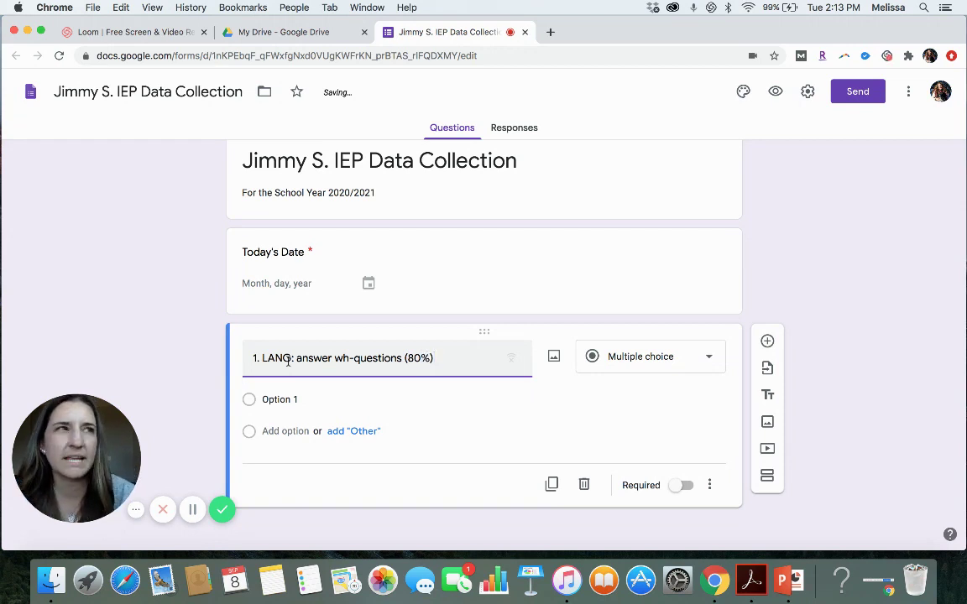
Step: Make the wh-questions item a linear scale from 1 to 10
{"action": "left_click", "coordinate": [712, 360]}
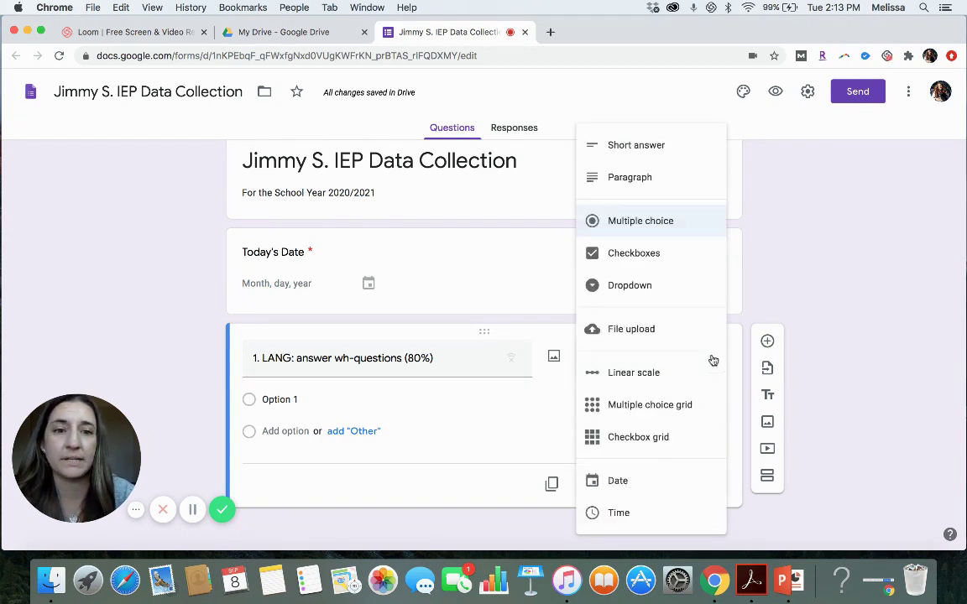
{"action": "left_click", "coordinate": [642, 375]}
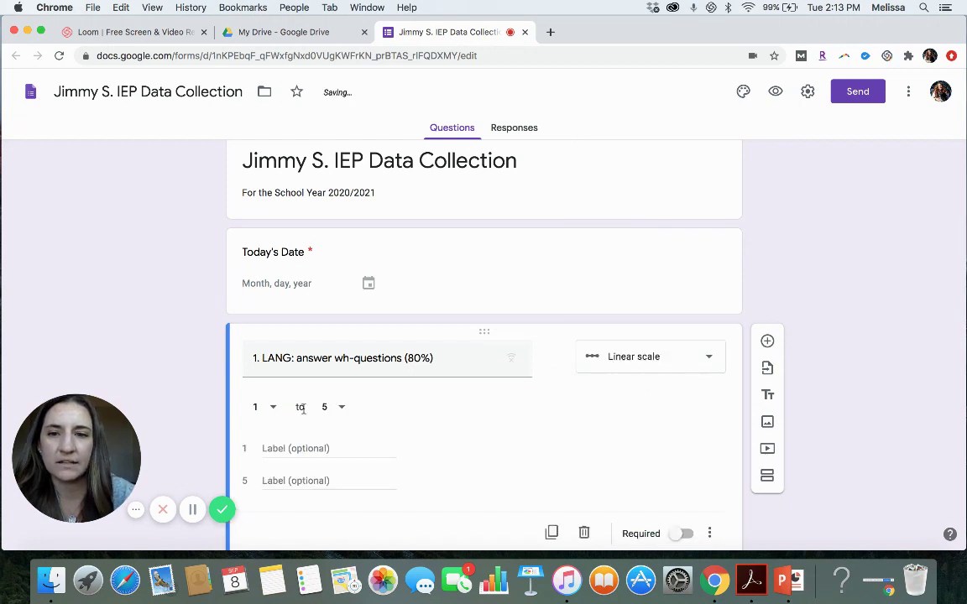
{"action": "left_click", "coordinate": [341, 394]}
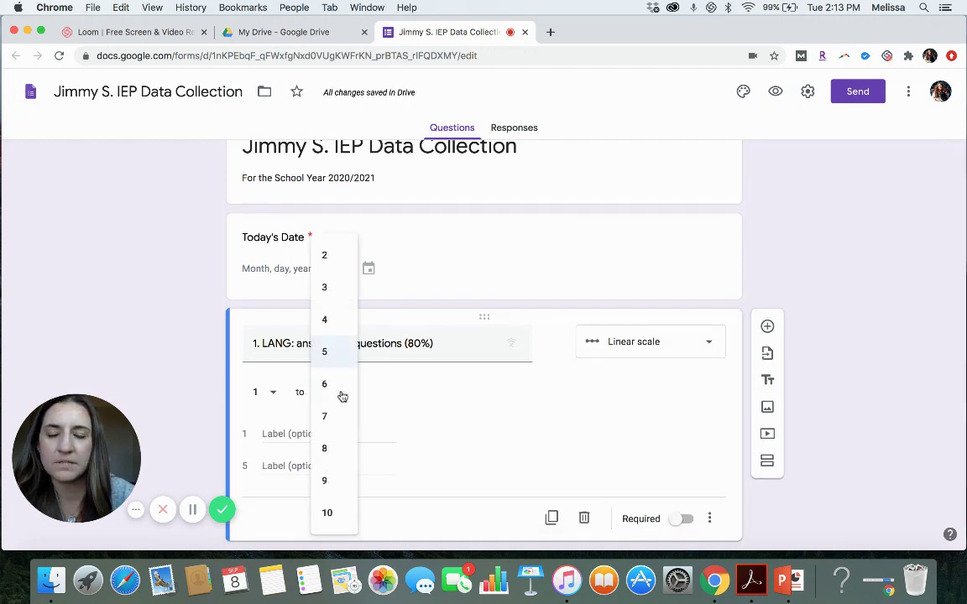
{"action": "left_click", "coordinate": [334, 511]}
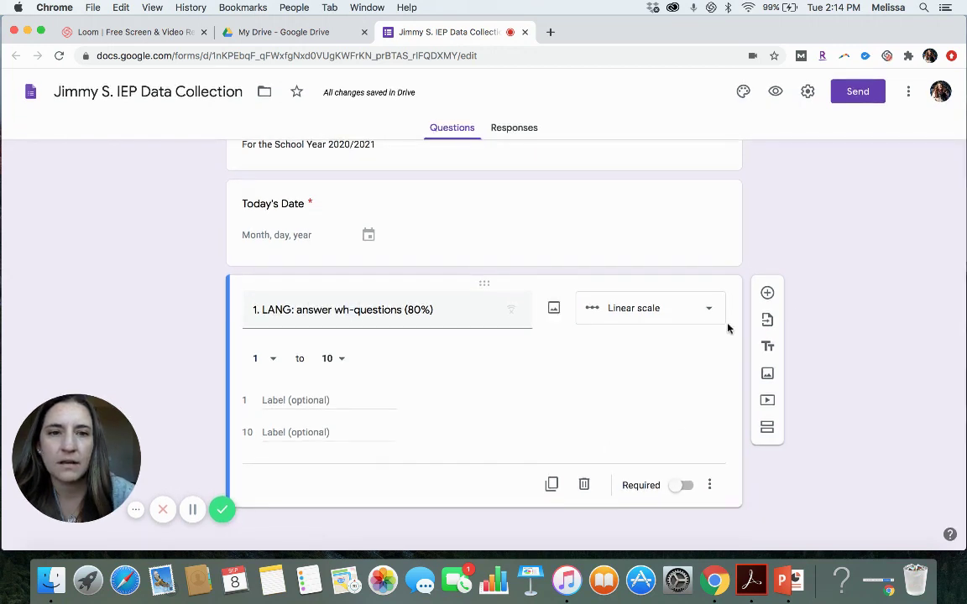
Step: Add a question below the wh-questions item titled "2. VOCAB: Tier 2 words (5 new words)"
{"action": "left_click", "coordinate": [767, 293]}
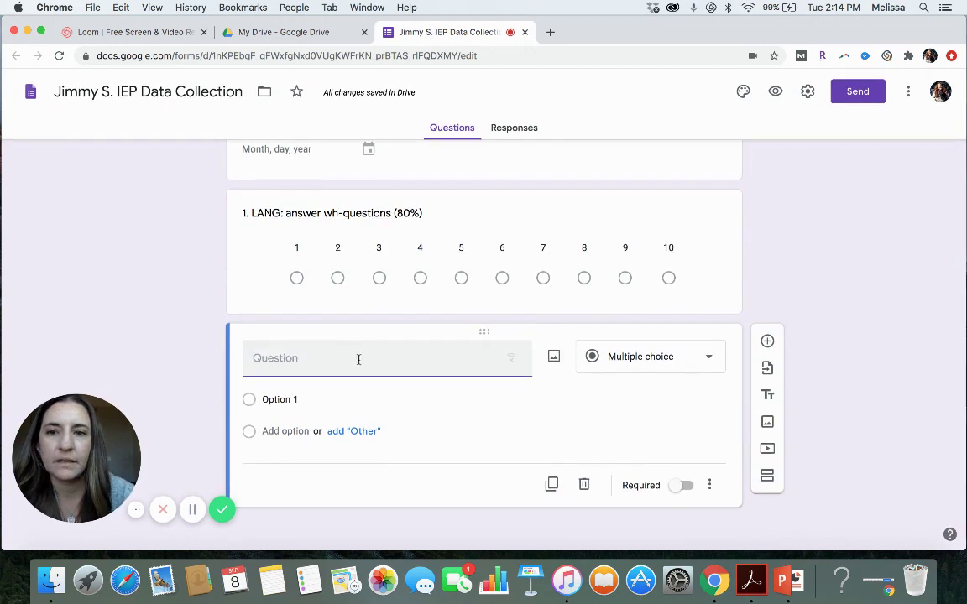
{"action": "type", "text": "2"}
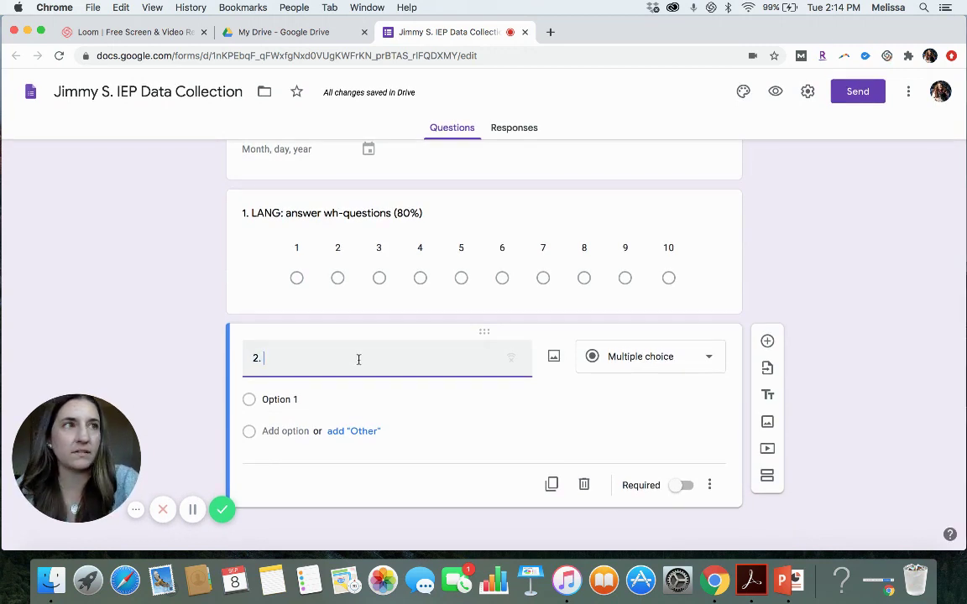
{"action": "type", "text": ". VOCAB: "}
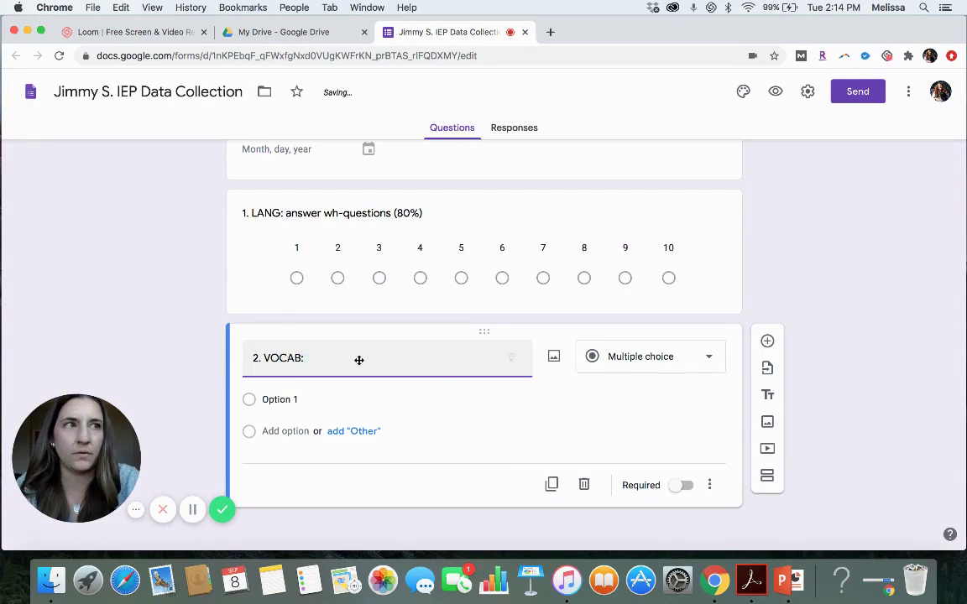
{"action": "type", "text": "T"}
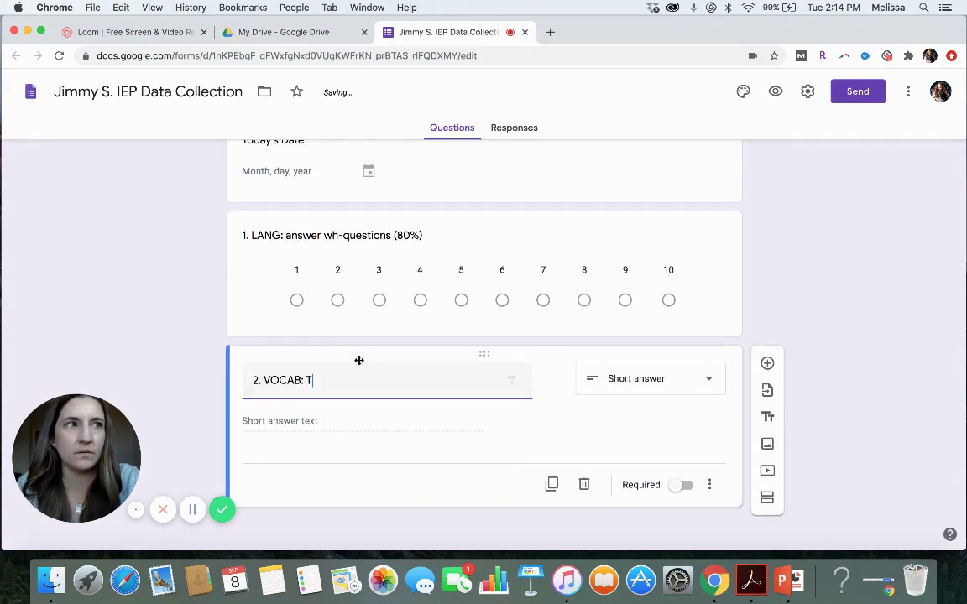
{"action": "type", "text": "ier 2 words"}
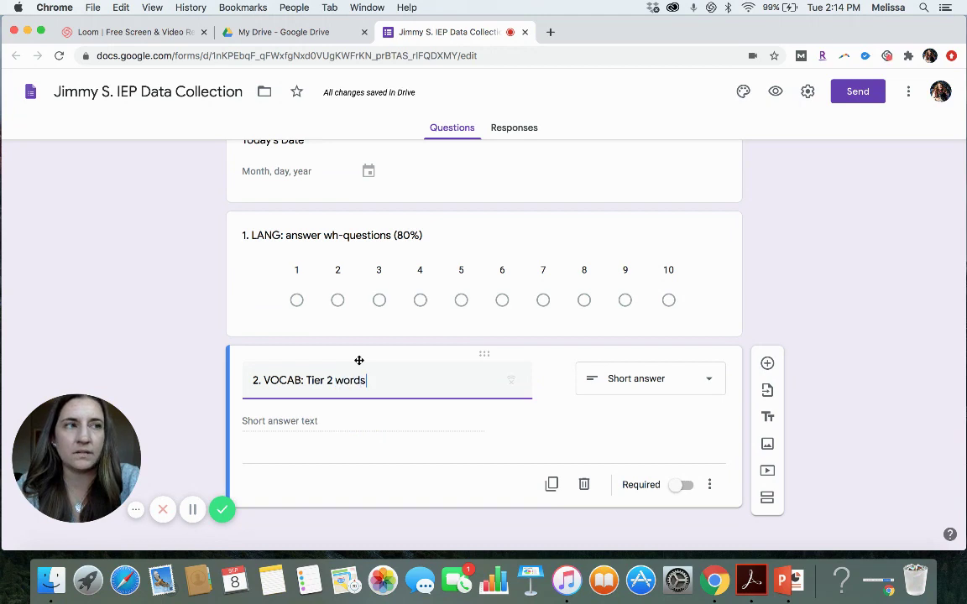
{"action": "type", "text": " (5 new"}
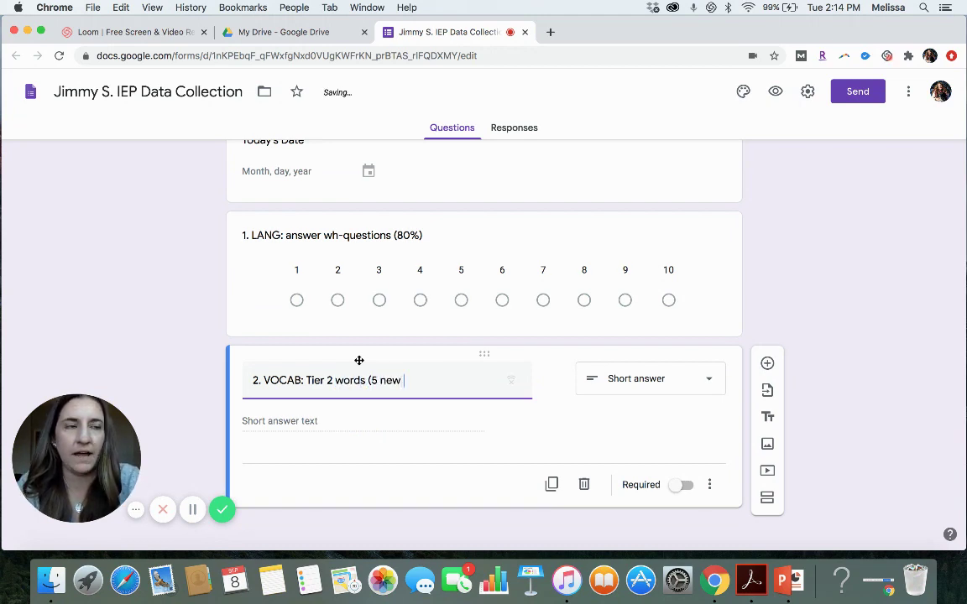
{"action": "type", "text": " words"}
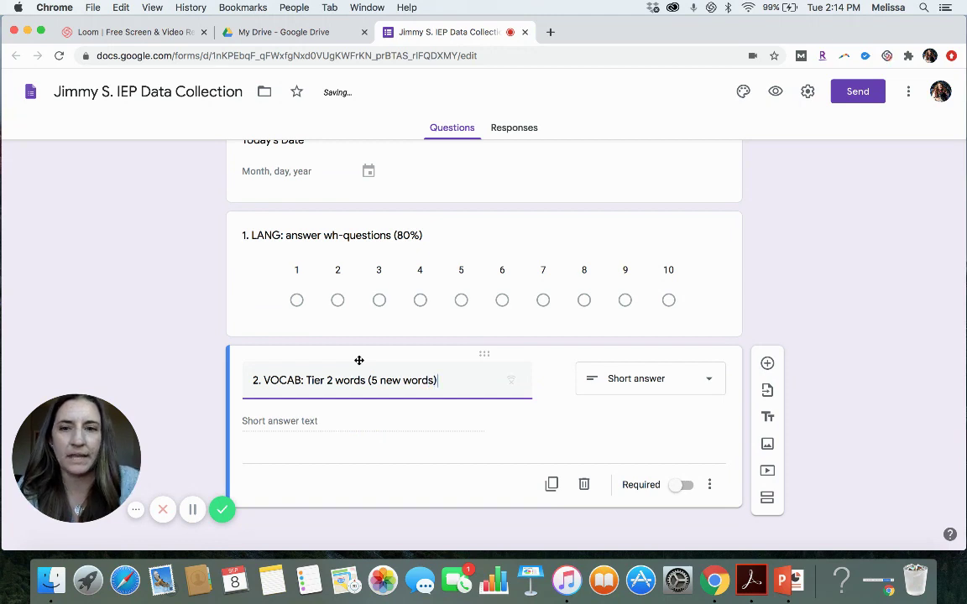
Step: Make the VOCAB question a Checkboxes item with "1. chore" and "2. relax" as its first two options
{"action": "left_click", "coordinate": [708, 381]}
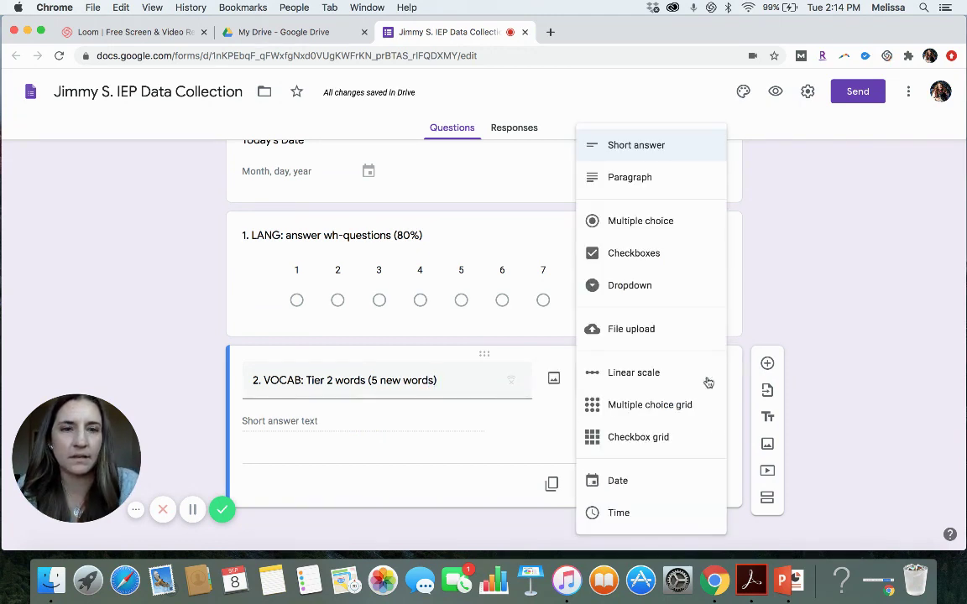
{"action": "left_click", "coordinate": [651, 253]}
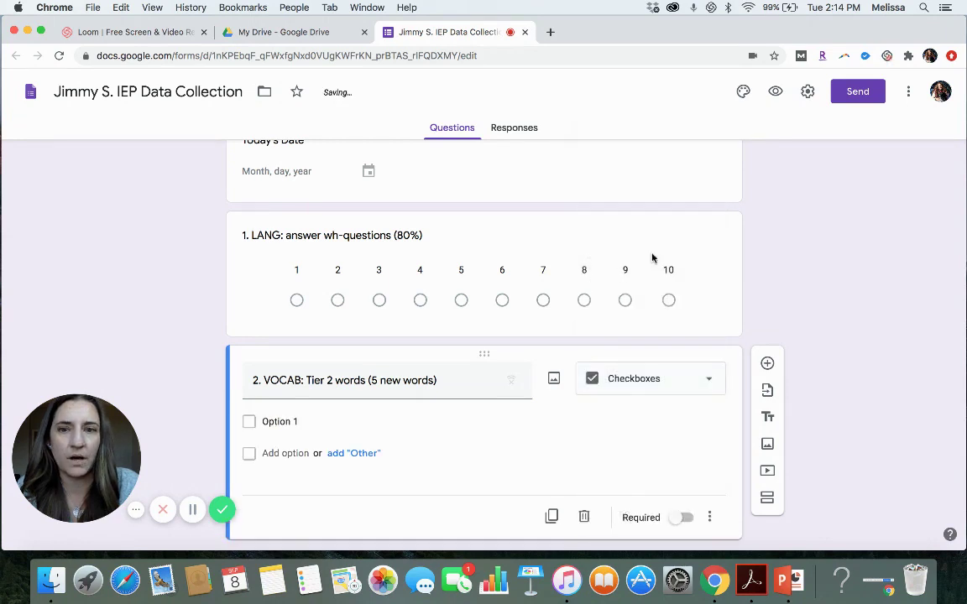
{"action": "left_click", "coordinate": [301, 420]}
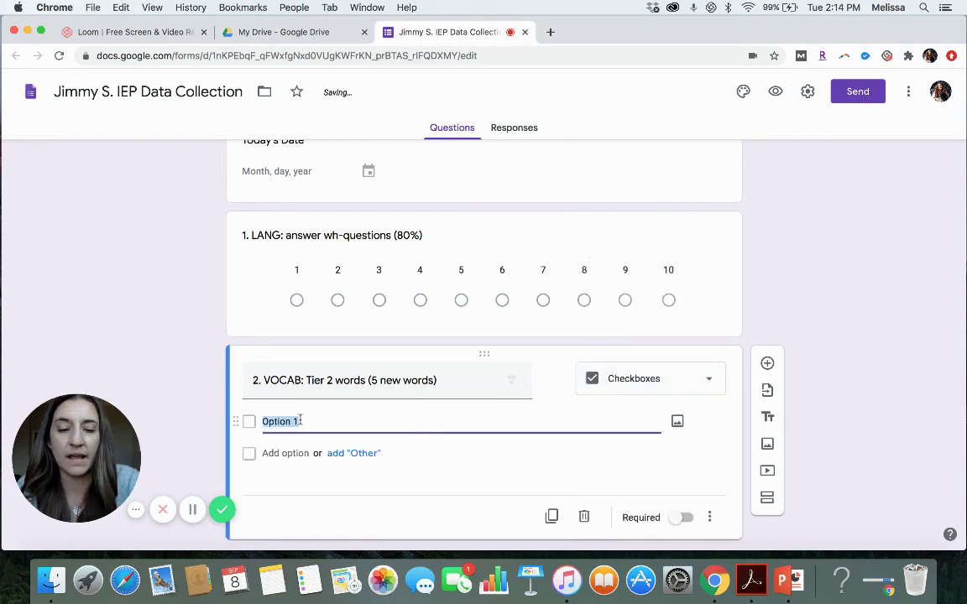
{"action": "type", "text": "1. chore"}
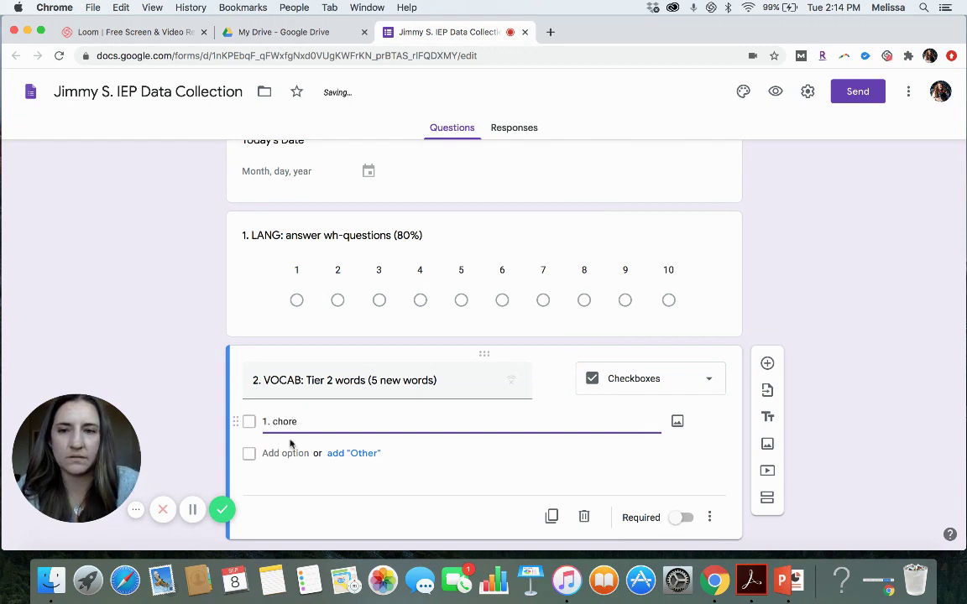
{"action": "left_click", "coordinate": [277, 454]}
{"action": "type", "text": "2. "}
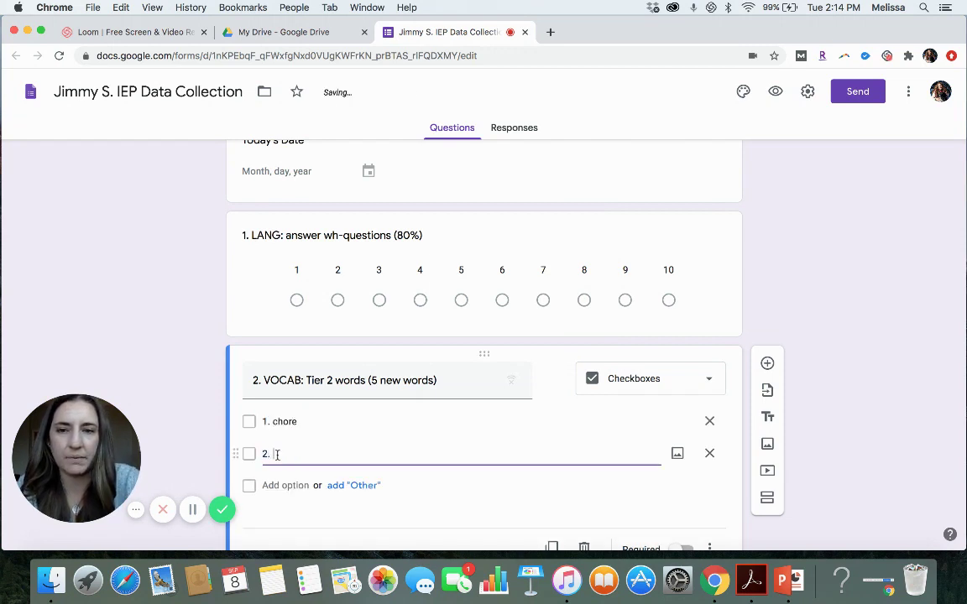
{"action": "type", "text": "rela"}
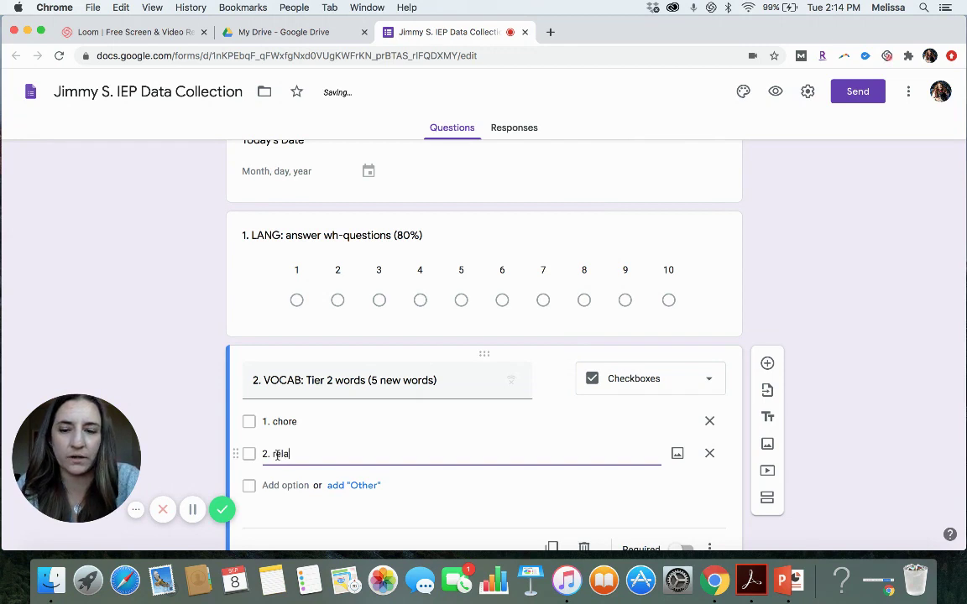
{"action": "type", "text": "x"}
Step: Add the options "3. follow", "4. gentle" and "5. healthy" to the VOCAB checkboxes
{"action": "left_click", "coordinate": [271, 485]}
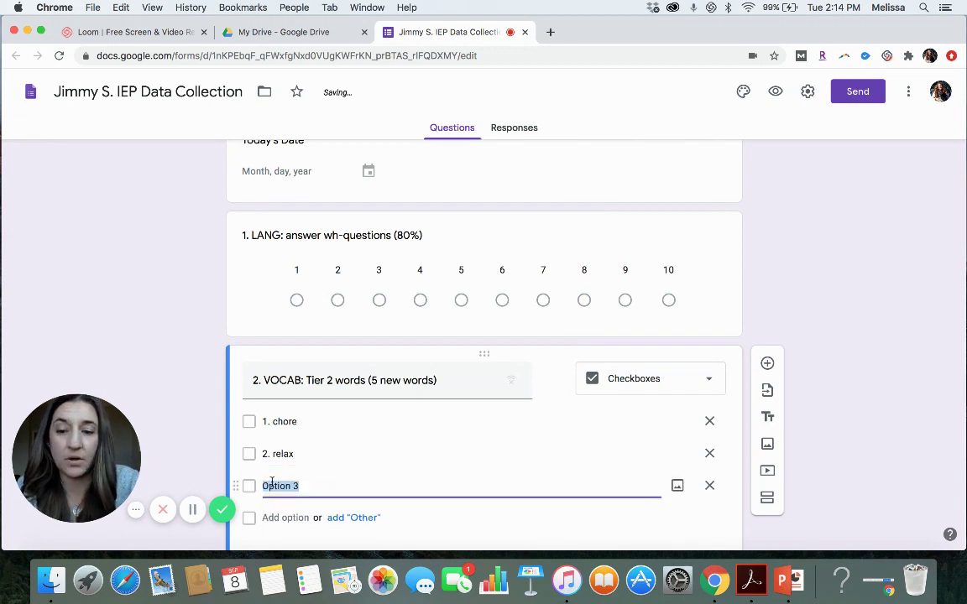
{"action": "type", "text": "3. follow"}
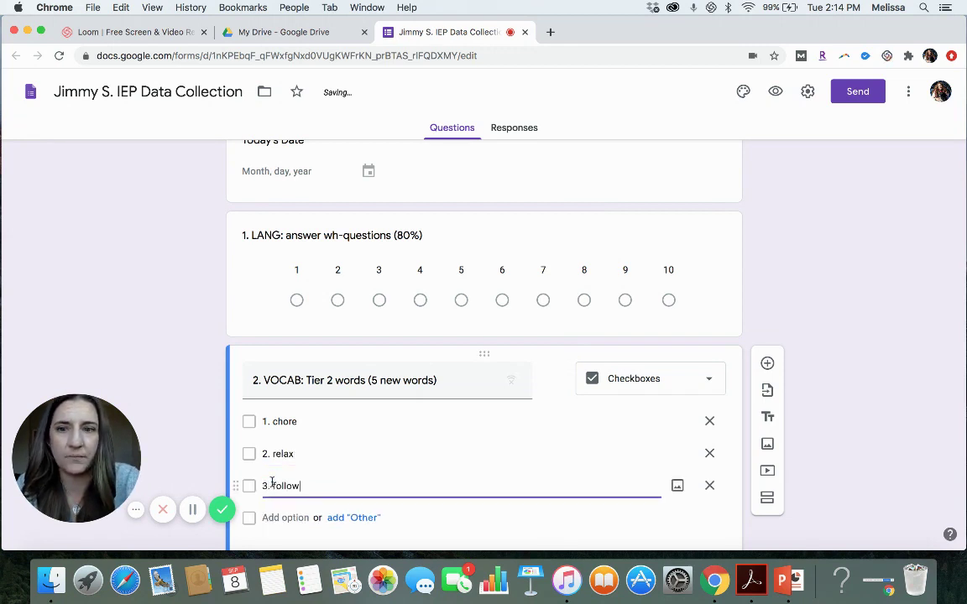
{"action": "left_click", "coordinate": [285, 517]}
{"action": "type", "text": "4. gentle"}
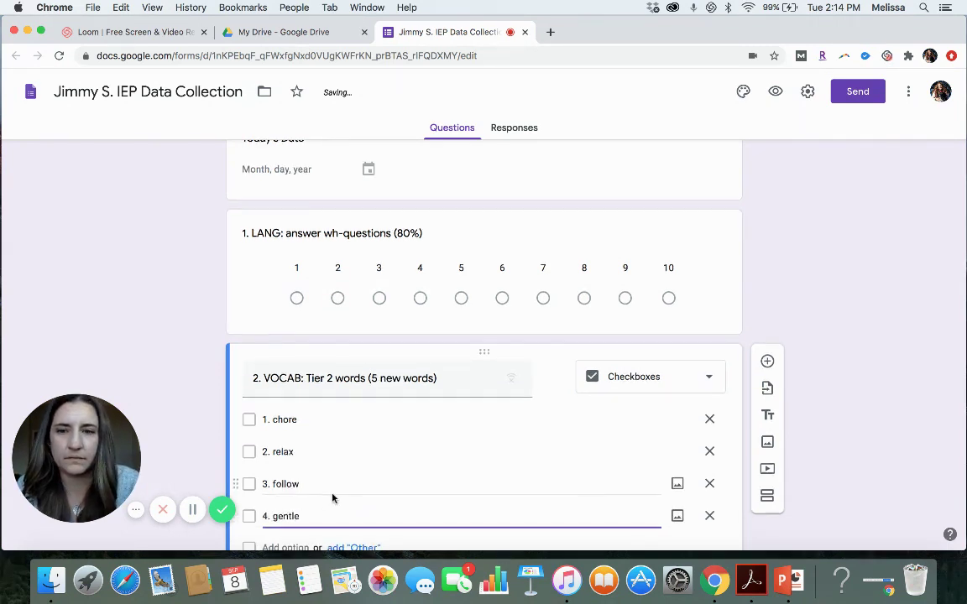
{"action": "scroll", "coordinate": [302, 457], "scroll_direction": "down", "scroll_amount": 3}
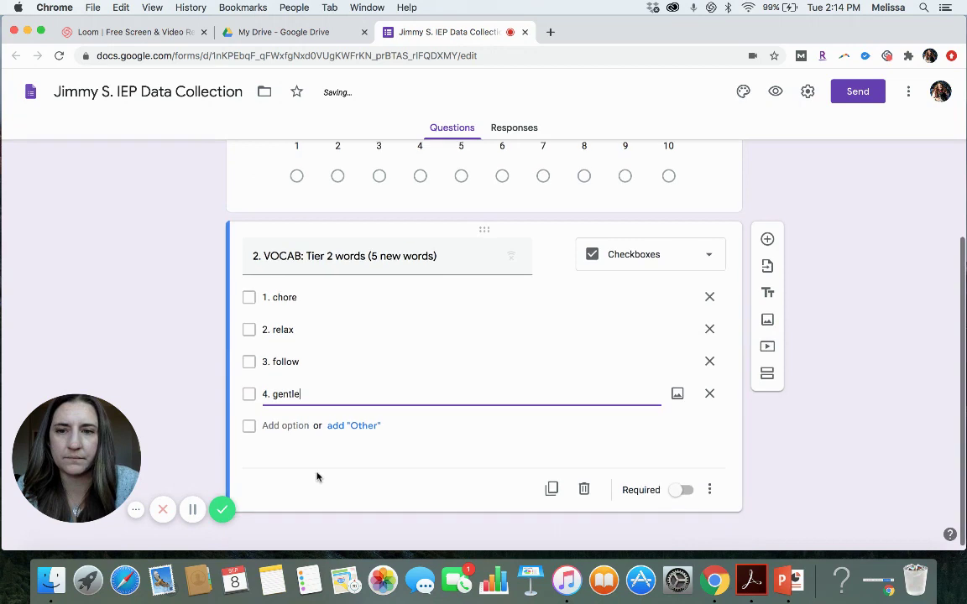
{"action": "left_click", "coordinate": [284, 426]}
{"action": "type", "text": "5"}
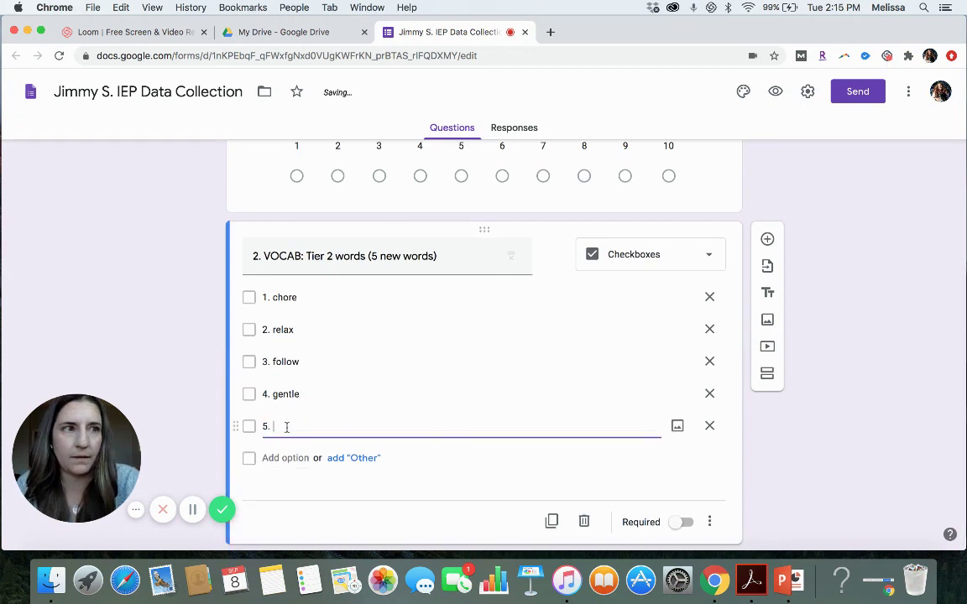
{"action": "type", "text": ". healthy"}
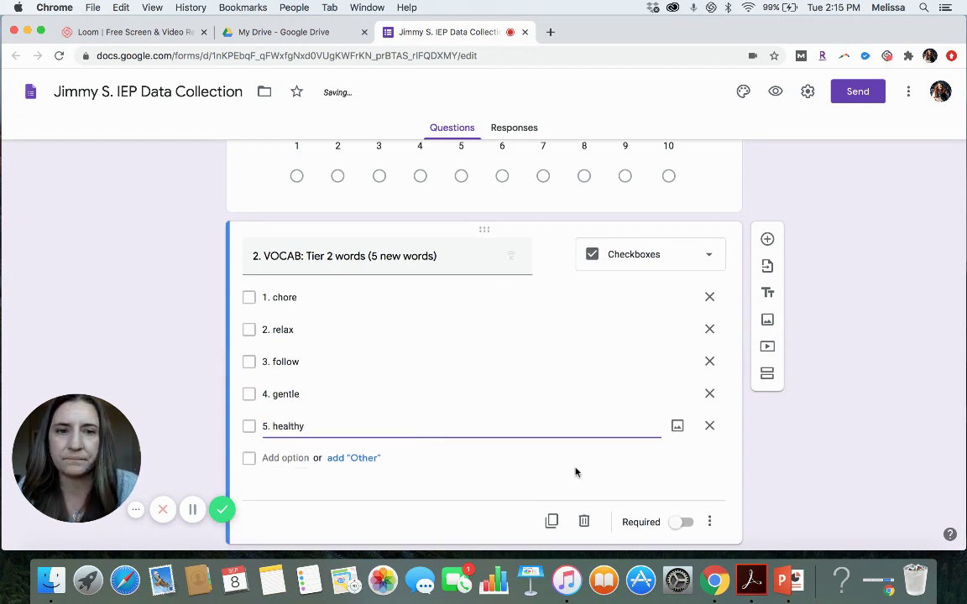
{"action": "left_click", "coordinate": [864, 402]}
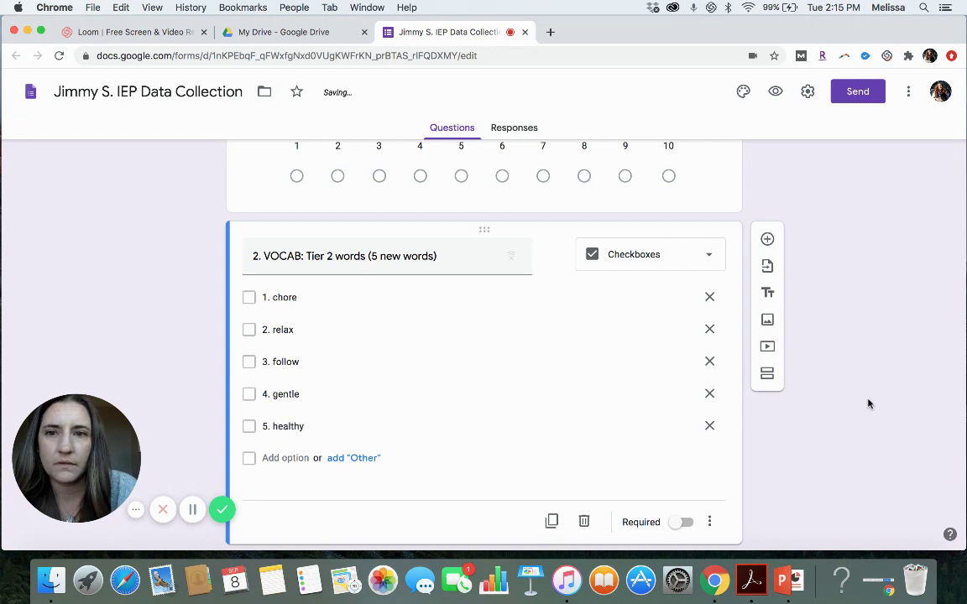
Step: Add a question below the VOCAB item titled "3. ARTIC: R initial sentences (independently 80%)"
{"action": "left_click", "coordinate": [766, 243]}
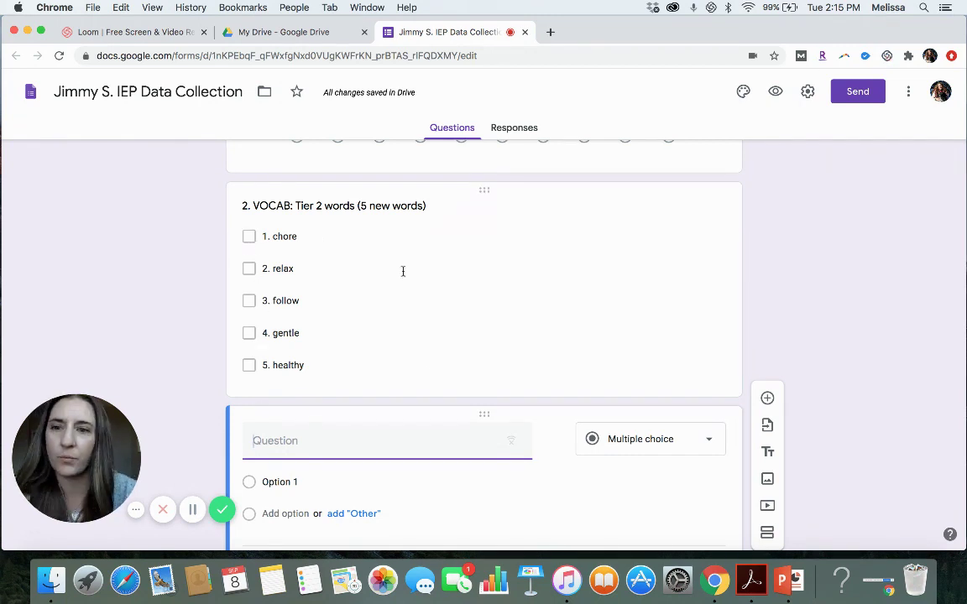
{"action": "scroll", "coordinate": [402, 274], "scroll_direction": "down", "scroll_amount": 2}
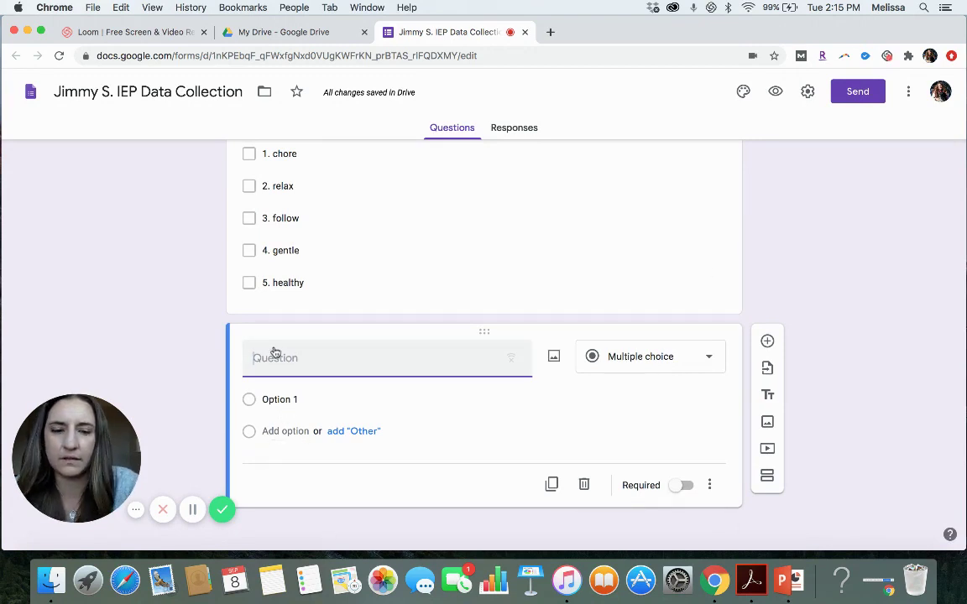
{"action": "type", "text": "3. ANTIC"}
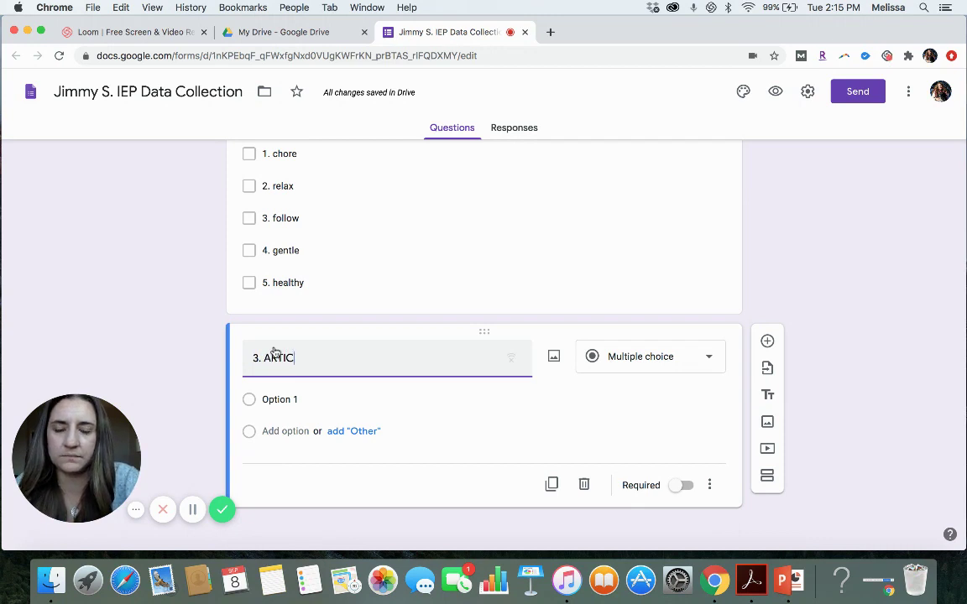
{"action": "type", "text": ": R initial"}
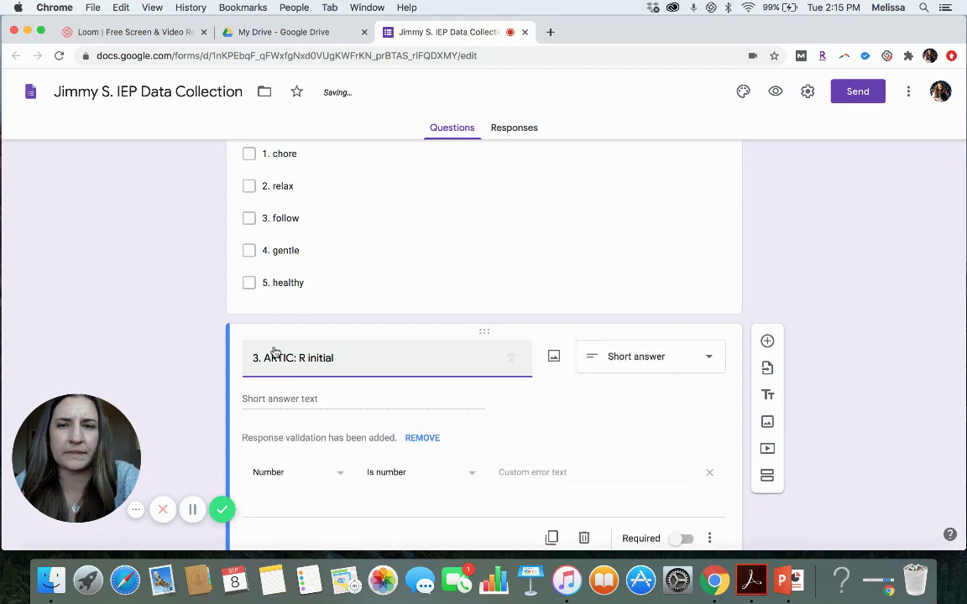
{"action": "type", "text": " sentences"}
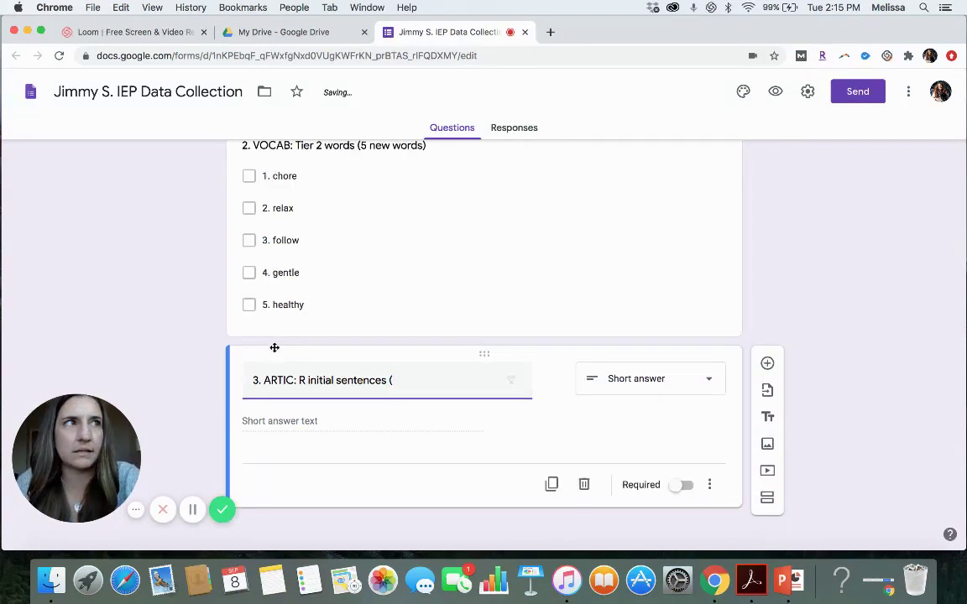
{"action": "type", "text": " (independ"}
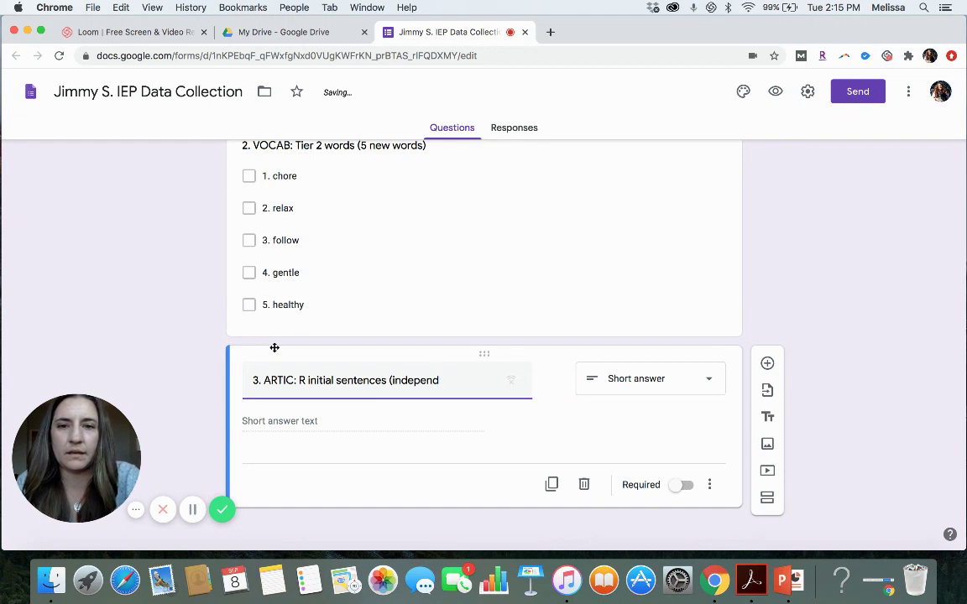
{"action": "type", "text": "leently"}
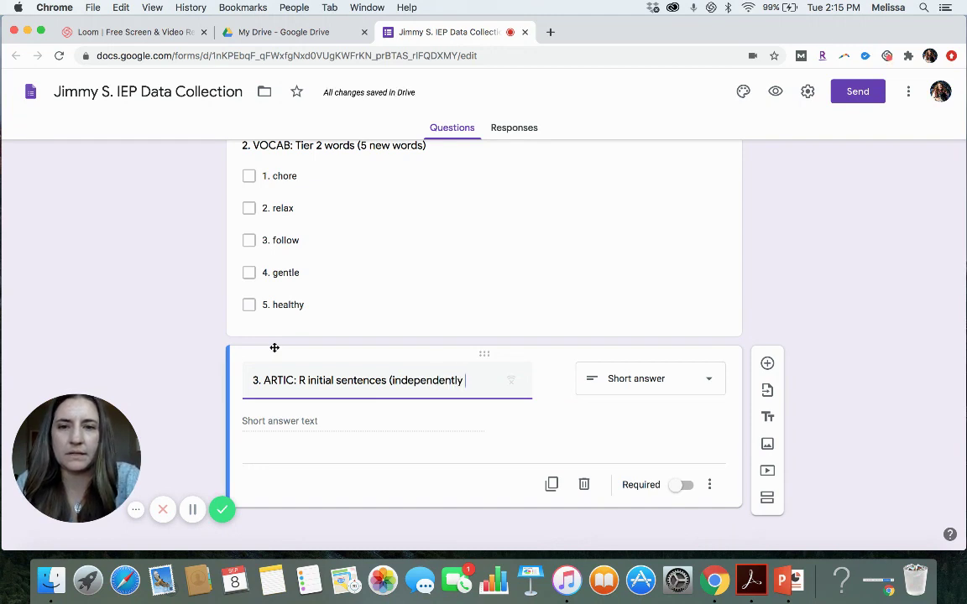
{"action": "type", "text": " 80%"}
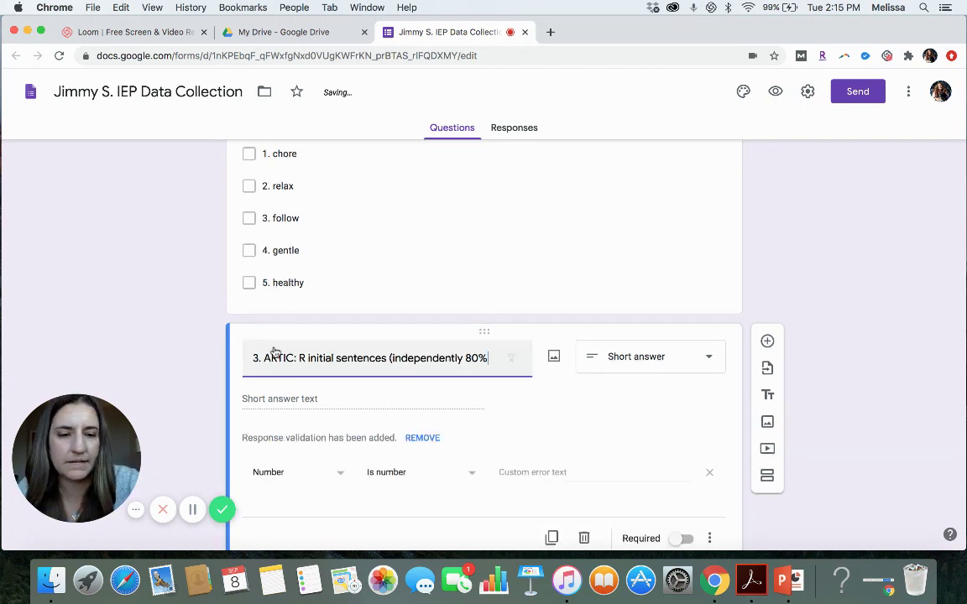
Step: Change the ARTIC question to a linear scale and add a blank question below it
{"action": "left_click", "coordinate": [707, 361]}
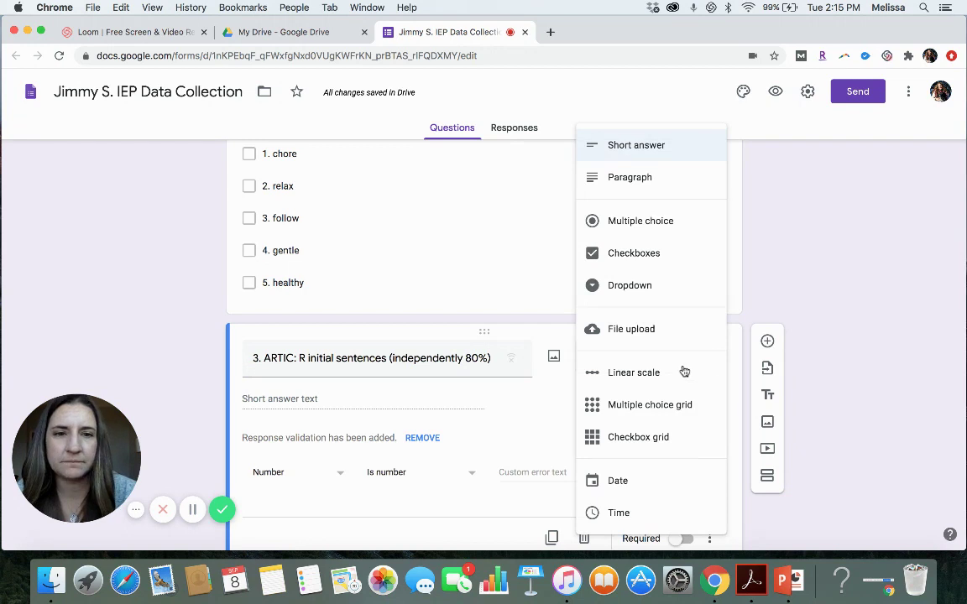
{"action": "left_click", "coordinate": [680, 379]}
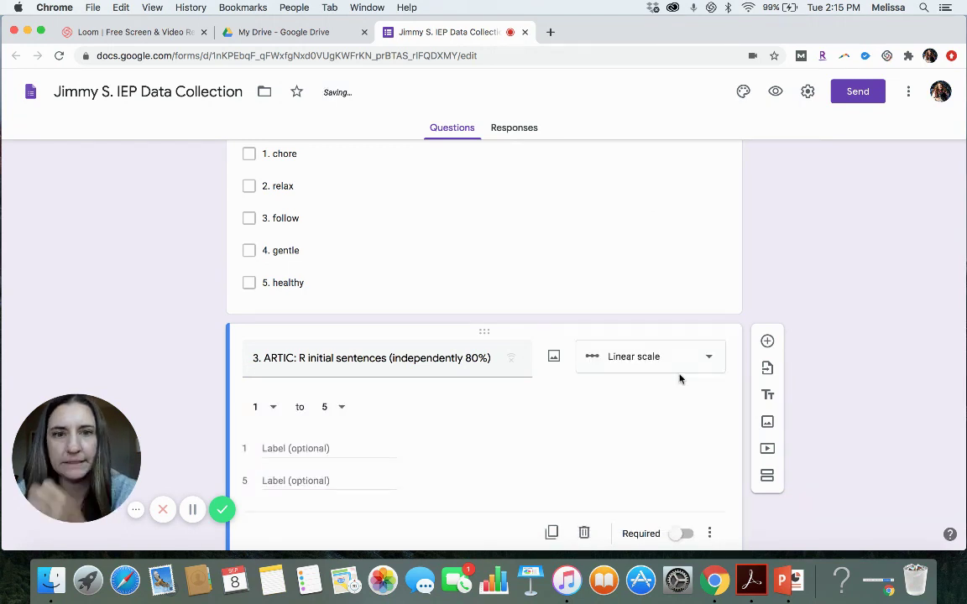
{"action": "scroll", "coordinate": [581, 391], "scroll_direction": "down", "scroll_amount": 2}
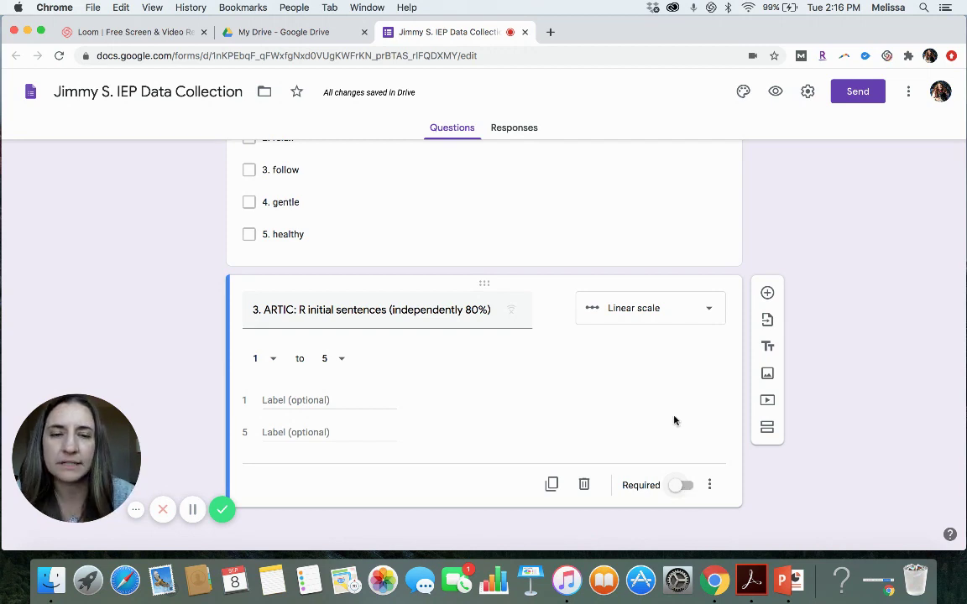
{"action": "left_click", "coordinate": [767, 294]}
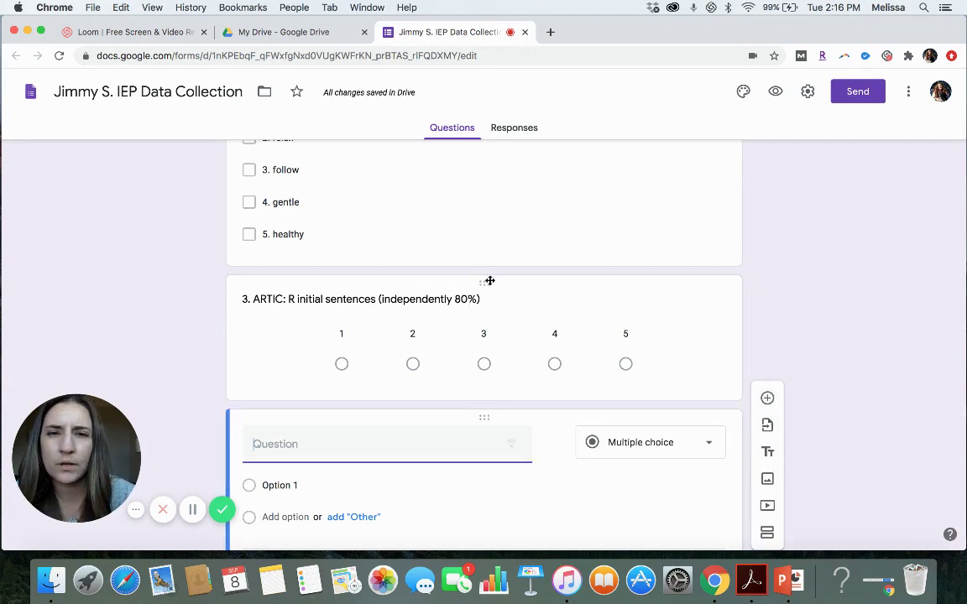
Step: Set the upper end of the ARTIC question's linear scale to 10
{"action": "left_click", "coordinate": [407, 298]}
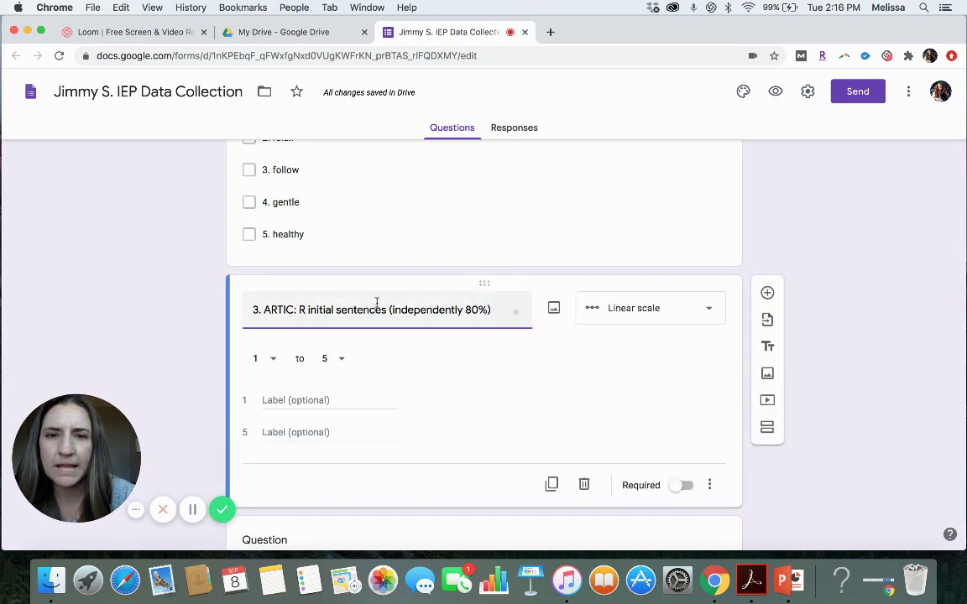
{"action": "left_click", "coordinate": [343, 360]}
{"action": "left_click", "coordinate": [347, 516]}
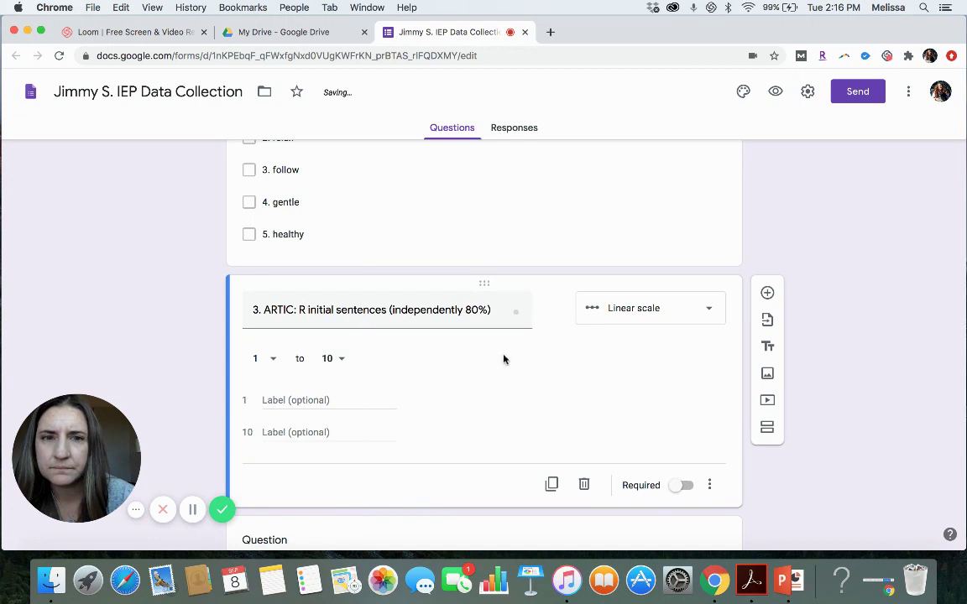
{"action": "scroll", "coordinate": [505, 367], "scroll_direction": "down", "scroll_amount": 2}
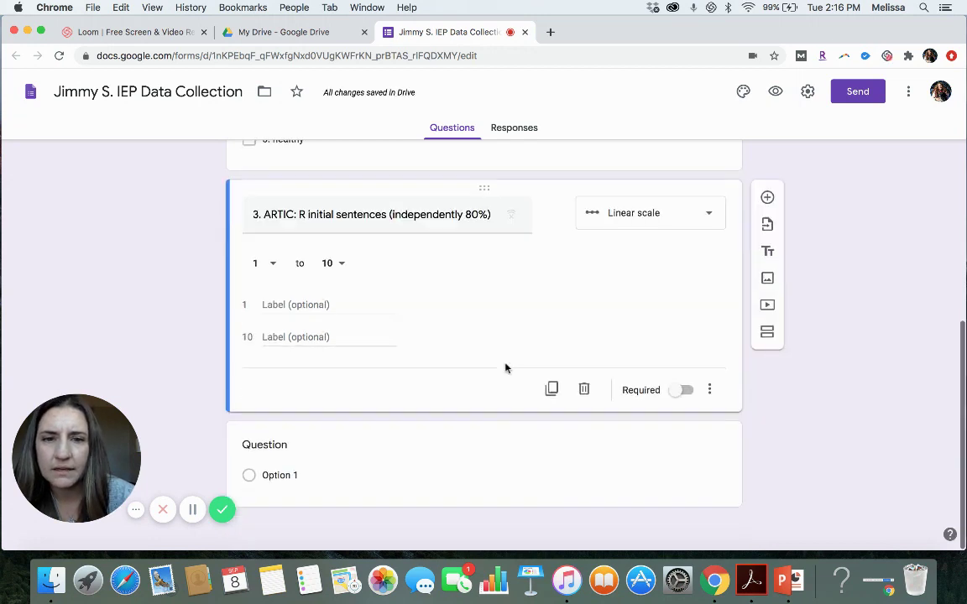
Step: Duplicate the ARTIC linear-scale question and title the copy "3. ARTIC: R initial sentences (verbal prompt)"
{"action": "left_click", "coordinate": [479, 435]}
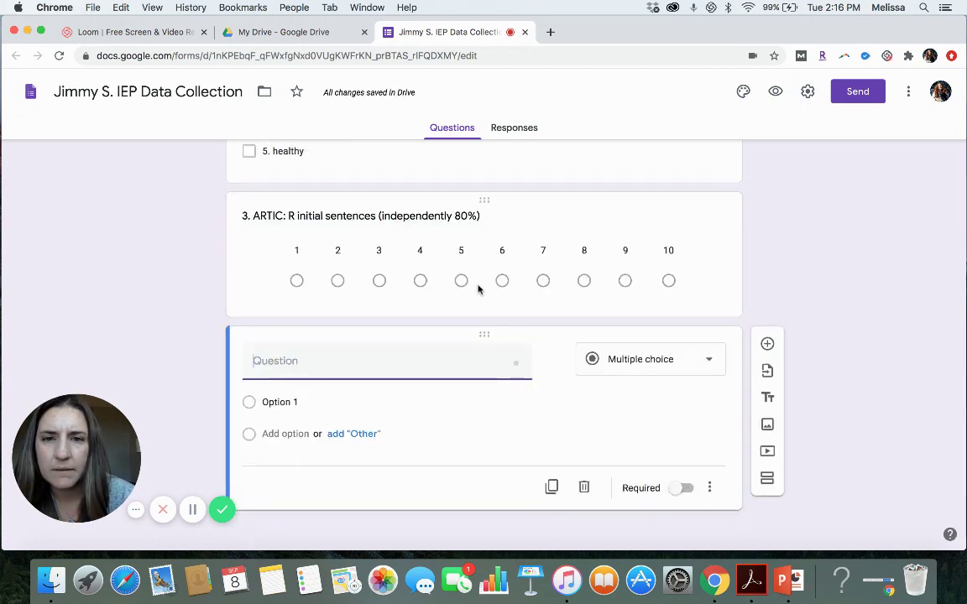
{"action": "left_click", "coordinate": [487, 202]}
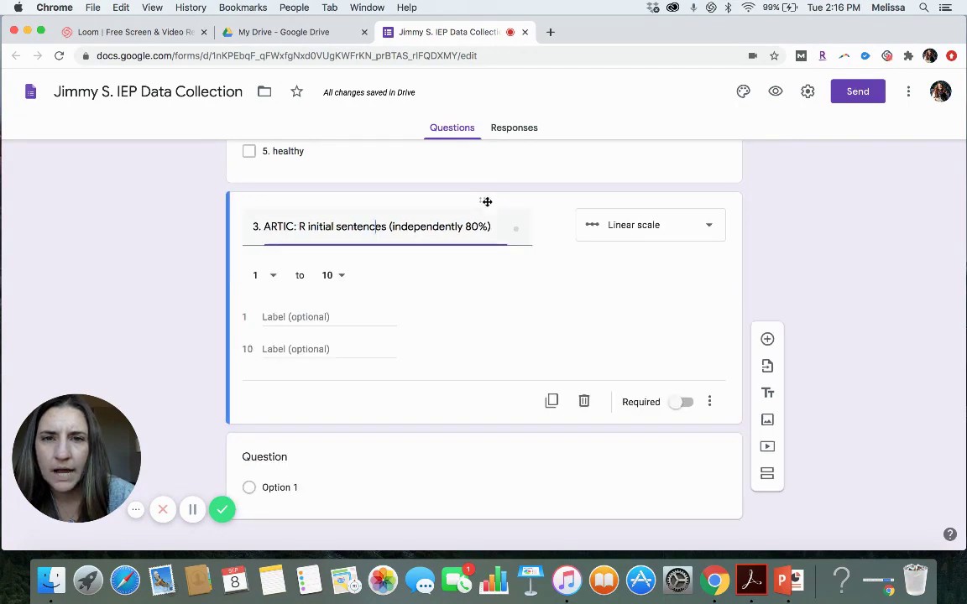
{"action": "left_click", "coordinate": [551, 401]}
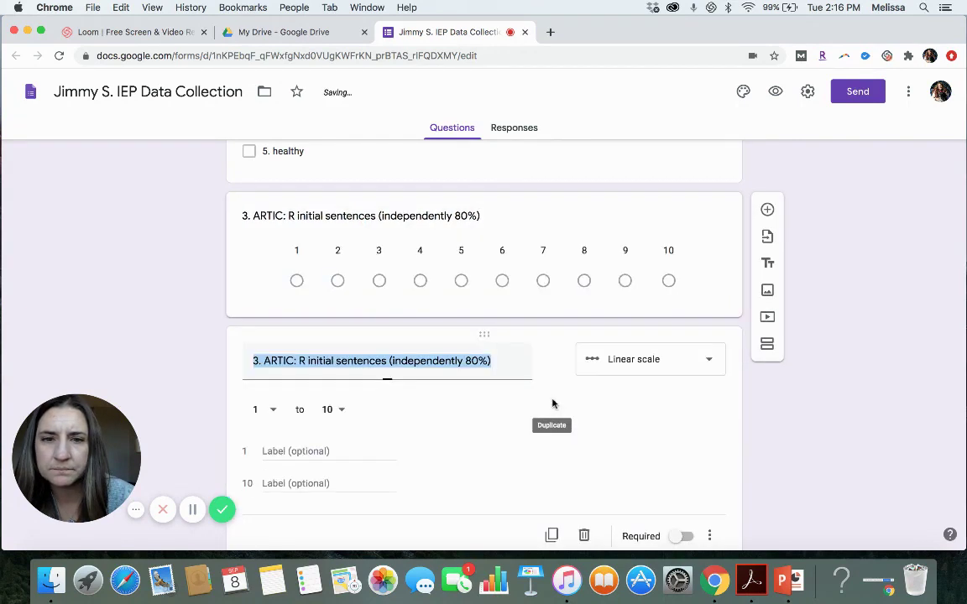
{"action": "left_click", "coordinate": [464, 361]}
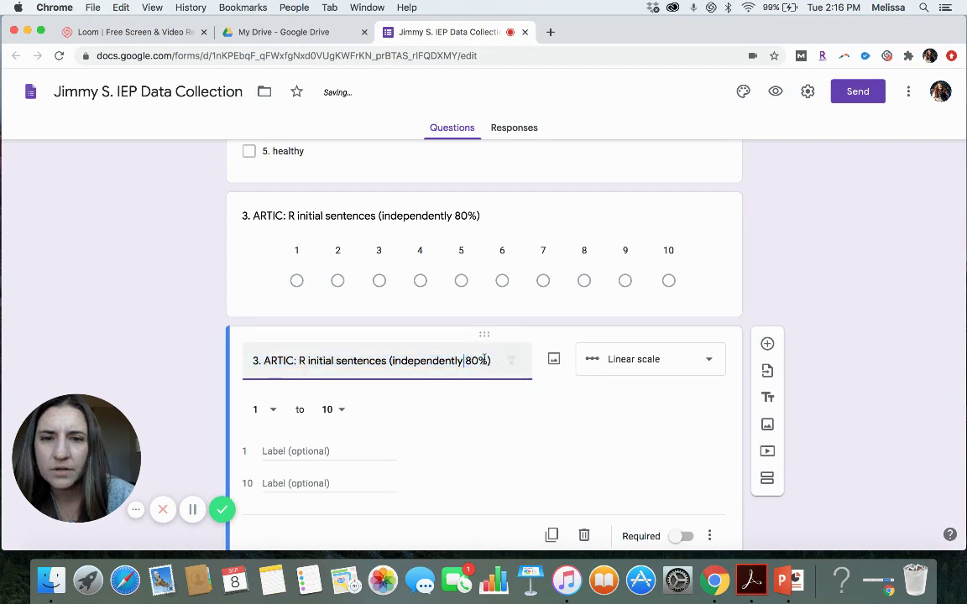
{"action": "left_click_drag", "start_coordinate": [491, 361], "coordinate": [391, 361]}
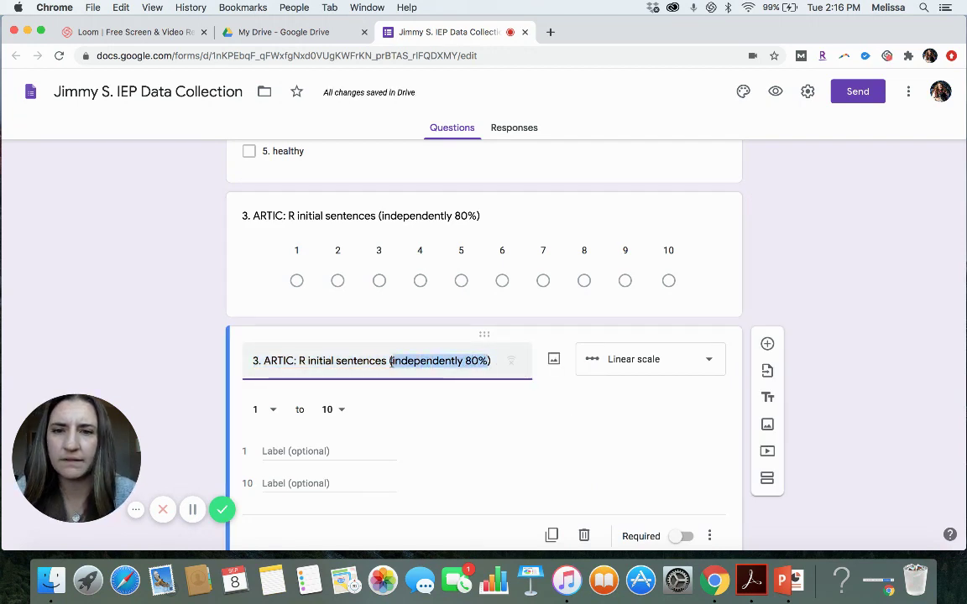
{"action": "type", "text": "verbal p"}
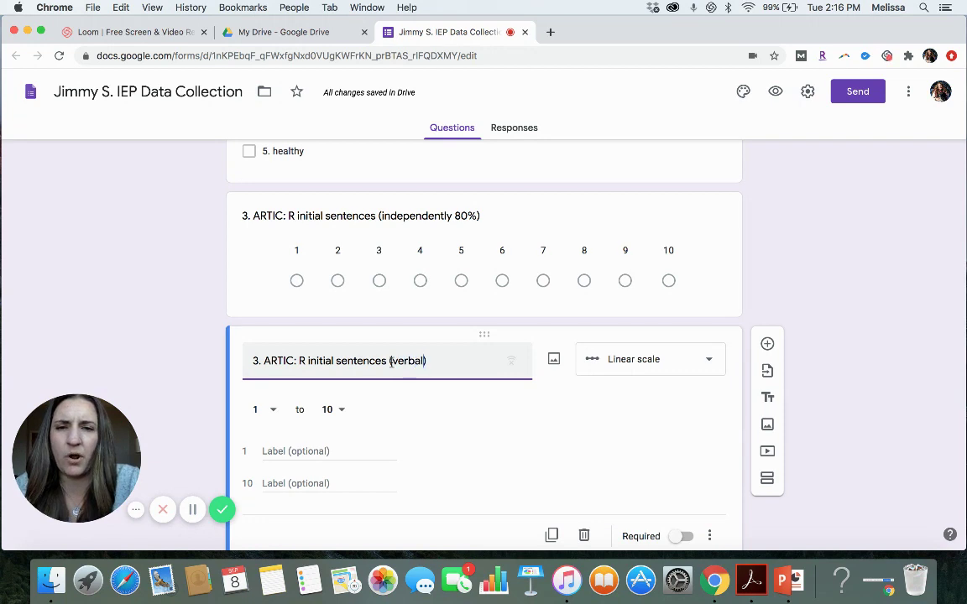
{"action": "type", "text": "rompt"}
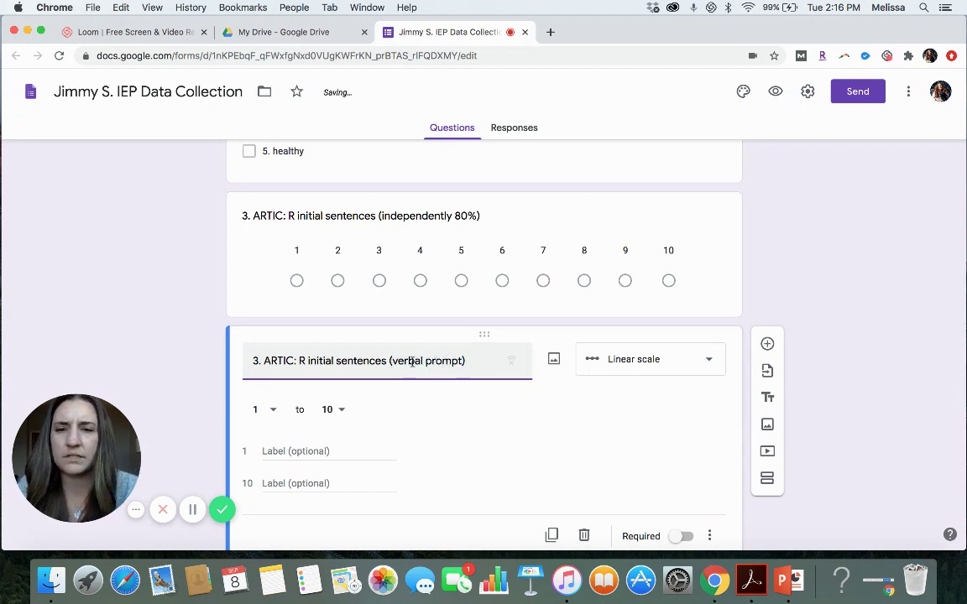
{"action": "scroll", "coordinate": [472, 391], "scroll_direction": "down", "scroll_amount": 3}
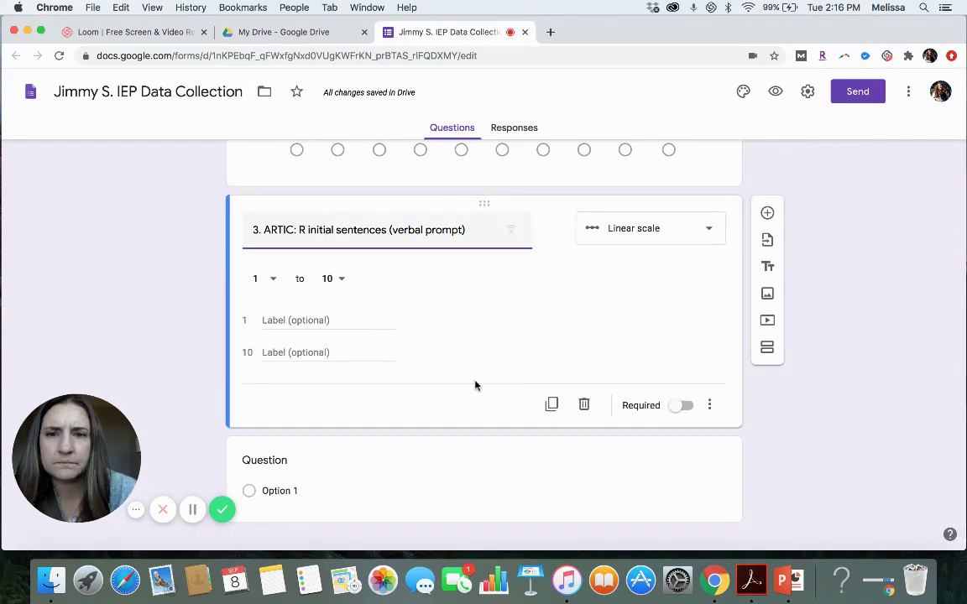
{"action": "left_click", "coordinate": [867, 412]}
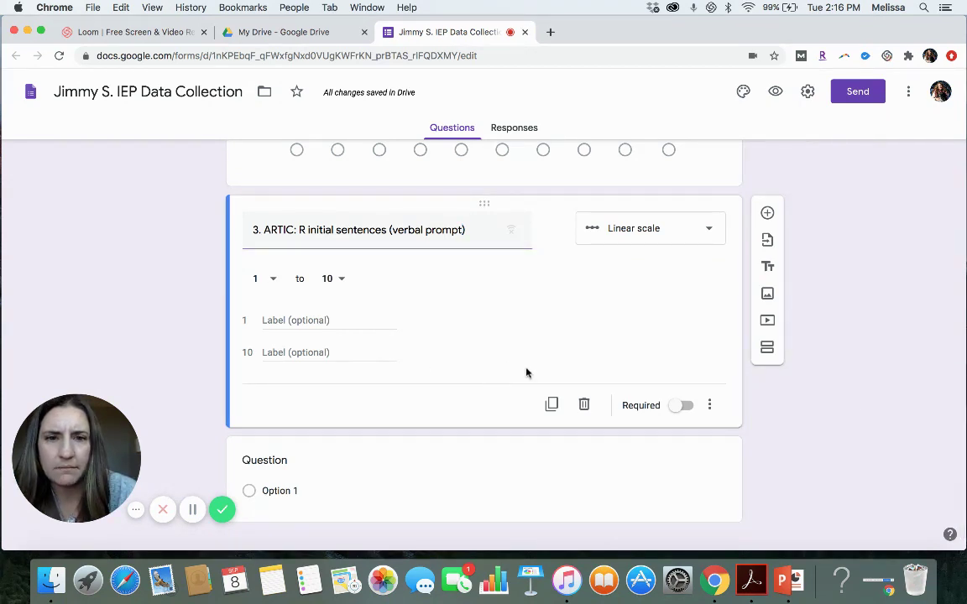
Step: Duplicate the verbal prompt question and title the copy "3. ARTIC: R initial sentences (visual cue)"
{"action": "left_click", "coordinate": [552, 406]}
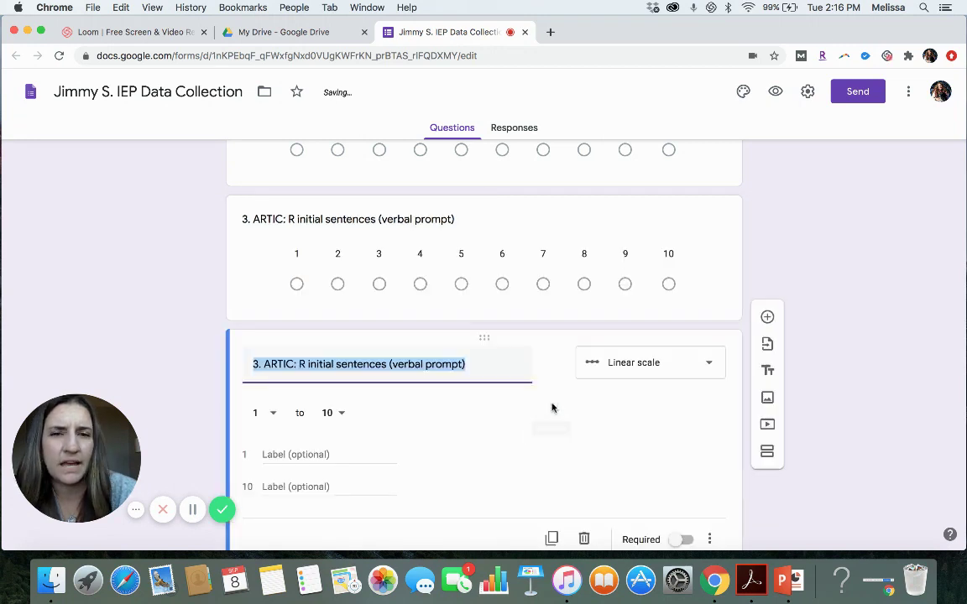
{"action": "left_click", "coordinate": [462, 365]}
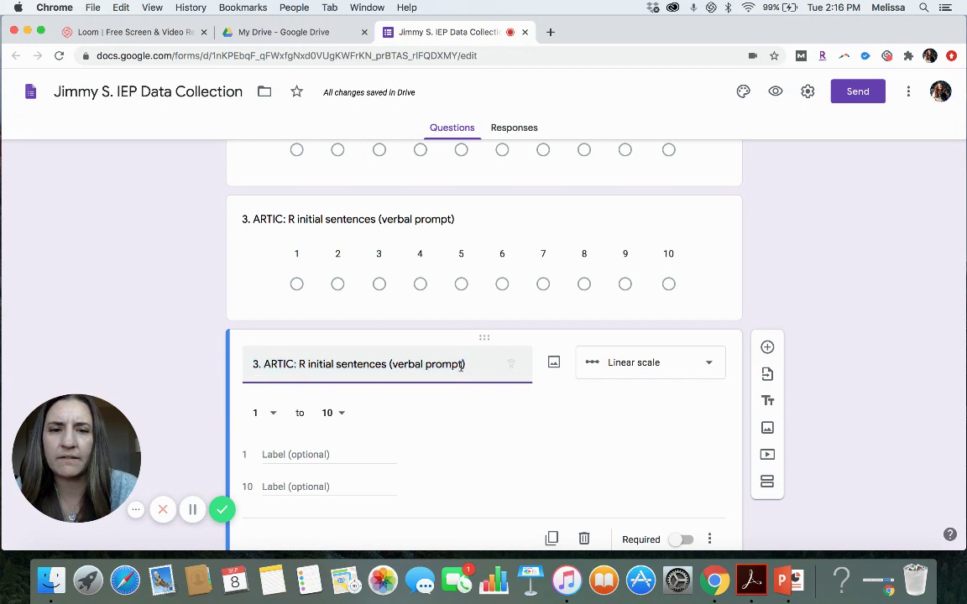
{"action": "key", "text": "BackSpace"}
{"action": "key", "text": "BackSpace"}
{"action": "key", "text": "BackSpace"}
{"action": "key", "text": "BackSpace"}
{"action": "key", "text": "BackSpace"}
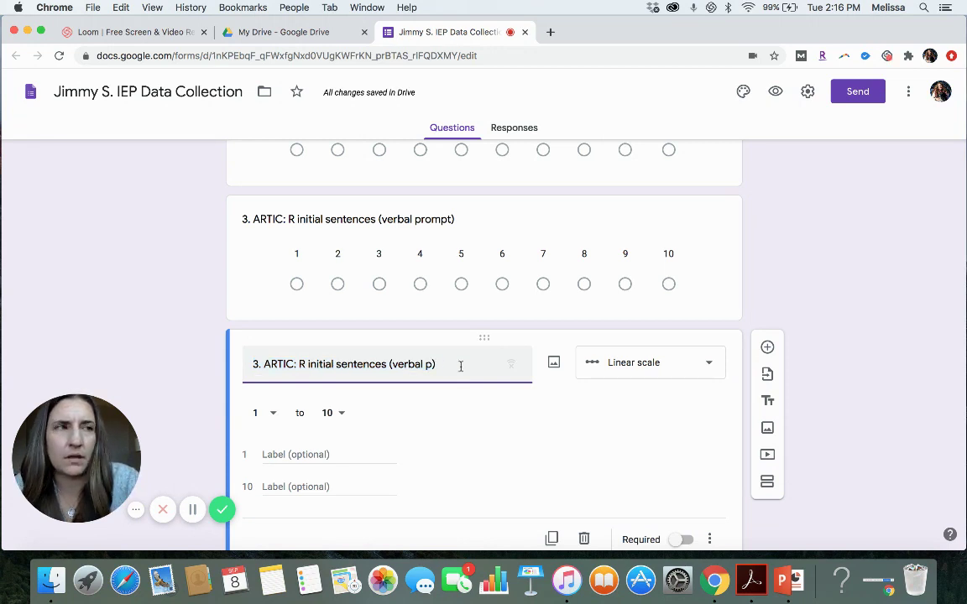
{"action": "key", "text": "BackSpace"}
{"action": "key", "text": "BackSpace"}
{"action": "key", "text": "BackSpace"}
{"action": "key", "text": "BackSpace"}
{"action": "key", "text": "BackSpace"}
{"action": "key", "text": "BackSpace"}
{"action": "key", "text": "BackSpace"}
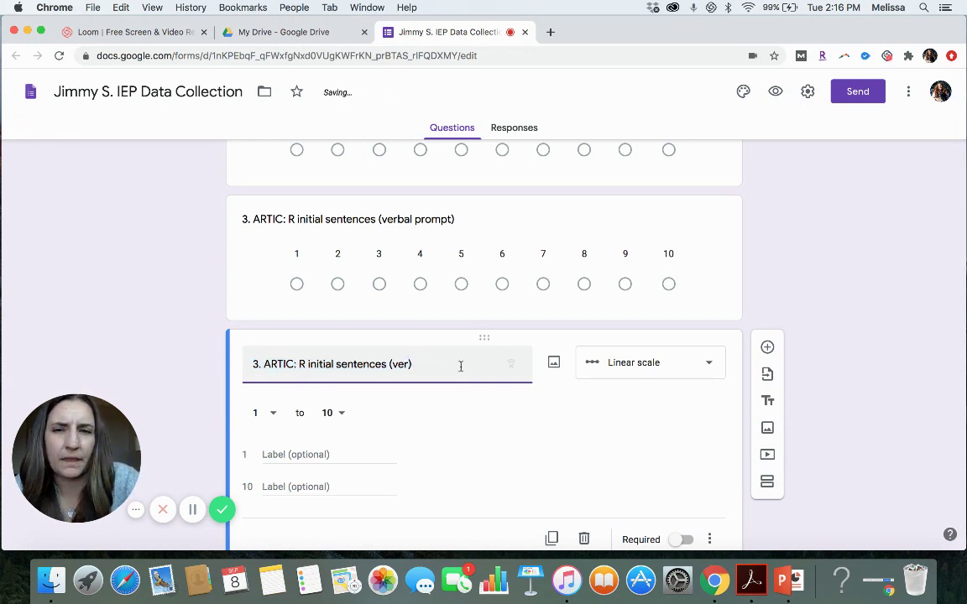
{"action": "type", "text": "isu"}
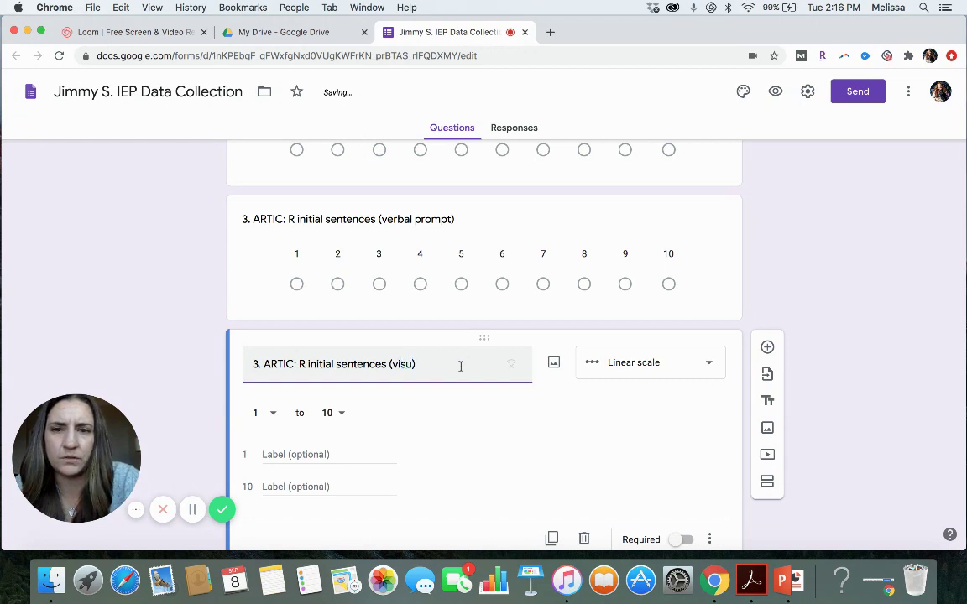
{"action": "type", "text": "al v"}
{"action": "key", "text": "BackSpace"}
{"action": "type", "text": "cue"}
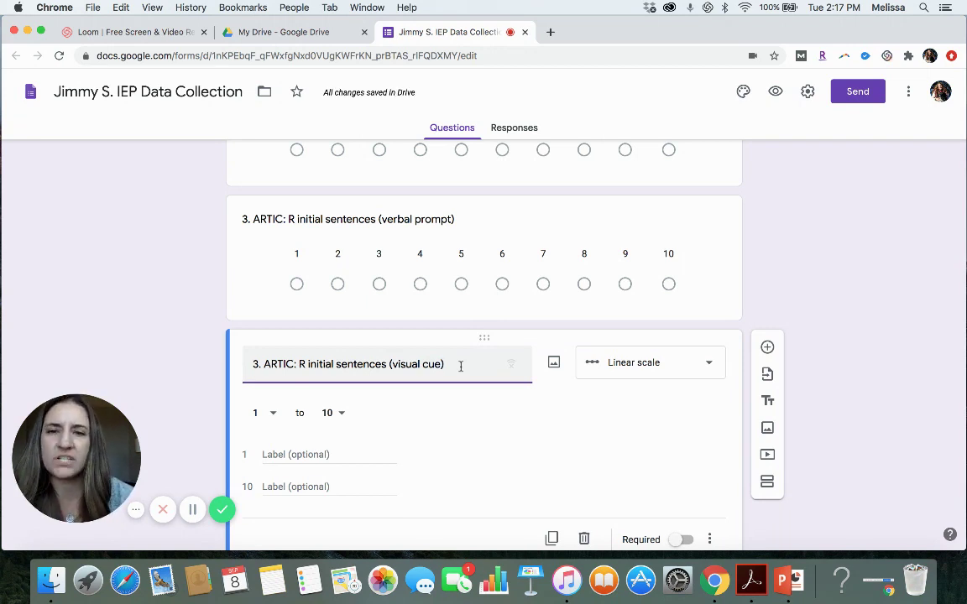
Step: Duplicate the visual cue question and title the copy "3. ARTIC: R initial sentences (incorrect)"
{"action": "scroll", "coordinate": [484, 391], "scroll_direction": "down", "scroll_amount": 2}
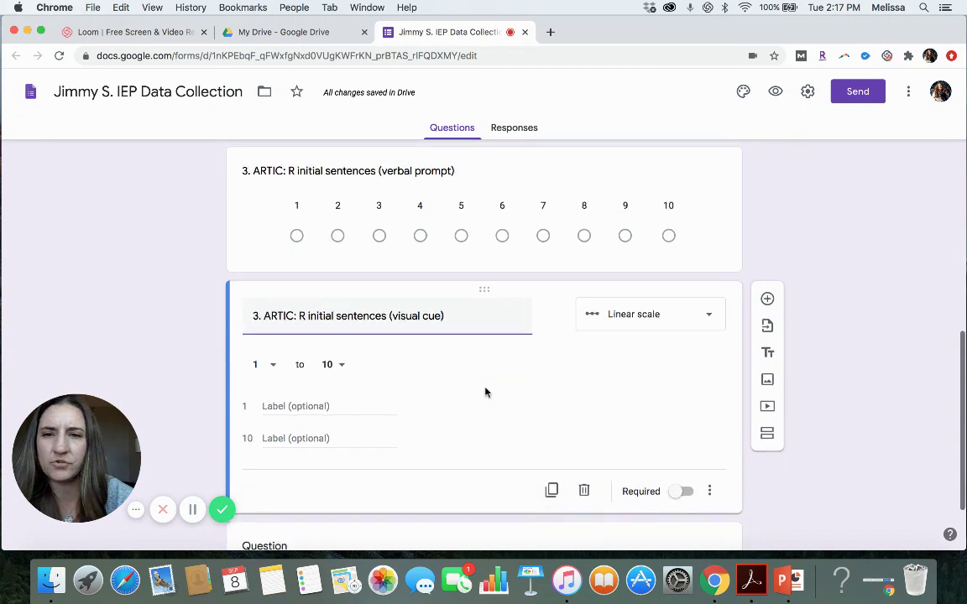
{"action": "scroll", "coordinate": [484, 391], "scroll_direction": "down", "scroll_amount": 1}
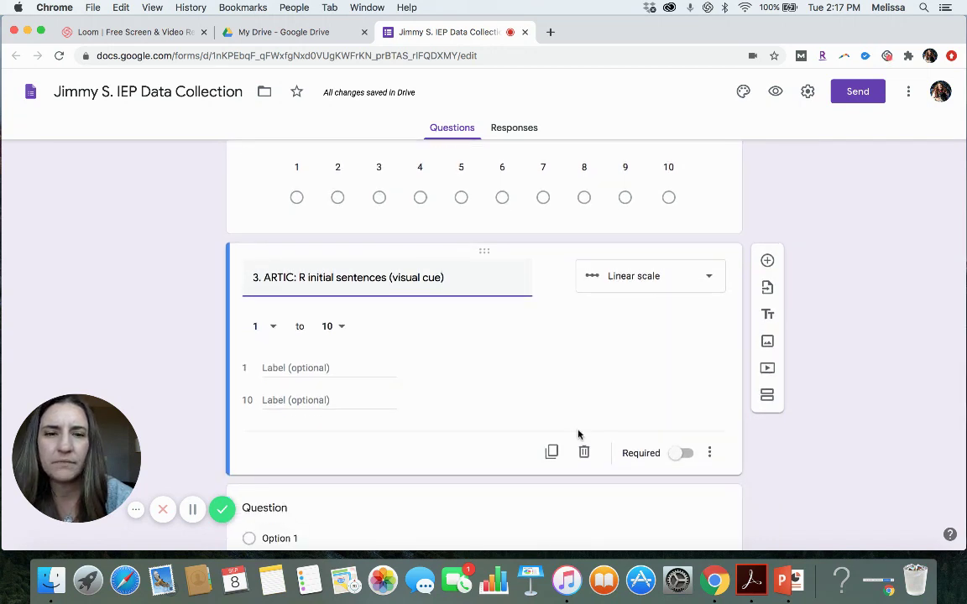
{"action": "left_click", "coordinate": [552, 452]}
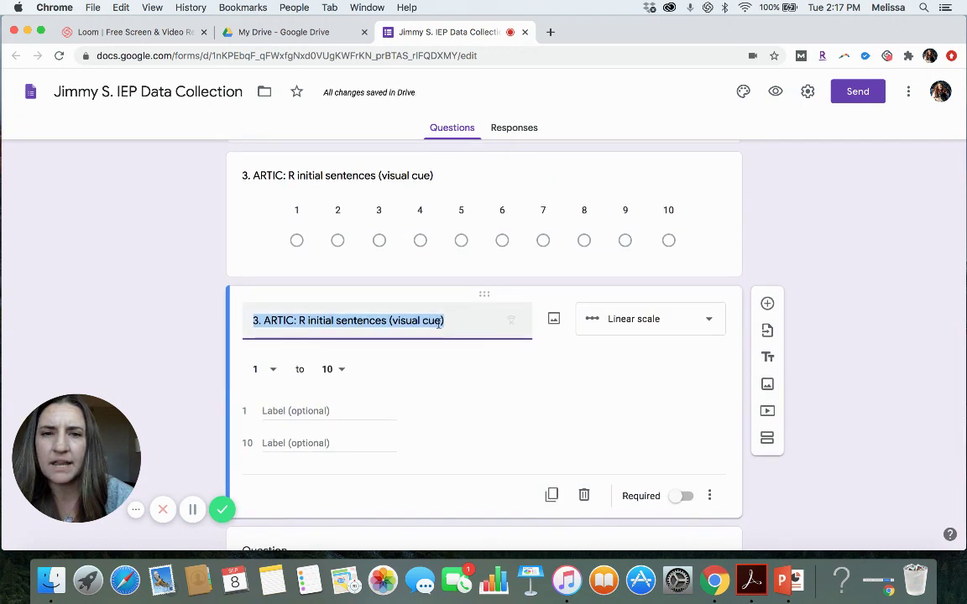
{"action": "left_click_drag", "start_coordinate": [439, 322], "coordinate": [393, 323]}
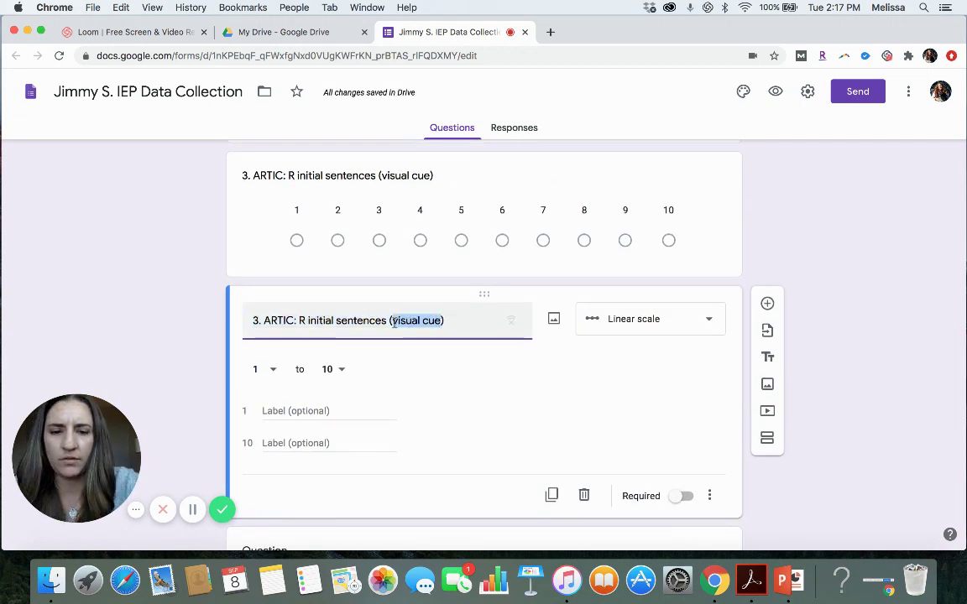
{"action": "type", "text": "incorrect"}
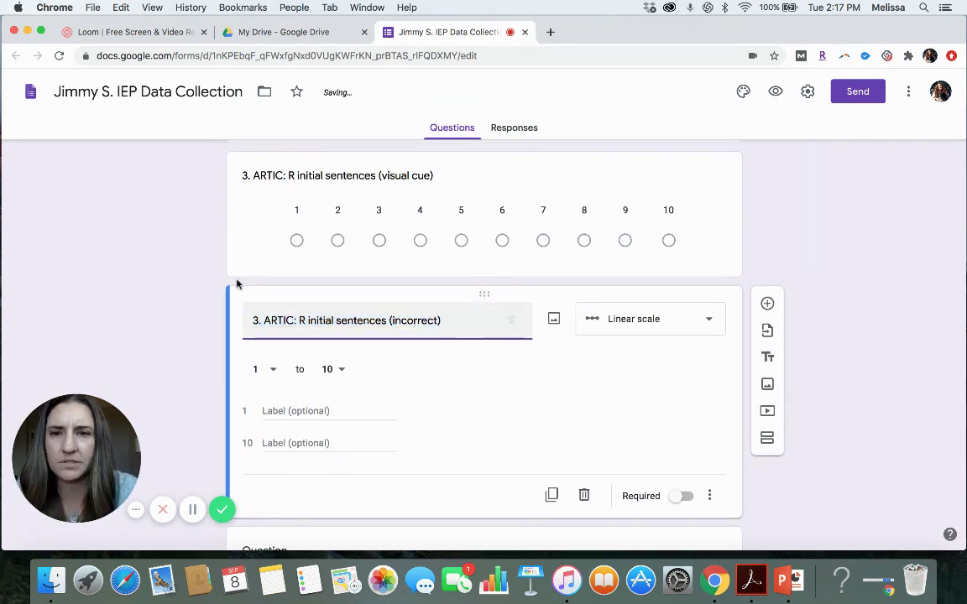
{"action": "left_click", "coordinate": [184, 275]}
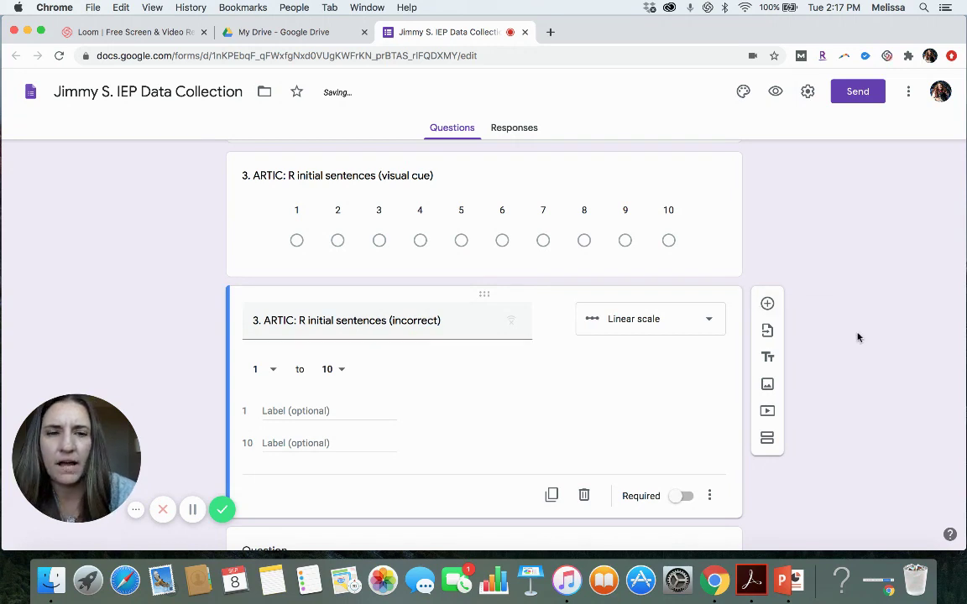
Step: Title the blank question below the ARTIC items "4. LANG: synonyms (75%)" and change it to a linear scale
{"action": "left_click", "coordinate": [767, 304]}
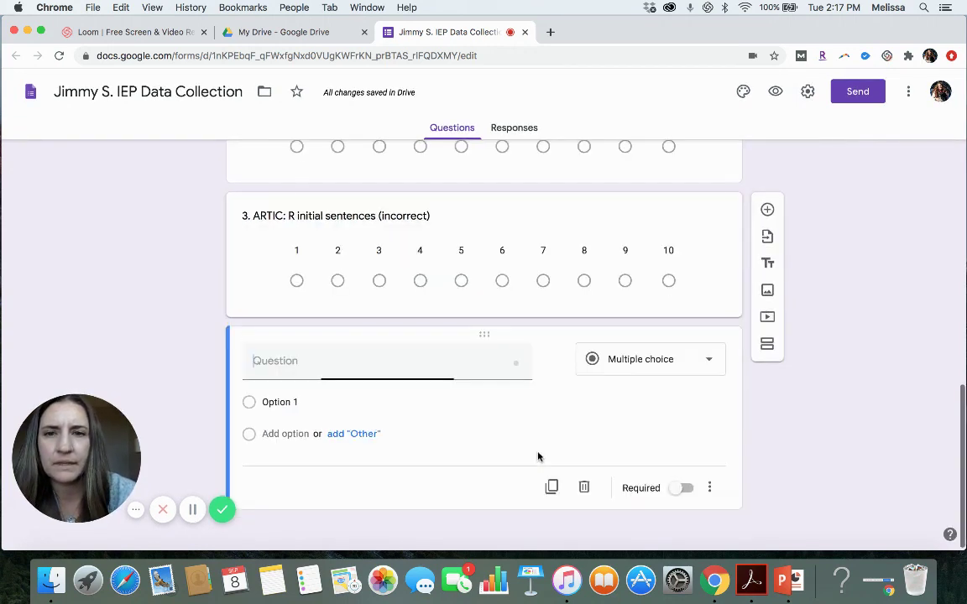
{"action": "scroll", "coordinate": [538, 457], "scroll_direction": "up", "scroll_amount": 8}
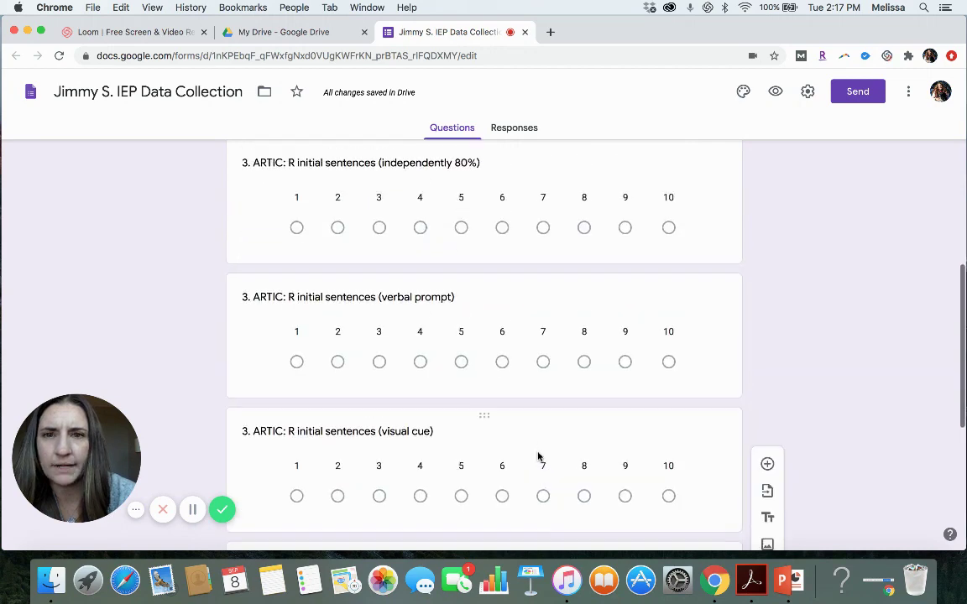
{"action": "scroll", "coordinate": [538, 457], "scroll_direction": "up", "scroll_amount": 1}
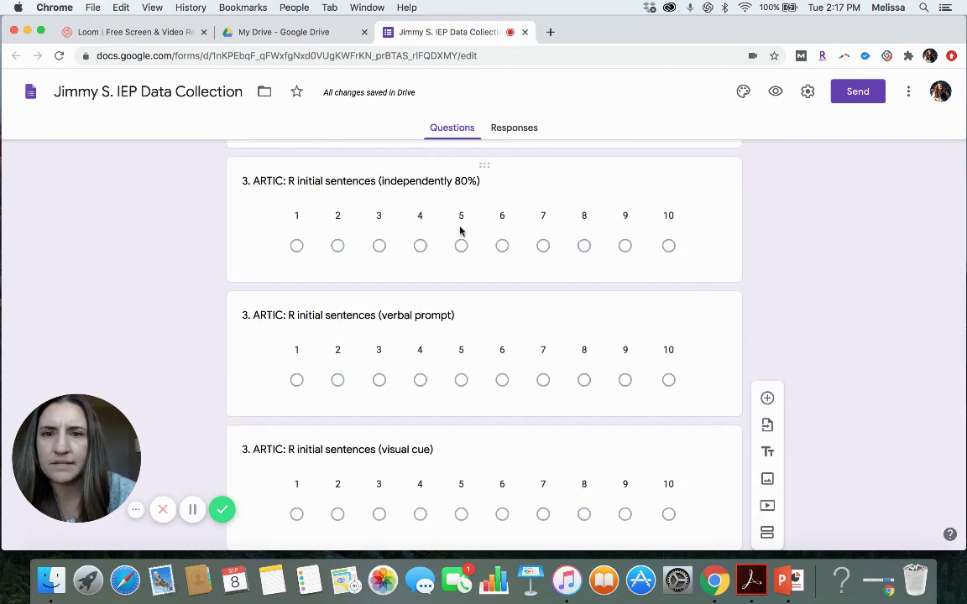
{"action": "scroll", "coordinate": [453, 313], "scroll_direction": "down", "scroll_amount": 4}
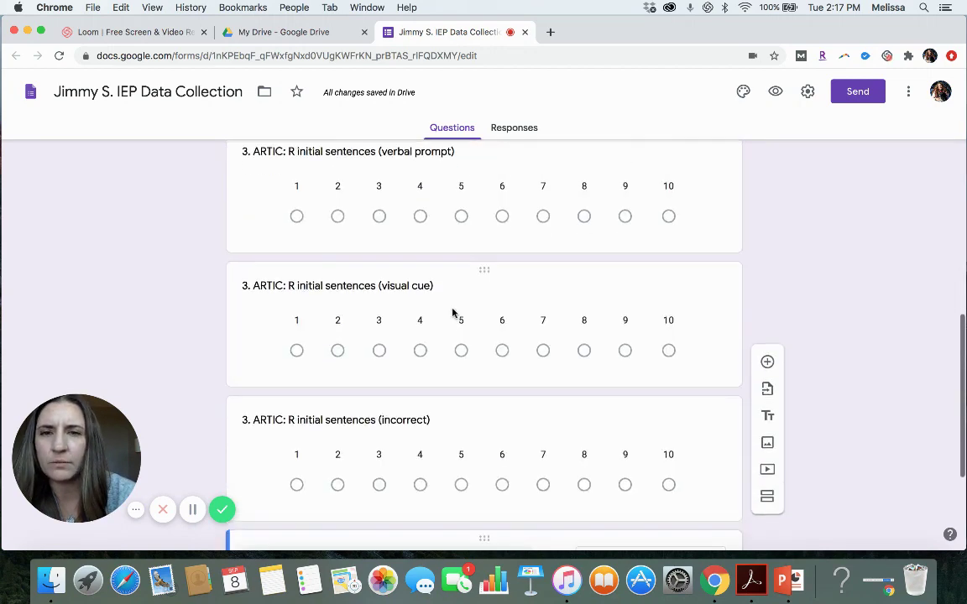
{"action": "scroll", "coordinate": [453, 313], "scroll_direction": "down", "scroll_amount": 4}
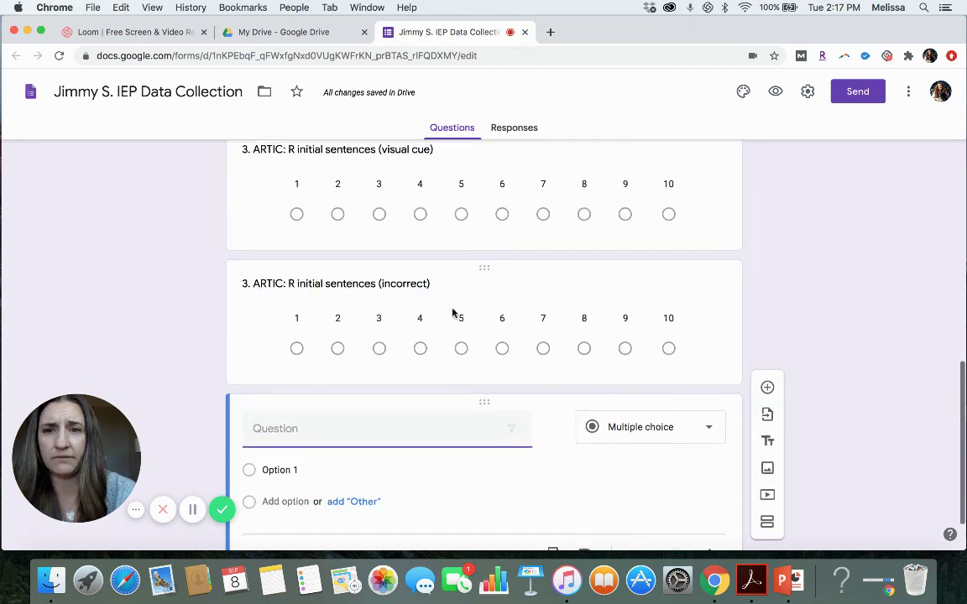
{"action": "scroll", "coordinate": [453, 313], "scroll_direction": "down", "scroll_amount": 1}
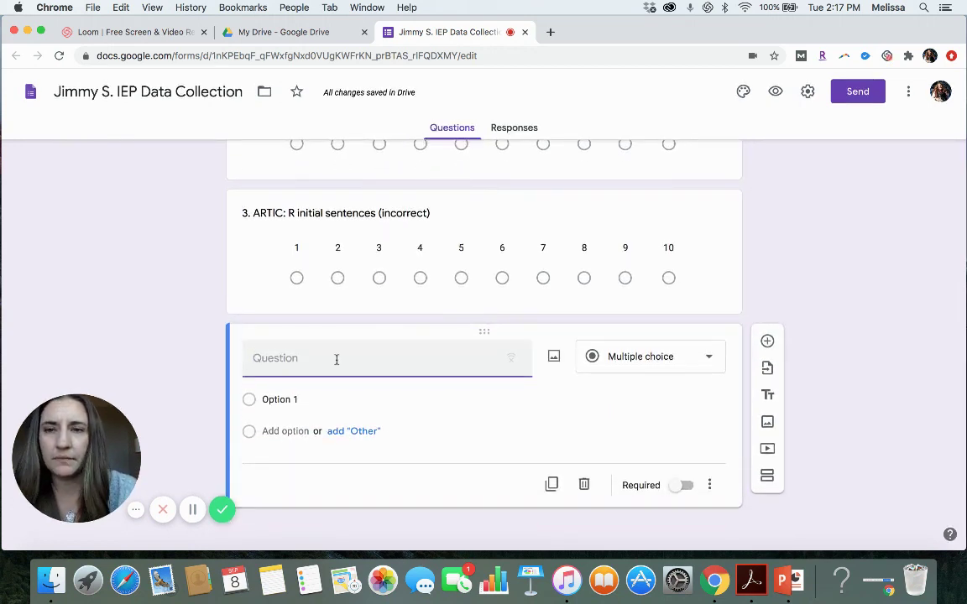
{"action": "type", "text": "4."}
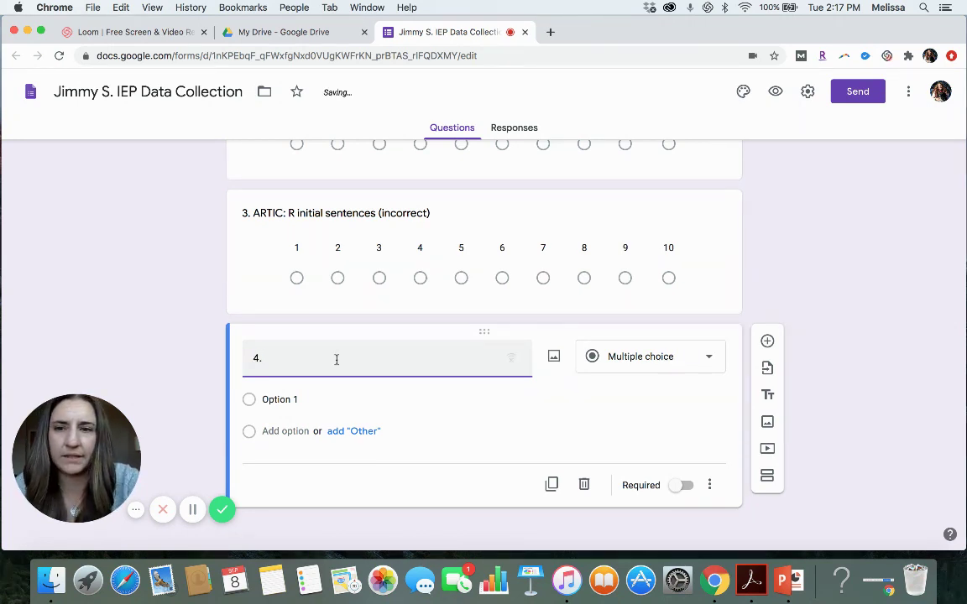
{"action": "type", "text": " LANG: "}
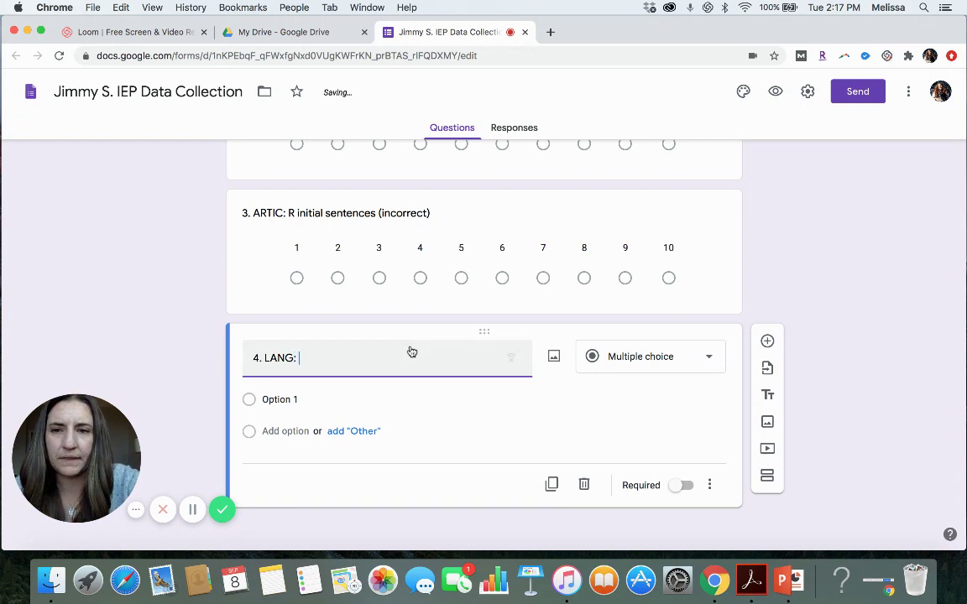
{"action": "type", "text": "synonyms"}
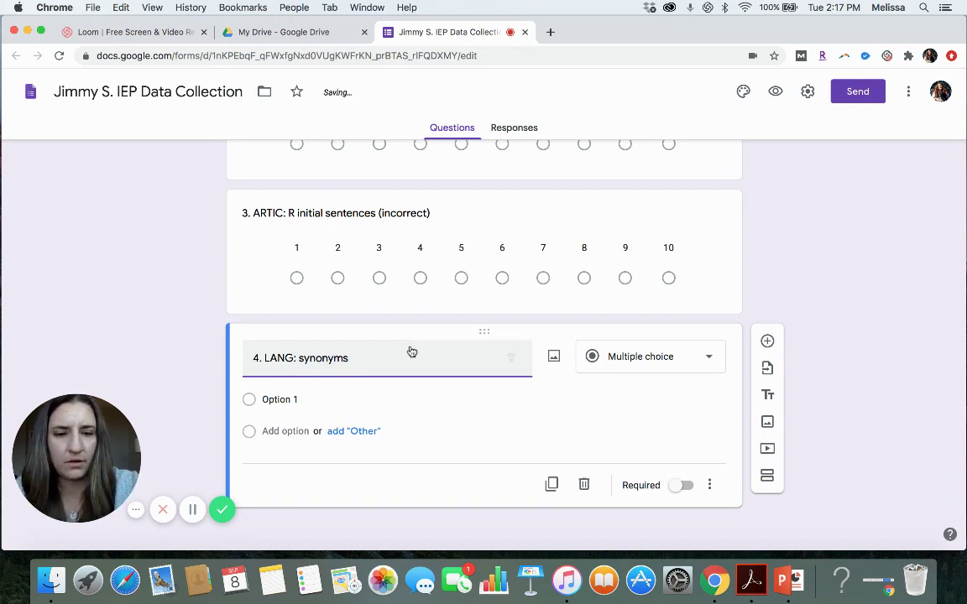
{"action": "type", "text": " (75"}
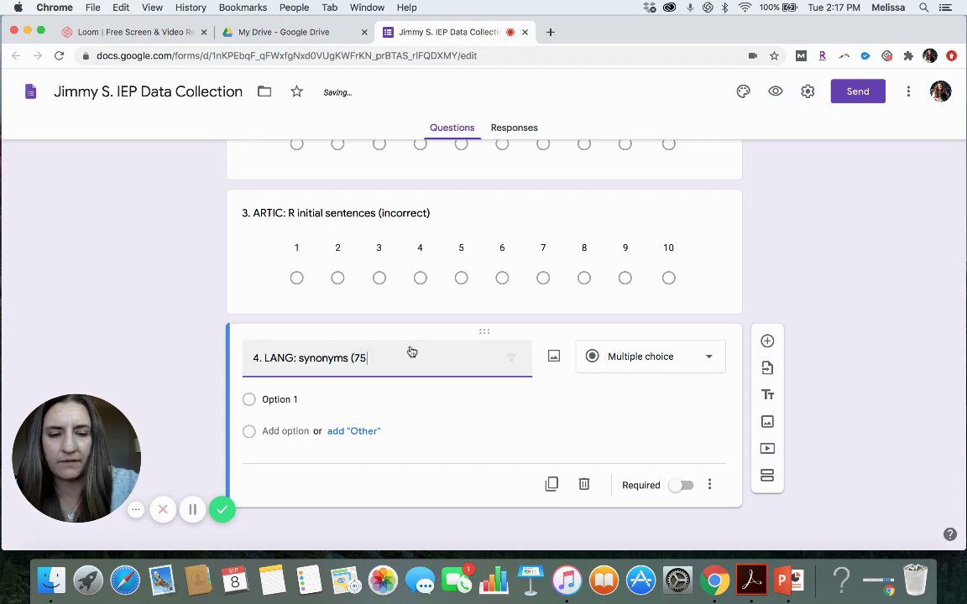
{"action": "type", "text": "%)"}
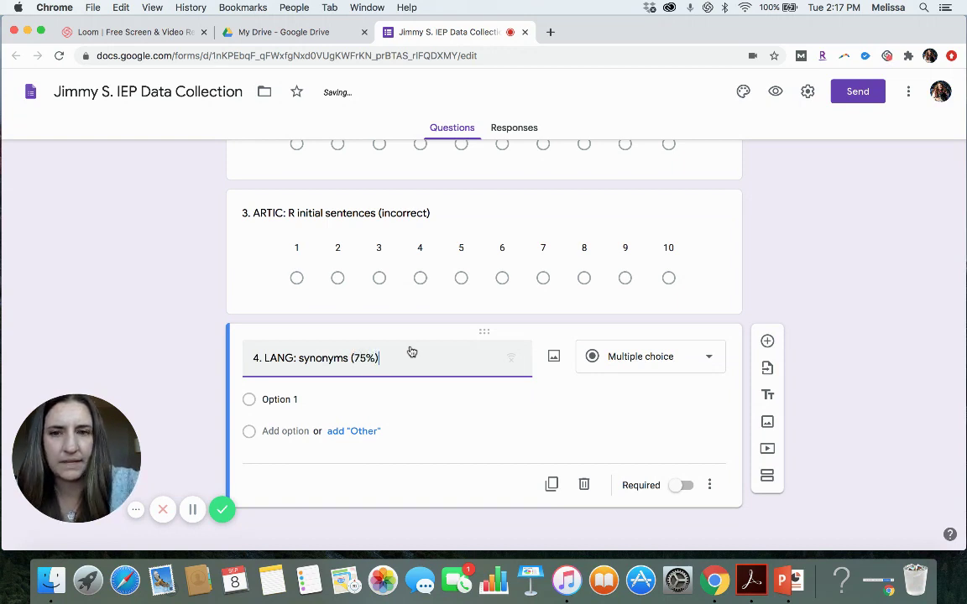
{"action": "left_click", "coordinate": [707, 357]}
{"action": "left_click", "coordinate": [679, 380]}
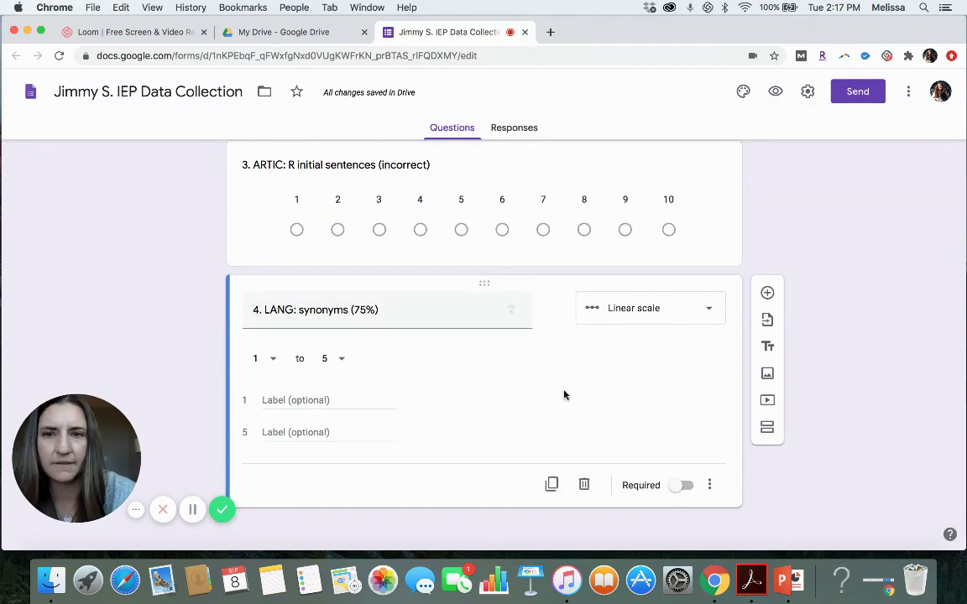
Step: Add a new question below the LANG synonyms item, titled "5. Social: greet 2 familiar peers per day (85%)"
{"action": "left_click", "coordinate": [767, 293]}
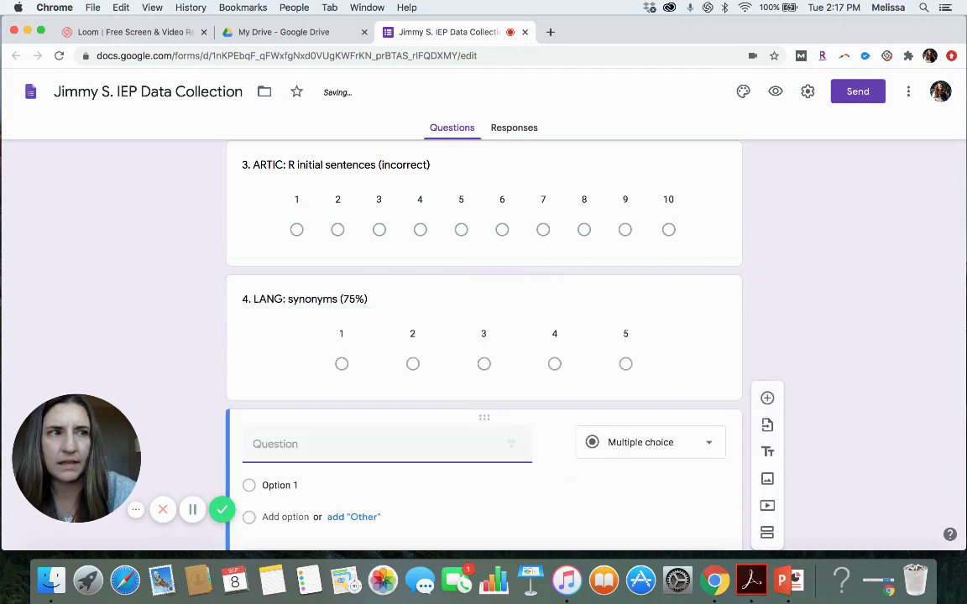
{"action": "type", "text": "5"}
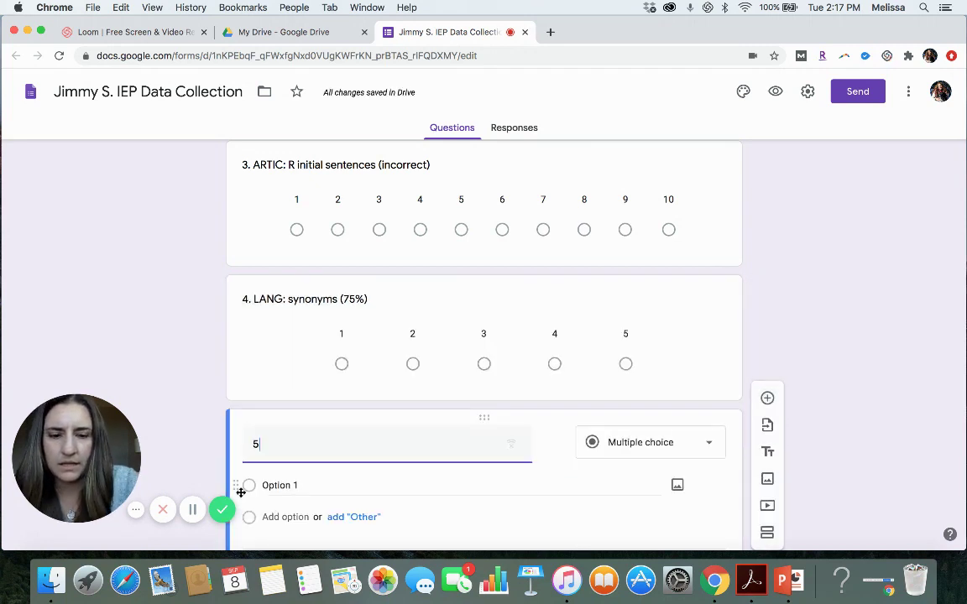
{"action": "type", "text": ". Soci"}
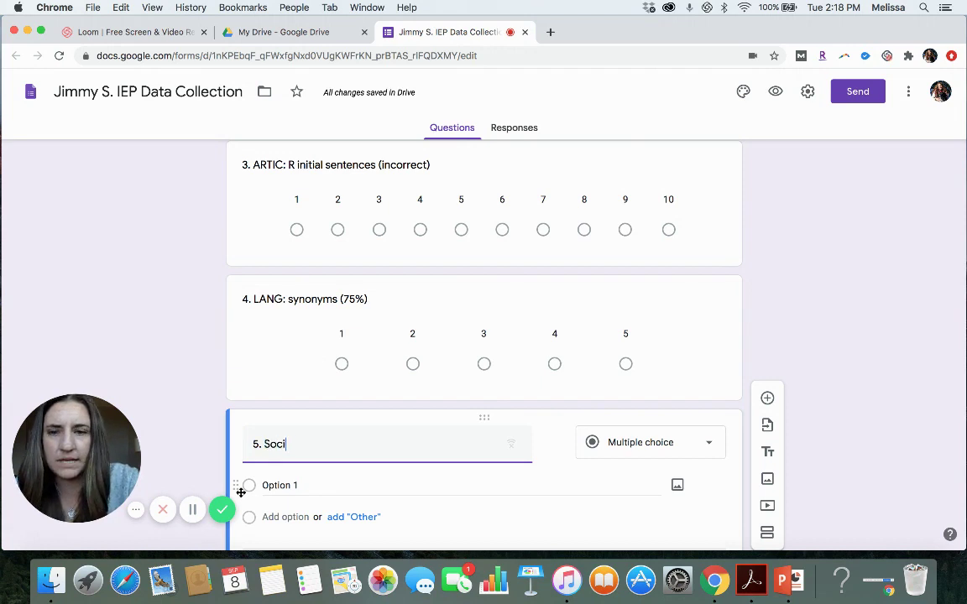
{"action": "type", "text": "al: "}
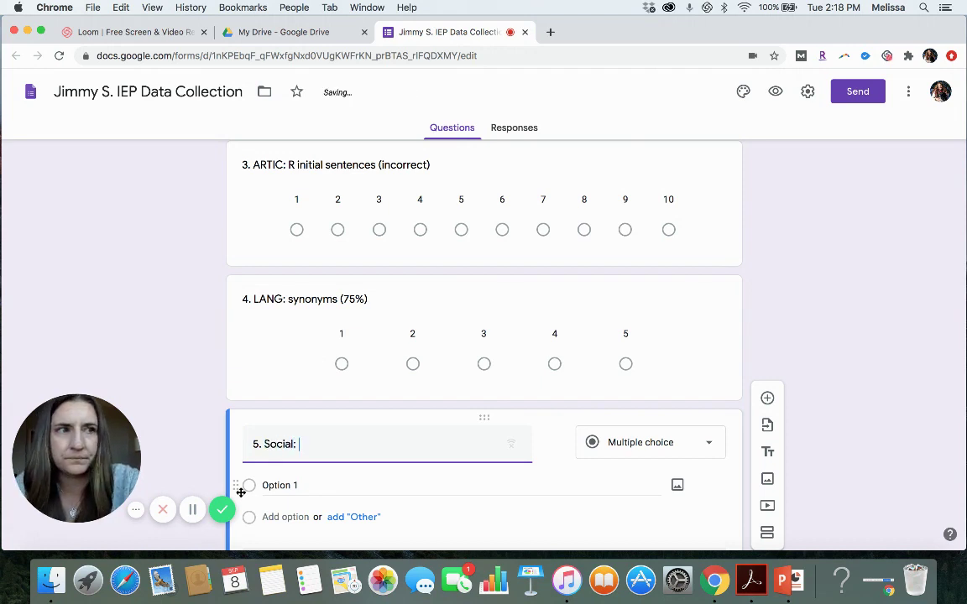
{"action": "type", "text": "greet"}
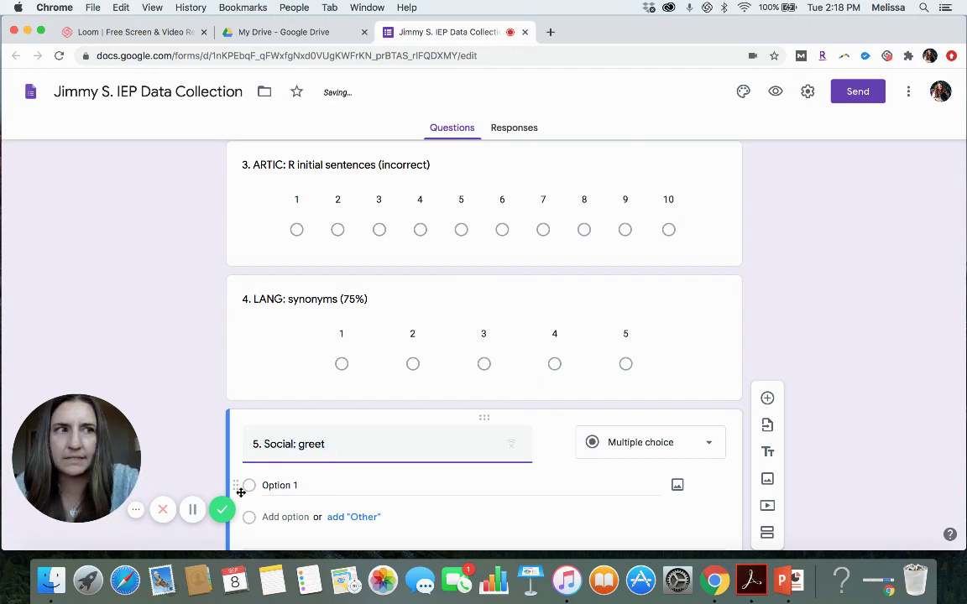
{"action": "type", "text": " 2 famil"}
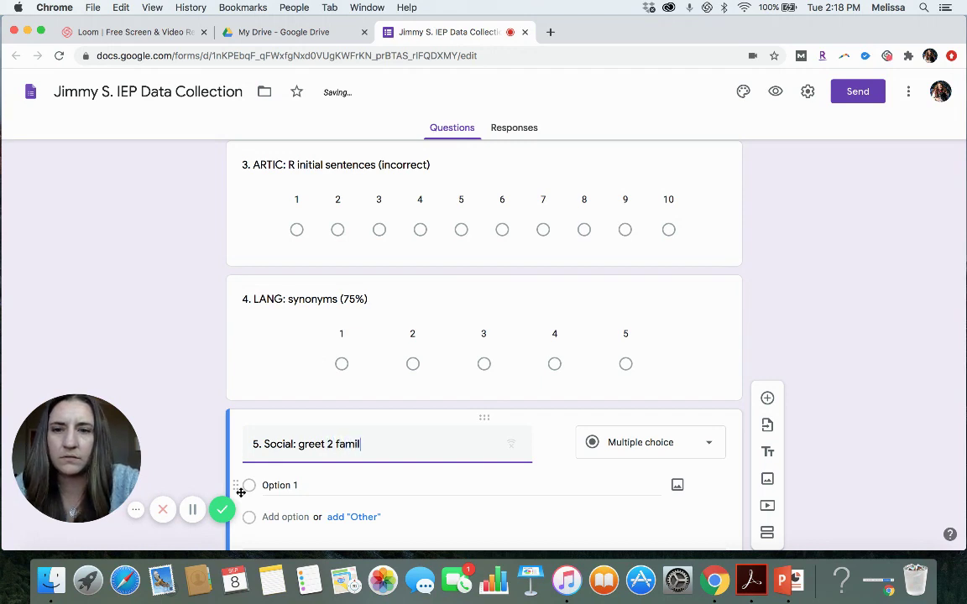
{"action": "type", "text": "iar peers per day "}
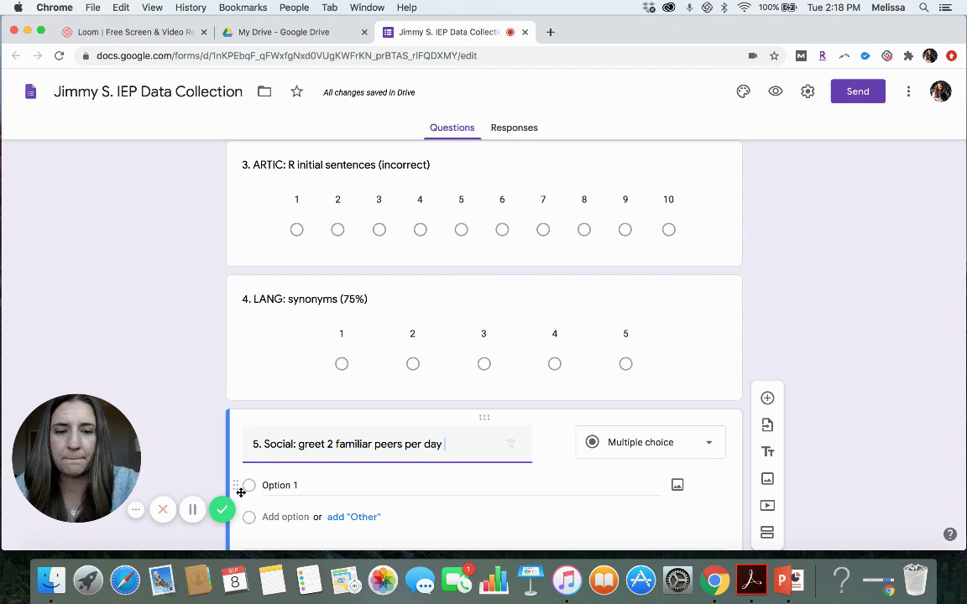
{"action": "type", "text": "("}
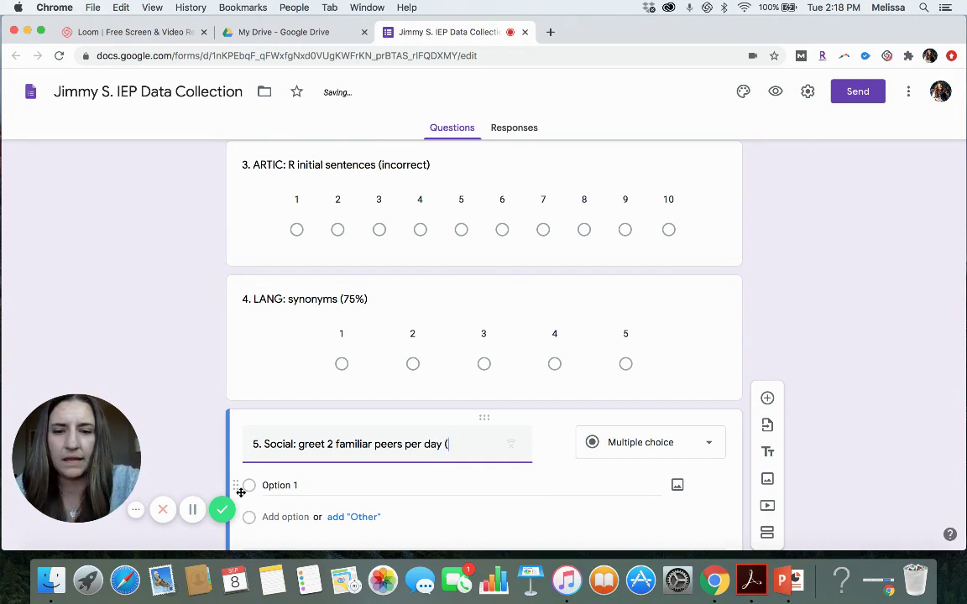
{"action": "type", "text": "85%)"}
Step: Set the first answer option of the Social question to "greet 2 familiar peers independently"
{"action": "scroll", "coordinate": [265, 501], "scroll_direction": "down", "scroll_amount": 2}
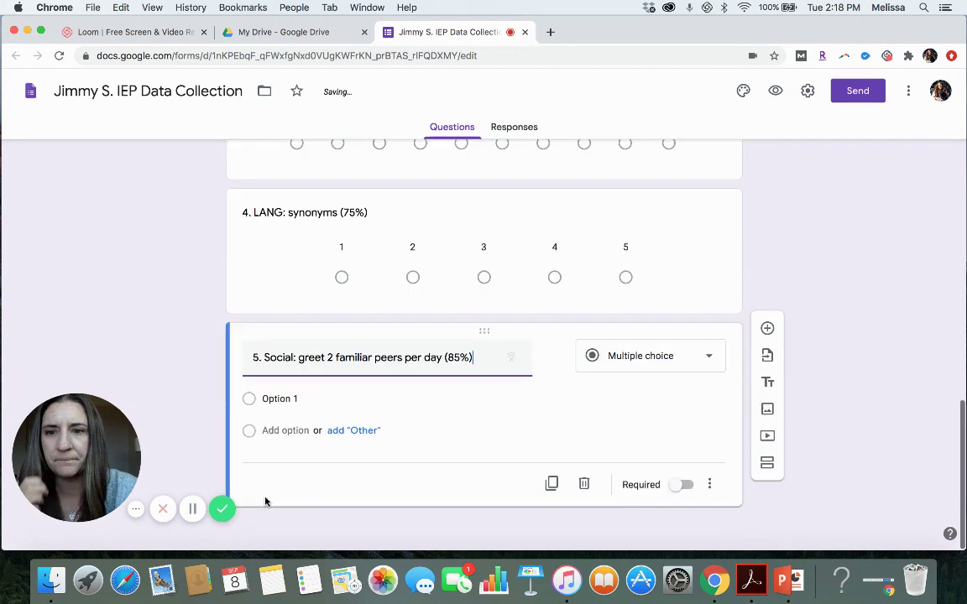
{"action": "left_click", "coordinate": [296, 399]}
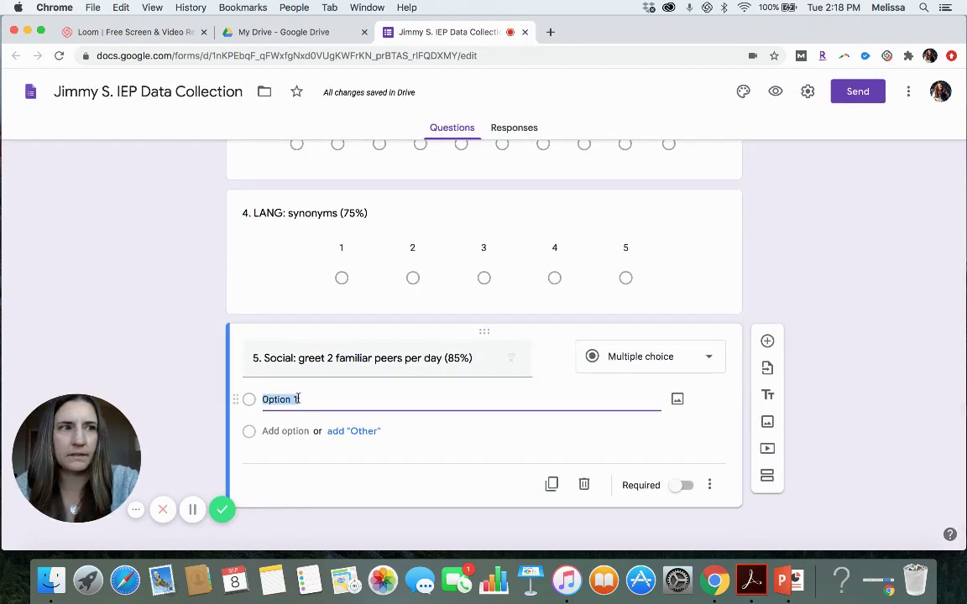
{"action": "type", "text": "greet "}
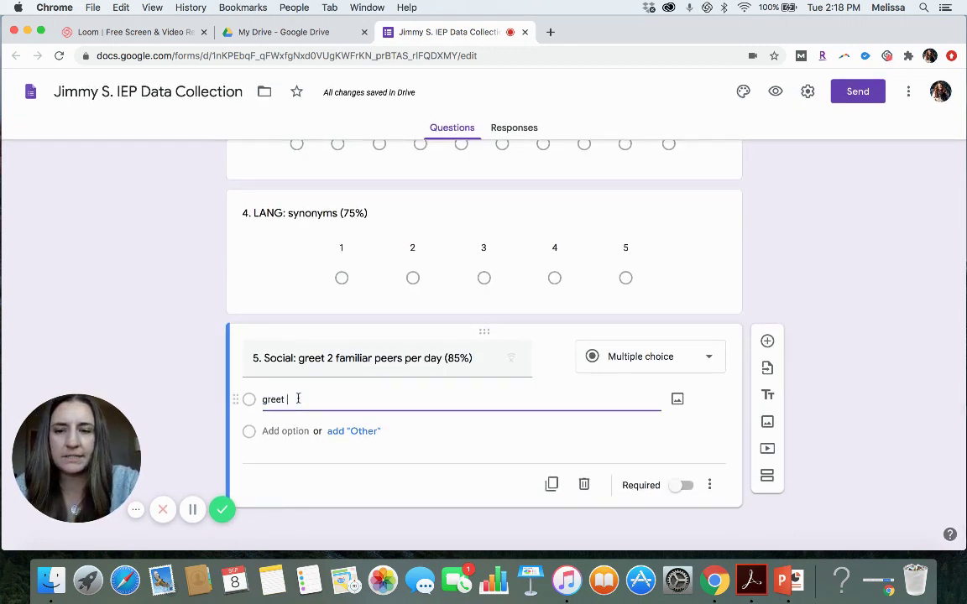
{"action": "type", "text": "2 famili"}
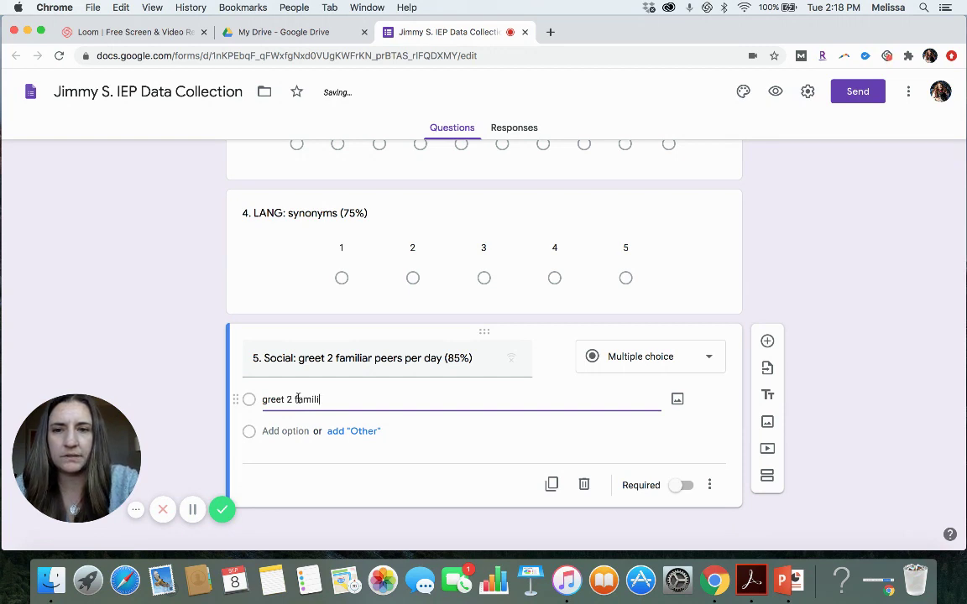
{"action": "type", "text": "ar peers i"}
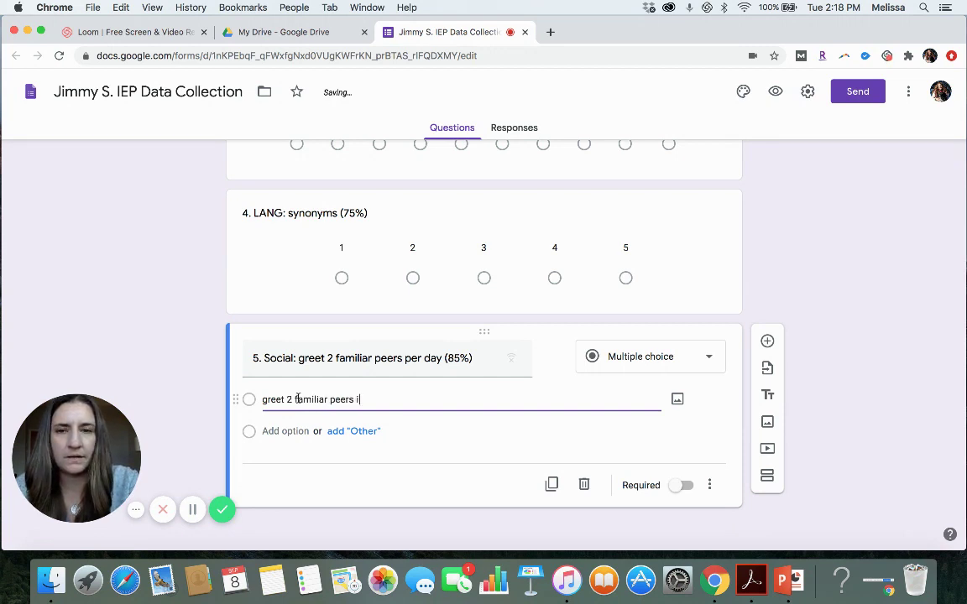
{"action": "type", "text": "ndependently"}
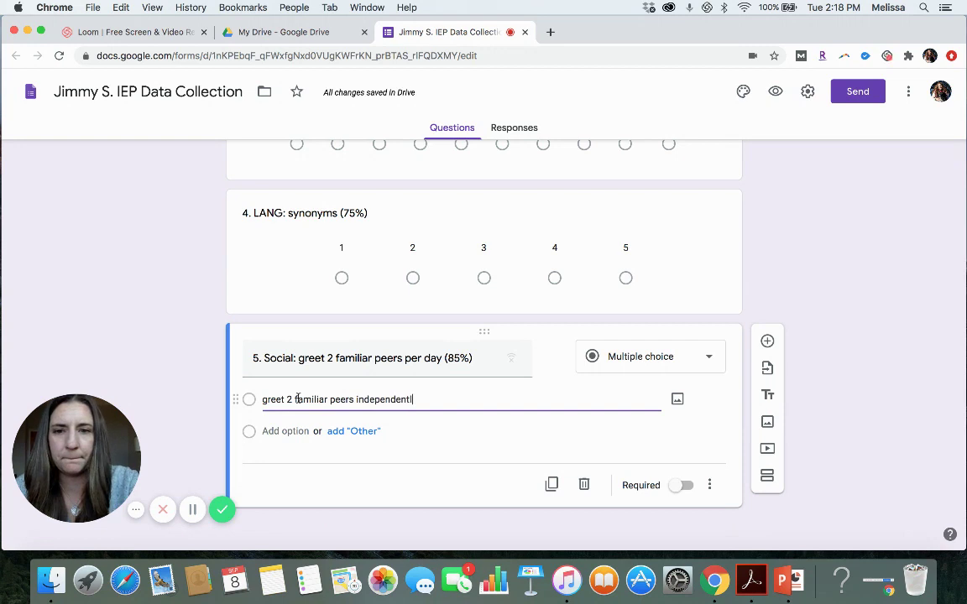
Step: Add a second answer option reading "greet 1 familiar peer independently / greet 1 familiar peer with a verbal prompt"
{"action": "left_click", "coordinate": [280, 431]}
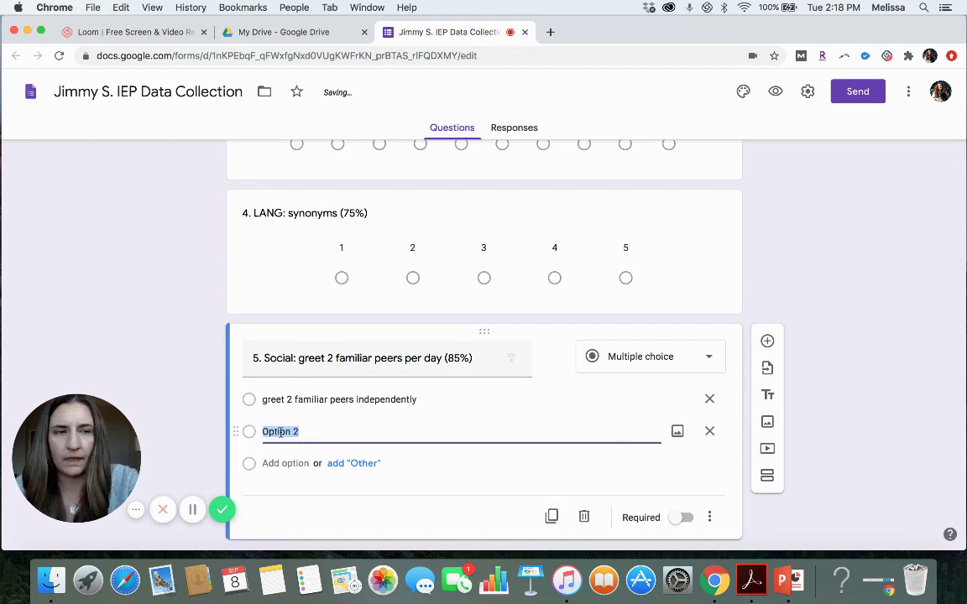
{"action": "type", "text": "greet "}
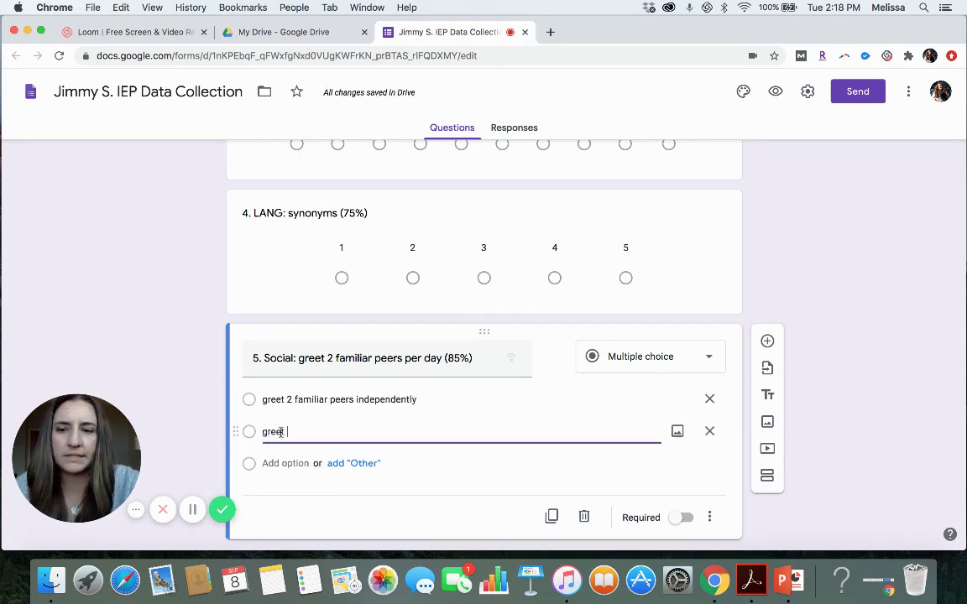
{"action": "type", "text": "1 familiar "}
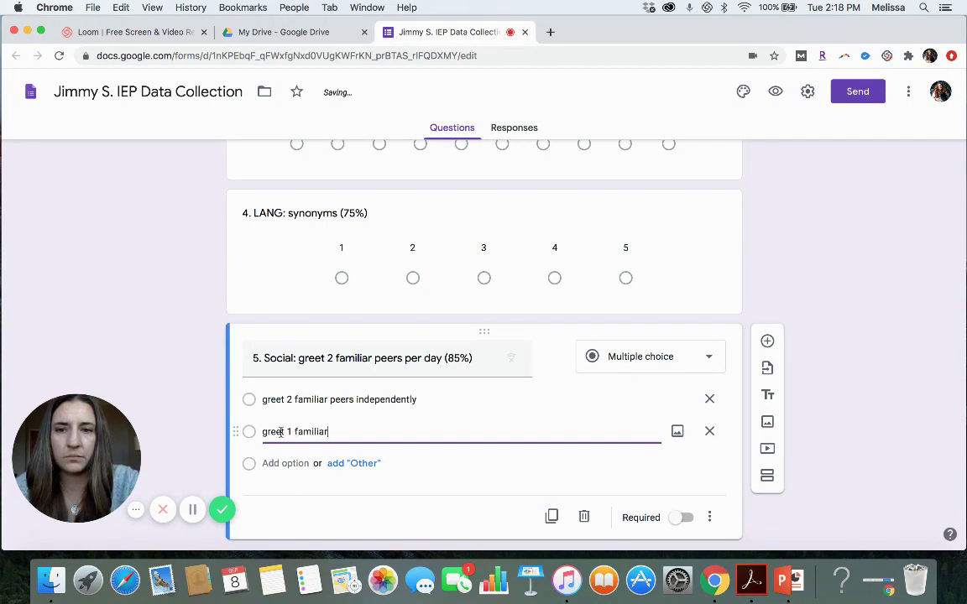
{"action": "type", "text": "peer indep"}
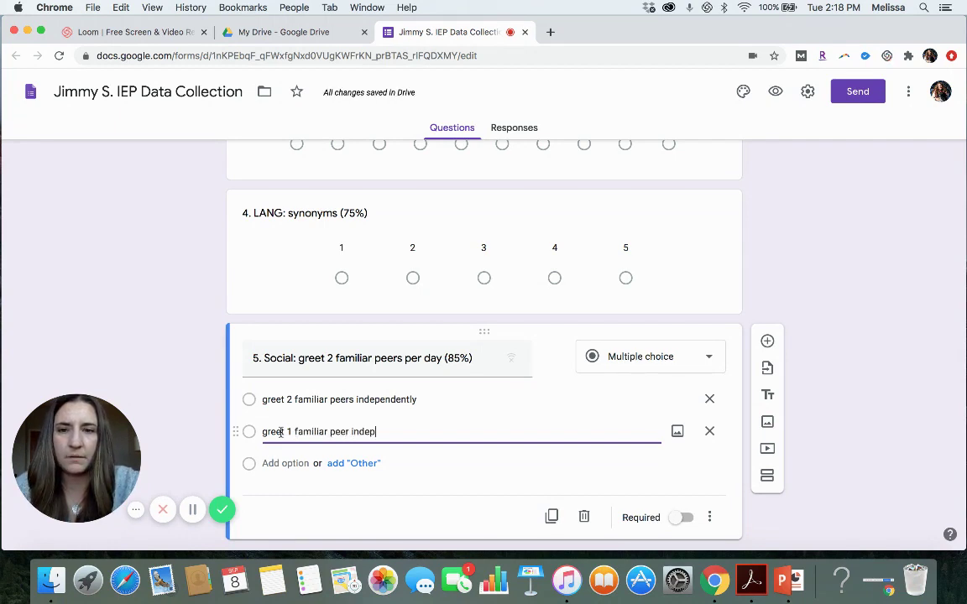
{"action": "type", "text": "endently "}
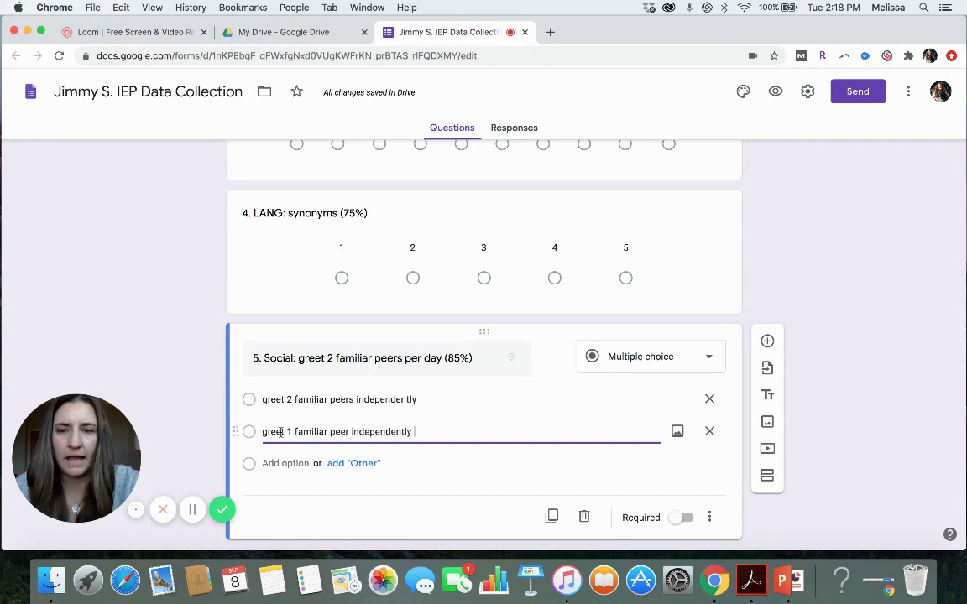
{"action": "type", "text": "/"}
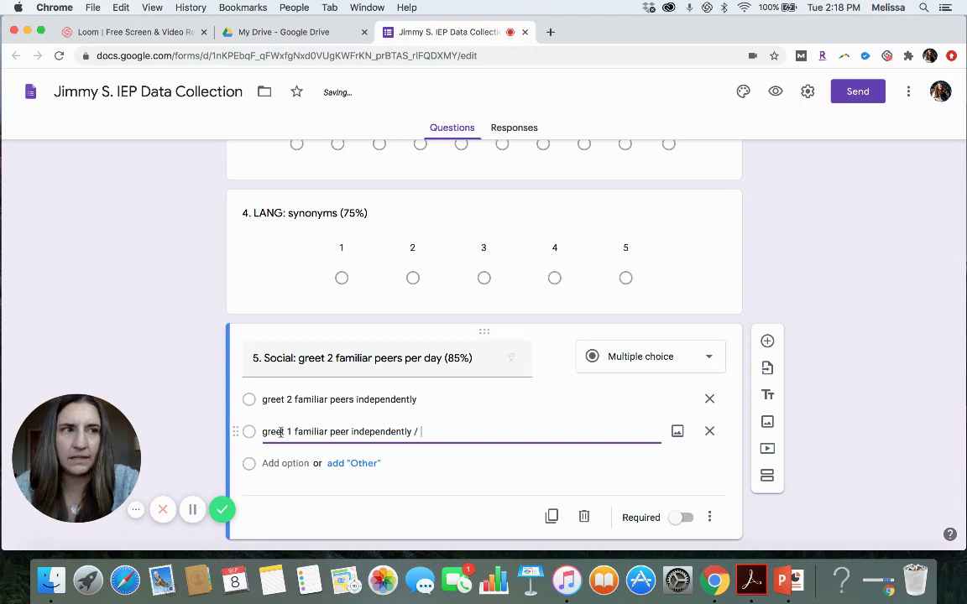
{"action": "type", "text": " greet 1 "}
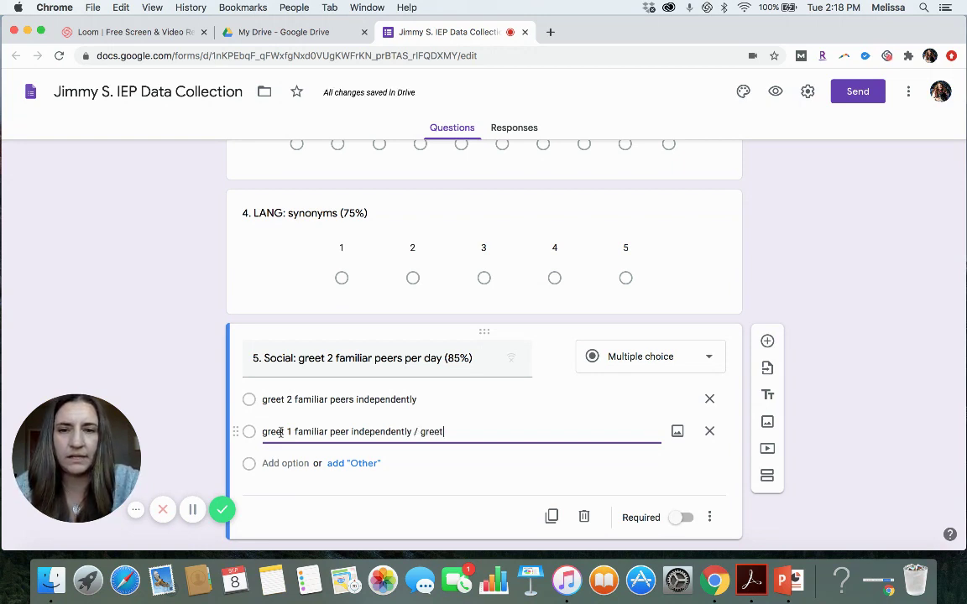
{"action": "type", "text": "famil"}
{"action": "key", "text": "BackSpace"}
{"action": "key", "text": "BackSpace"}
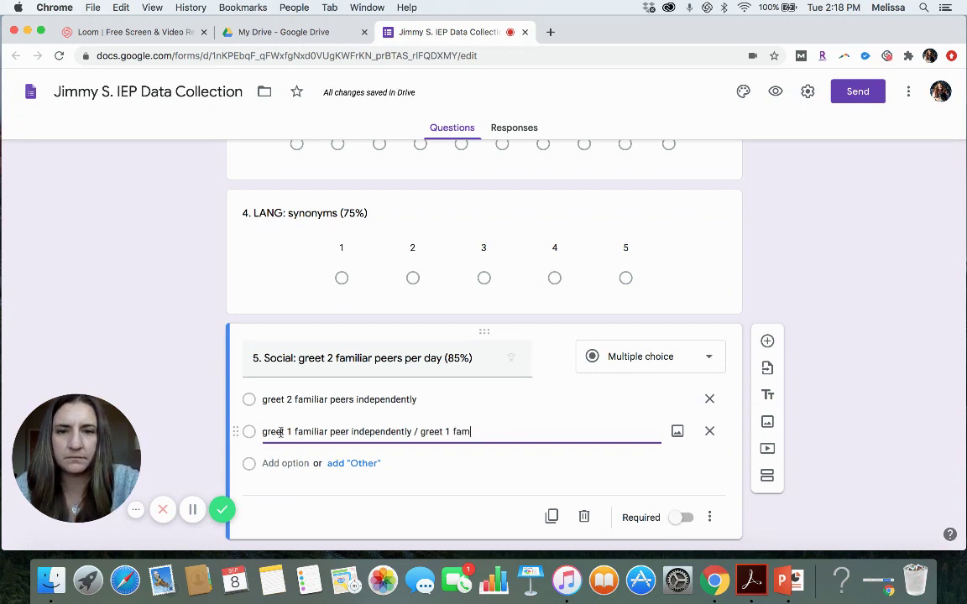
{"action": "type", "text": "iliar peer"}
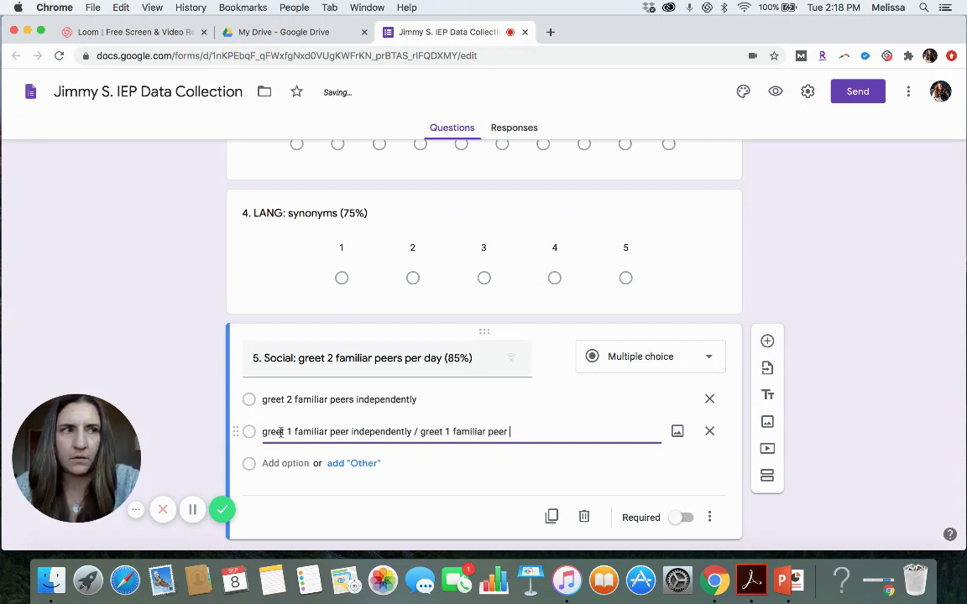
{"action": "type", "text": " with a v"}
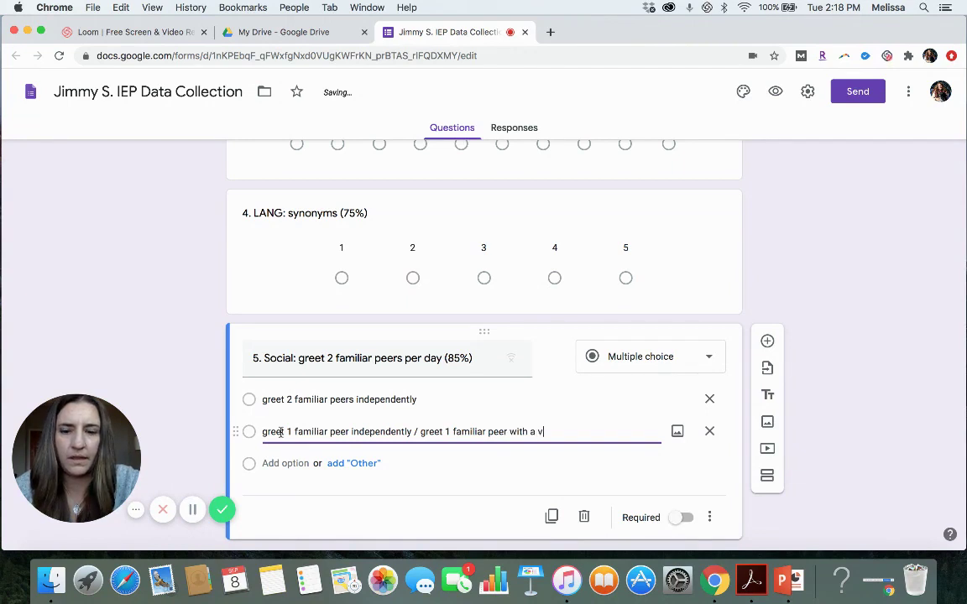
{"action": "type", "text": "erbal prompt"}
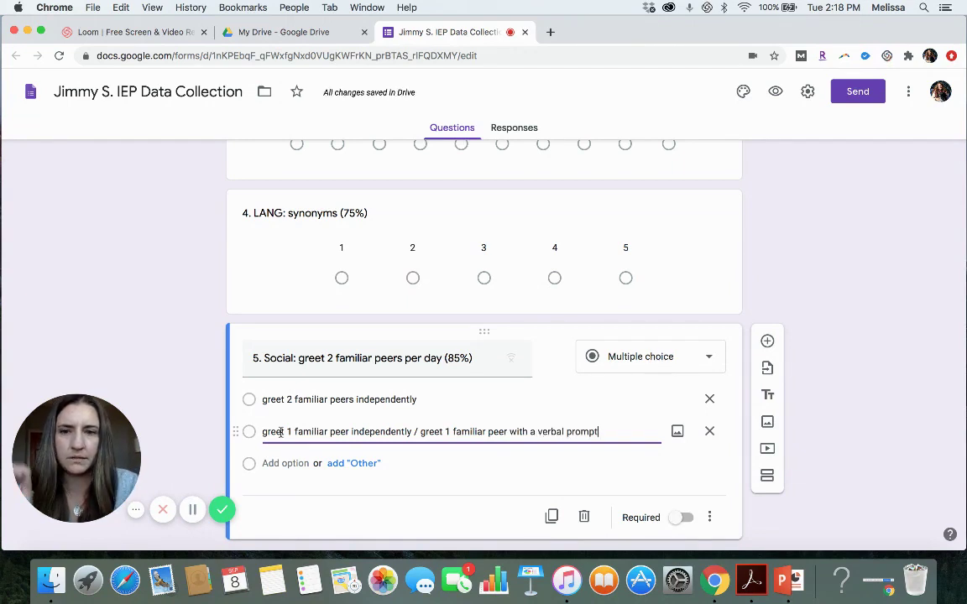
Step: Add a third answer option to the Social question reading "greet 1 familiar peer independently"
{"action": "left_click", "coordinate": [282, 462]}
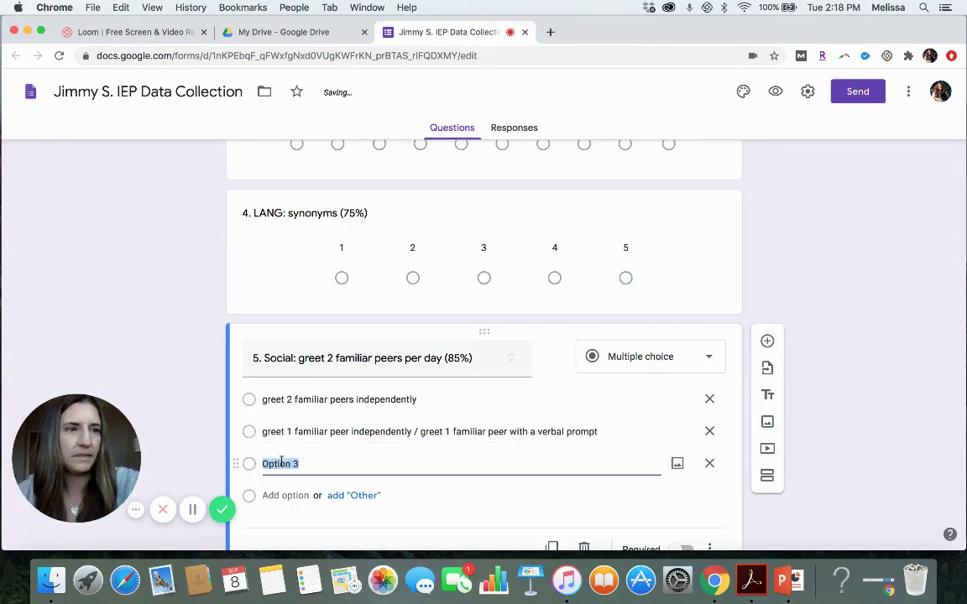
{"action": "type", "text": "greet"}
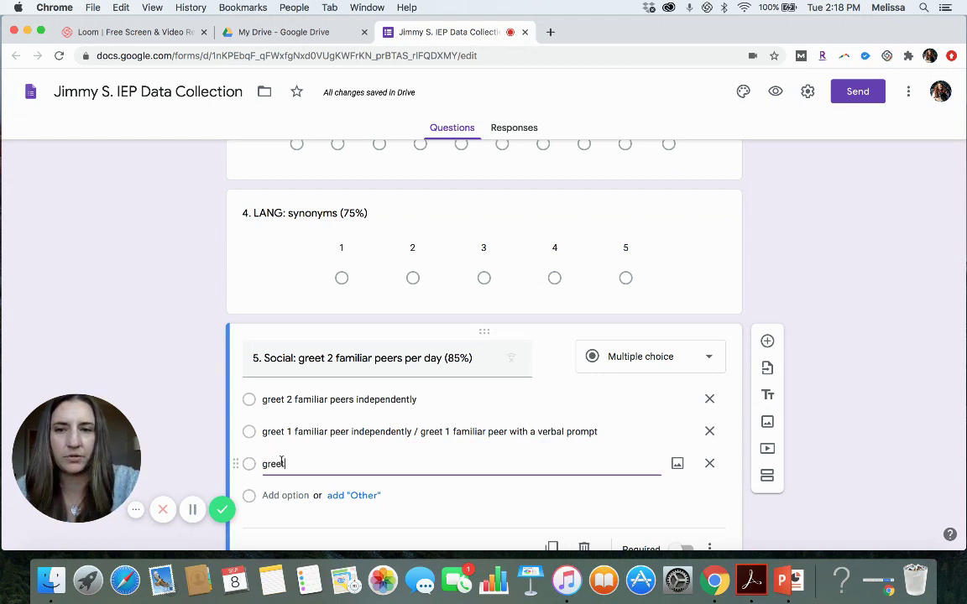
{"action": "type", "text": " 1 "}
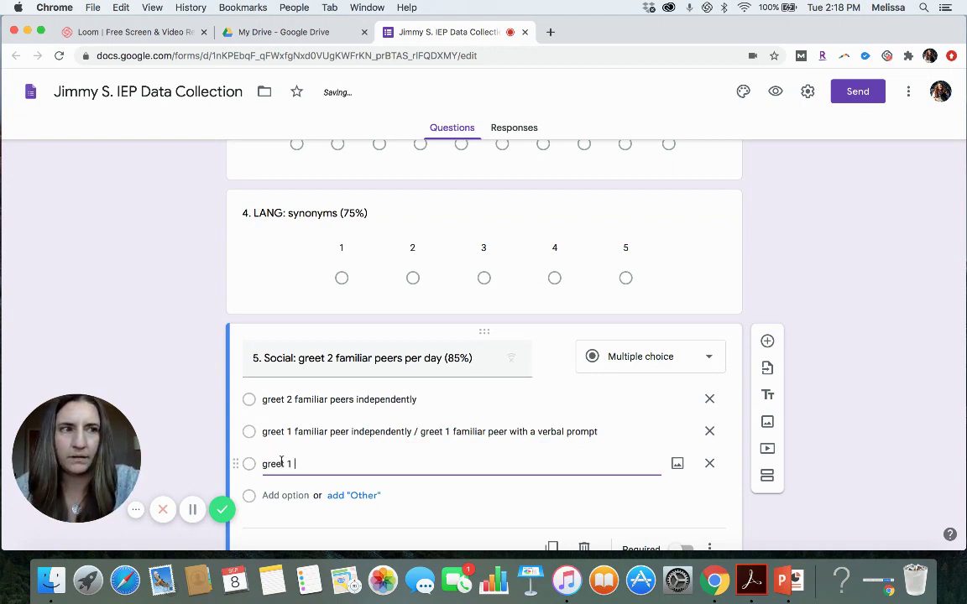
{"action": "type", "text": "familiar pee"}
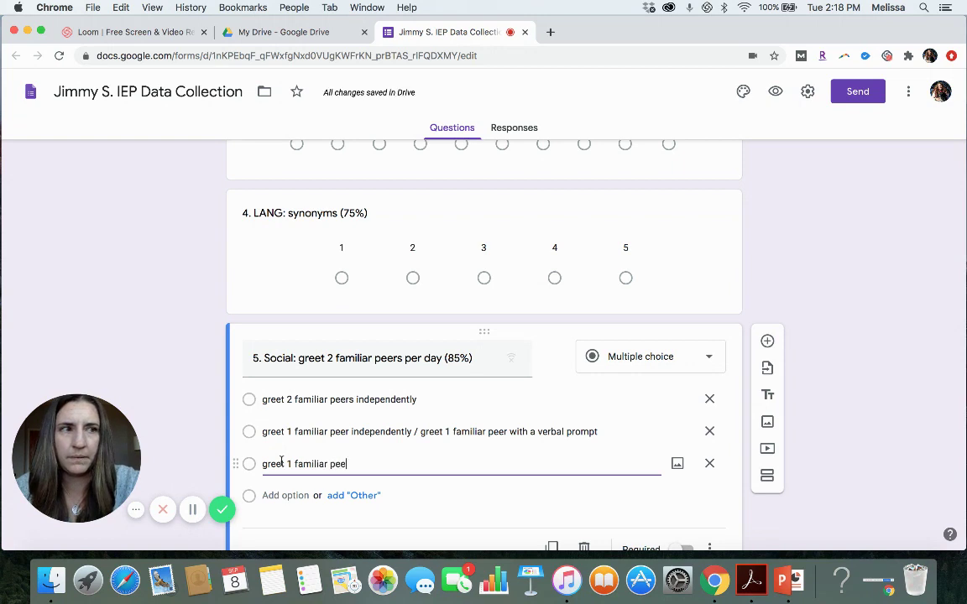
{"action": "type", "text": "r independently"}
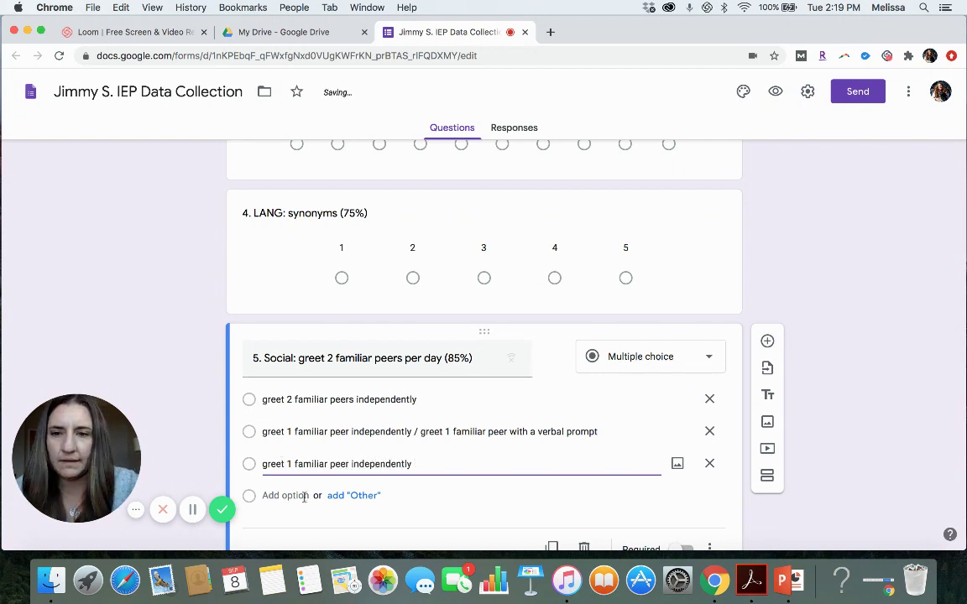
Step: Add a fourth answer option to the Social question reading "greet 2 familiar peers given verbal prompt"
{"action": "left_click", "coordinate": [289, 496]}
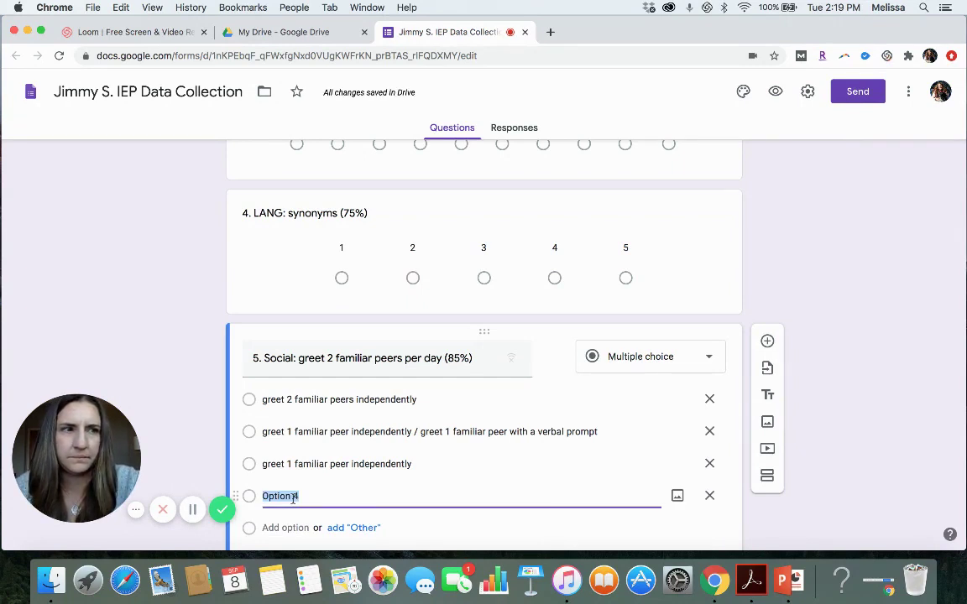
{"action": "type", "text": "greet"}
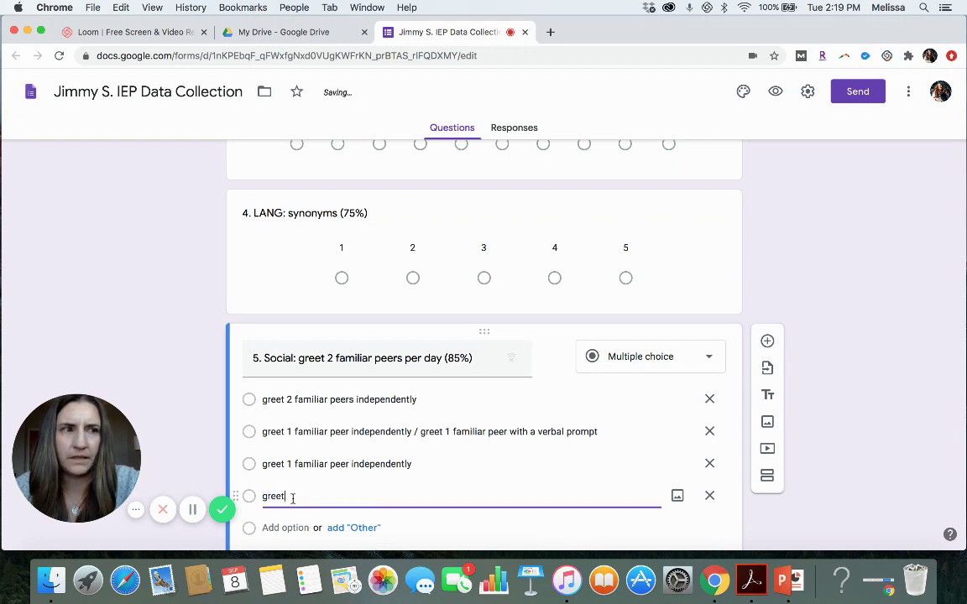
{"action": "type", "text": " 2"}
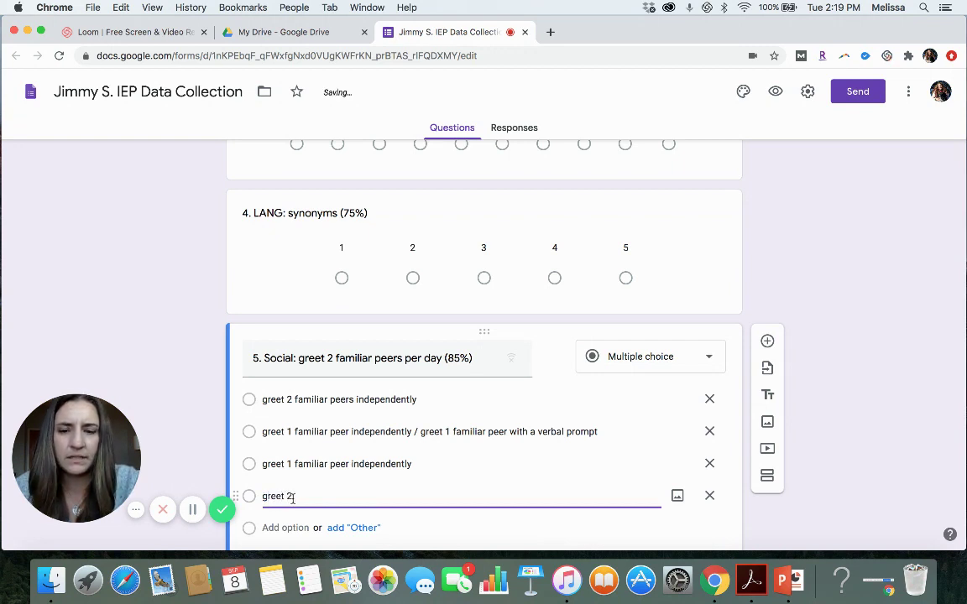
{"action": "type", "text": " famil"}
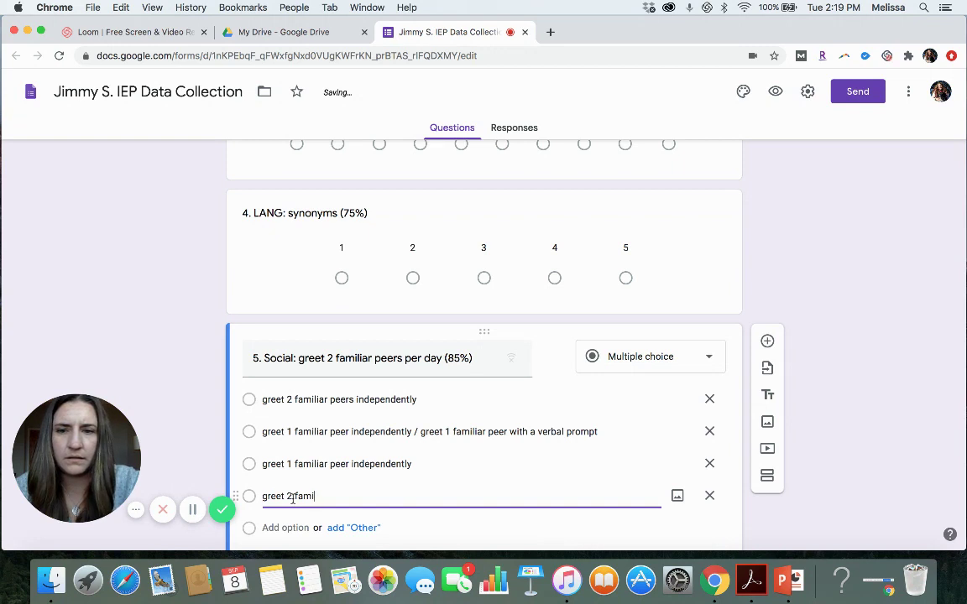
{"action": "type", "text": "iiar"}
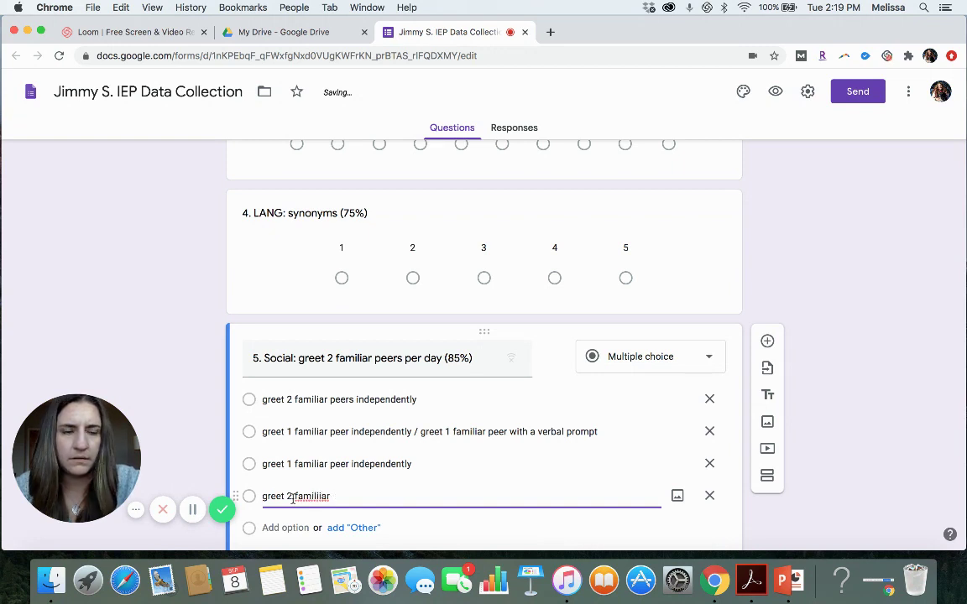
{"action": "key", "text": "BackSpace"}
{"action": "key", "text": "BackSpace"}
{"action": "key", "text": "BackSpace"}
{"action": "key", "text": "BackSpace"}
{"action": "key", "text": "BackSpace"}
{"action": "type", "text": "ar peers t"}
{"action": "key", "text": "BackSpace"}
{"action": "key", "text": "BackSpace"}
{"action": "type", "text": "given "}
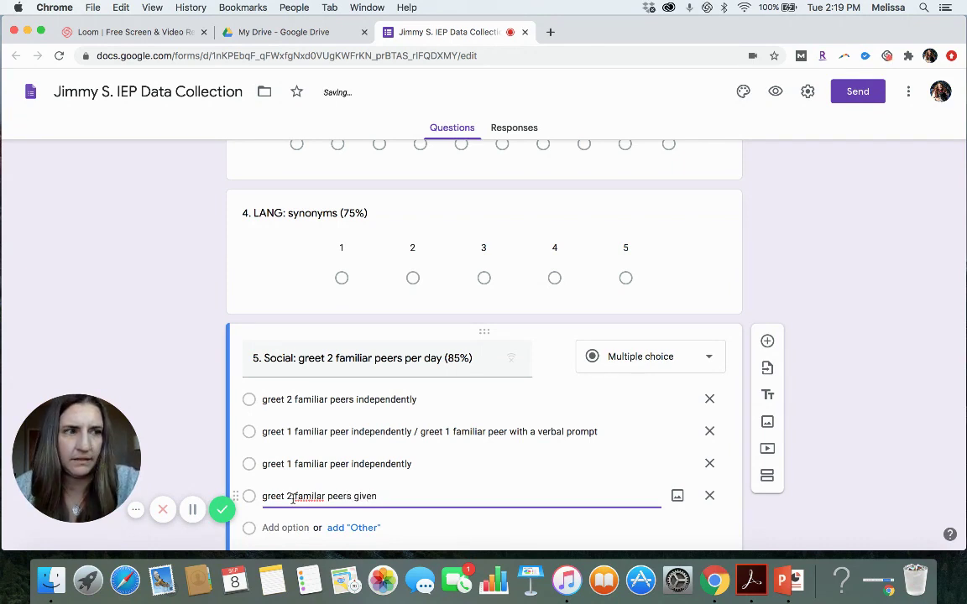
{"action": "type", "text": "verbal pr"}
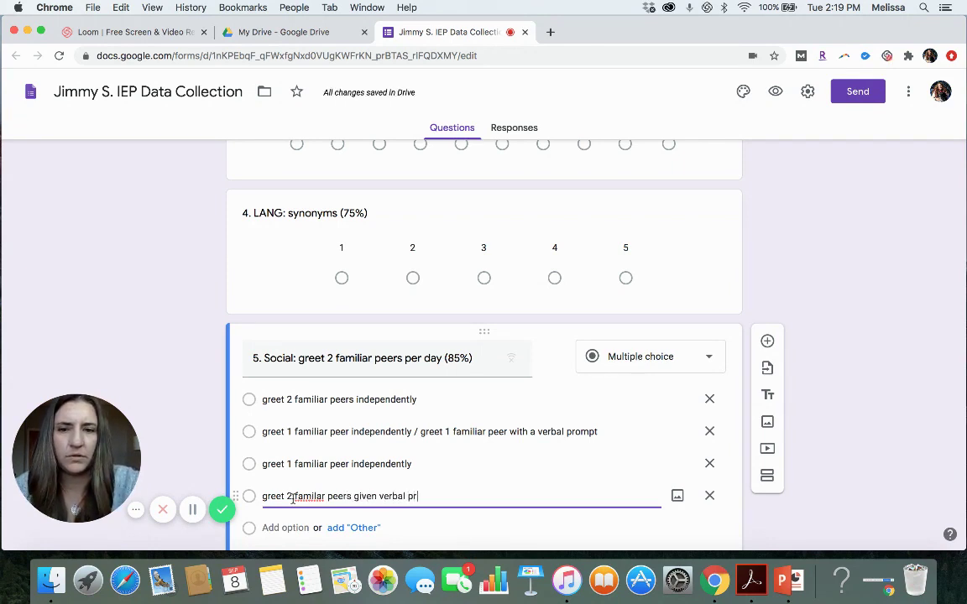
{"action": "type", "text": "ompt"}
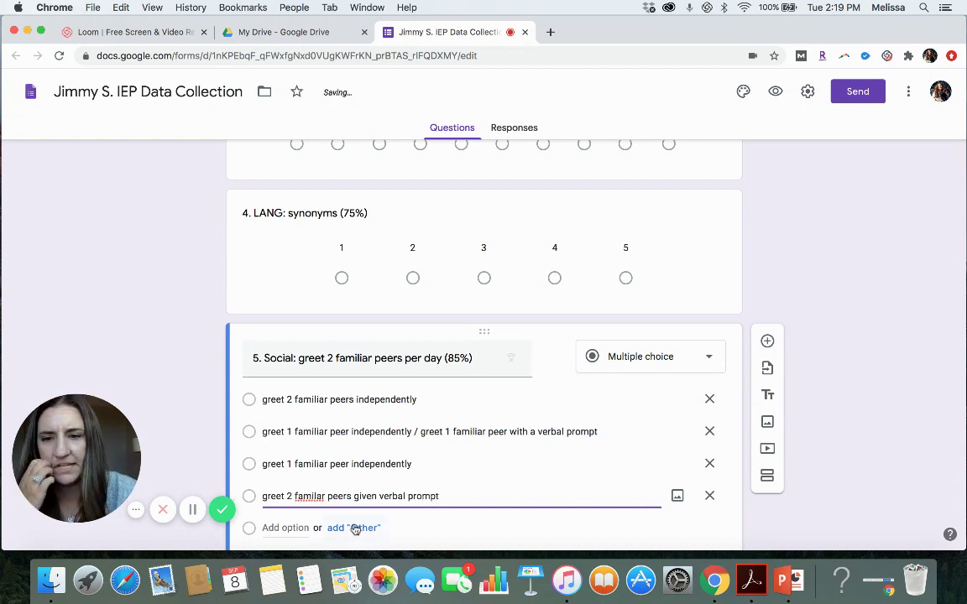
{"action": "left_click", "coordinate": [317, 495]}
{"action": "type", "text": "i"}
Step: Extend the Social question's third option with "/ didn't greet anymore" and add an "Other" option to the list
{"action": "scroll", "coordinate": [570, 461], "scroll_direction": "down", "scroll_amount": 2}
{"action": "scroll", "coordinate": [568, 464], "scroll_direction": "down", "scroll_amount": 2}
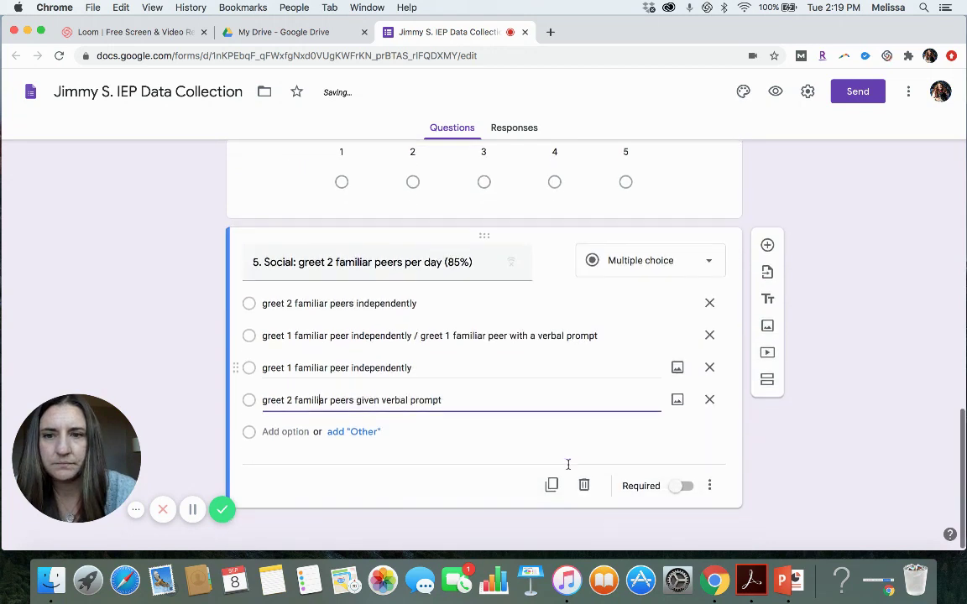
{"action": "triple_click", "coordinate": [439, 366]}
{"action": "left_click", "coordinate": [439, 366]}
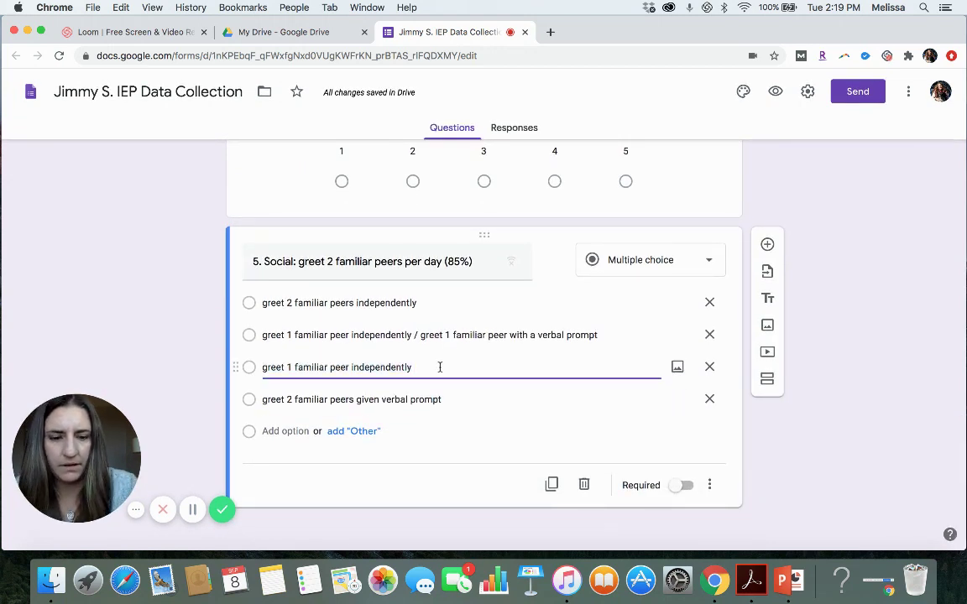
{"action": "type", "text": "/ didn't"}
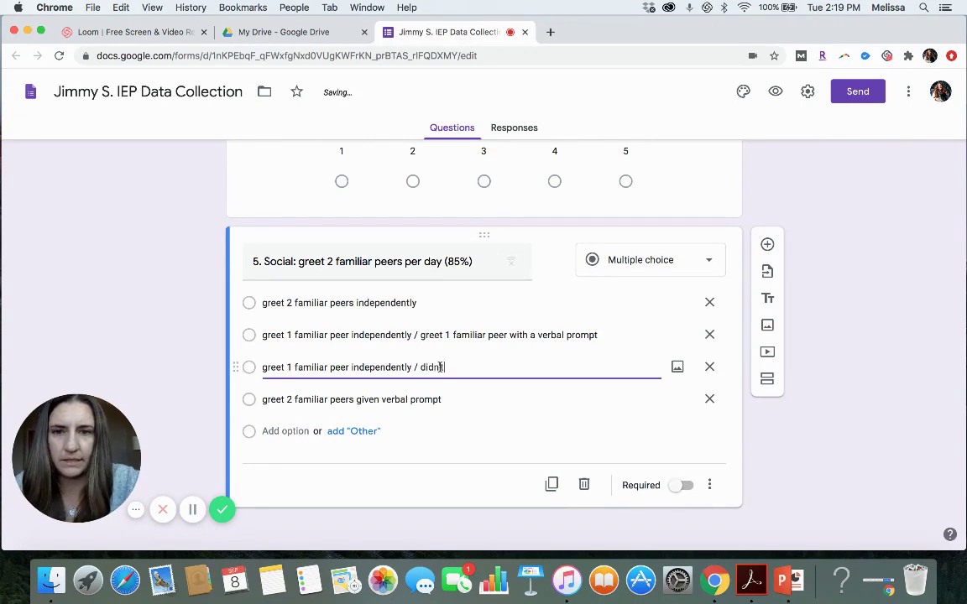
{"action": "type", "text": " gree"}
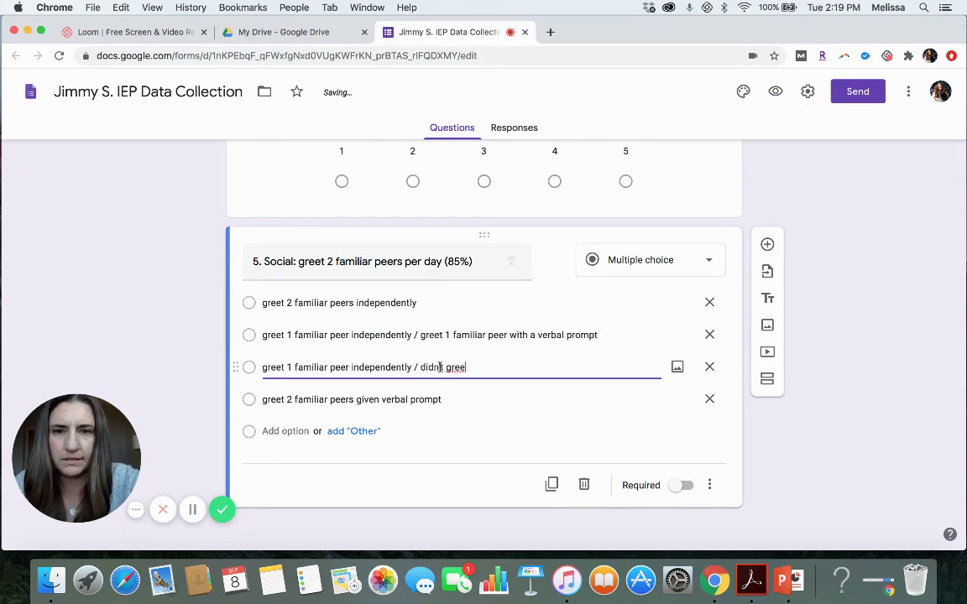
{"action": "type", "text": "t anymore"}
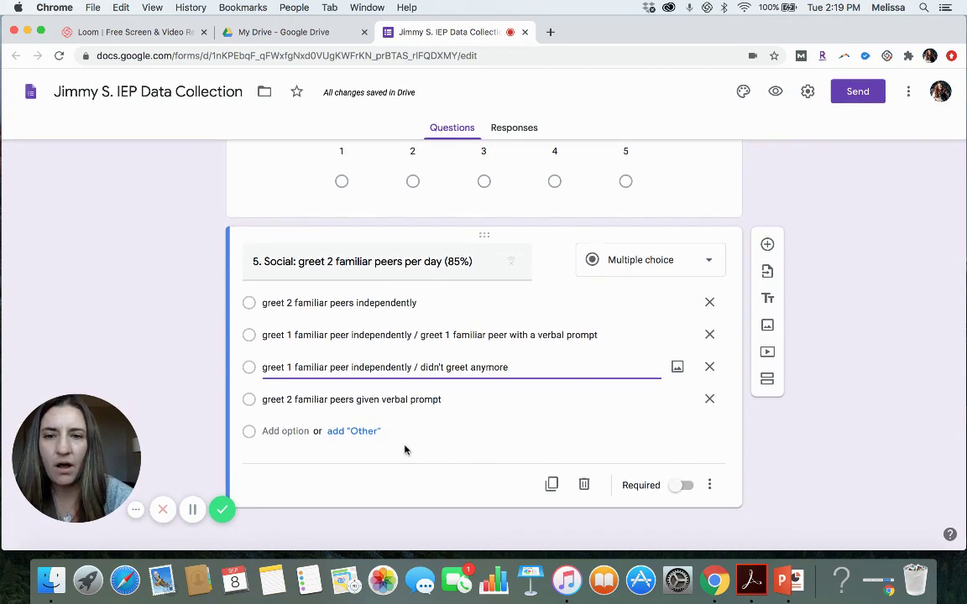
{"action": "left_click", "coordinate": [360, 435]}
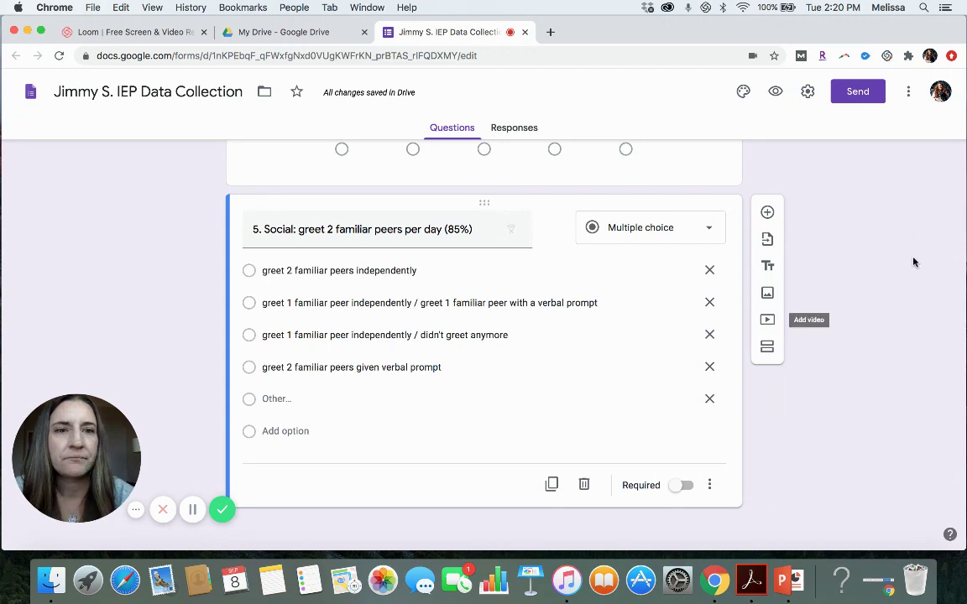
Step: Generate a shortened share link for the form and copy it
{"action": "scroll", "coordinate": [583, 246], "scroll_direction": "up", "scroll_amount": 20}
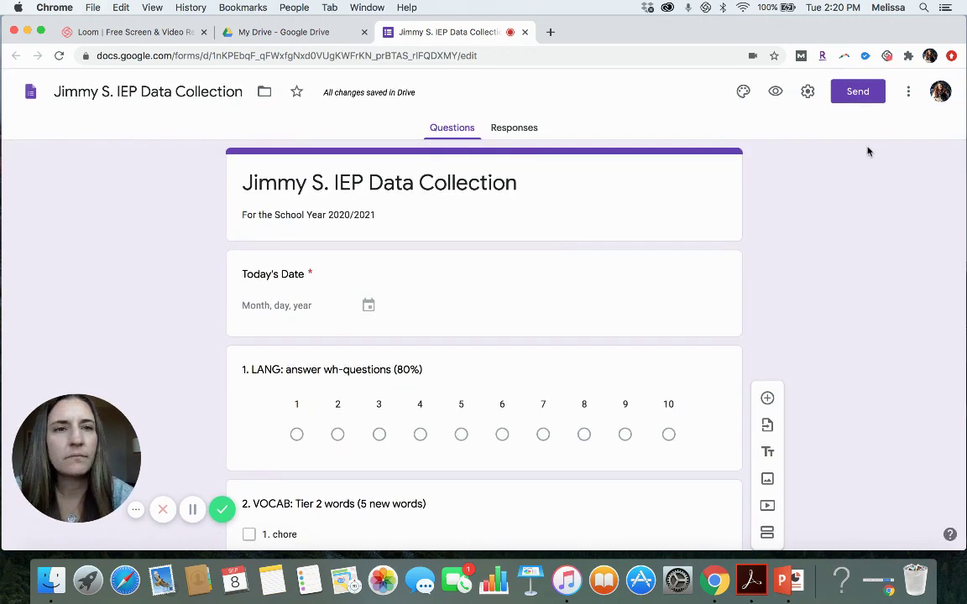
{"action": "left_click", "coordinate": [859, 98]}
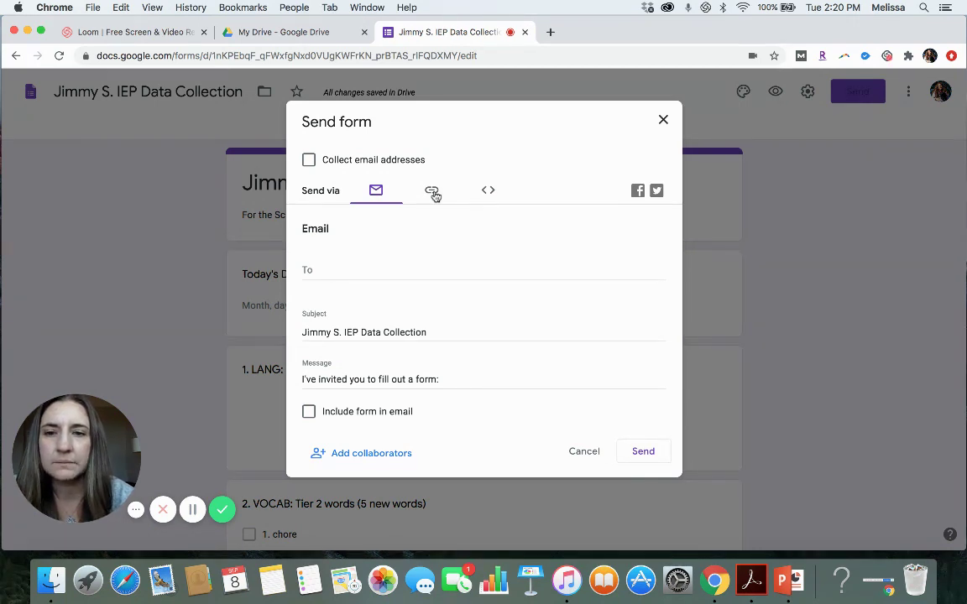
{"action": "left_click", "coordinate": [432, 193]}
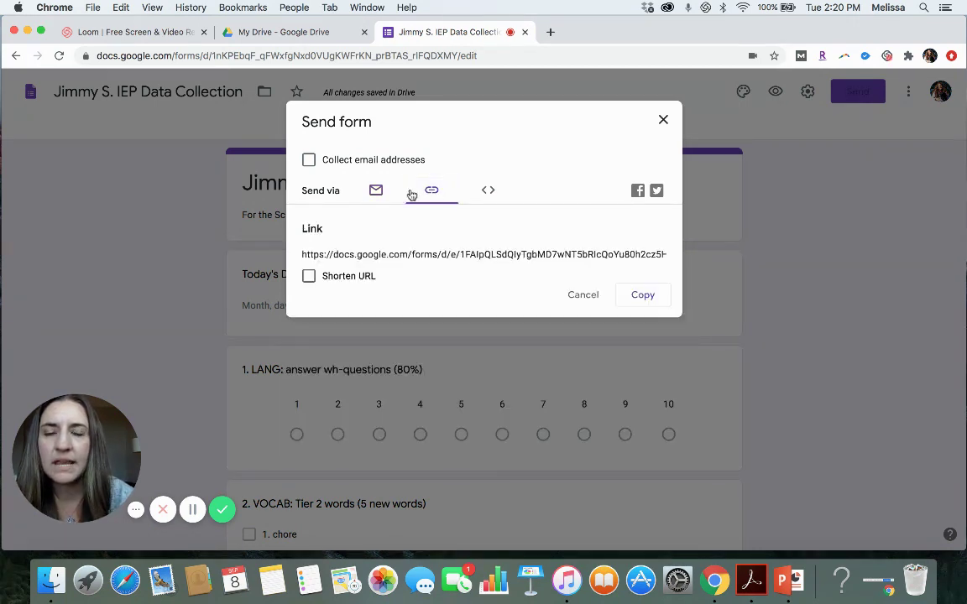
{"action": "left_click", "coordinate": [309, 277]}
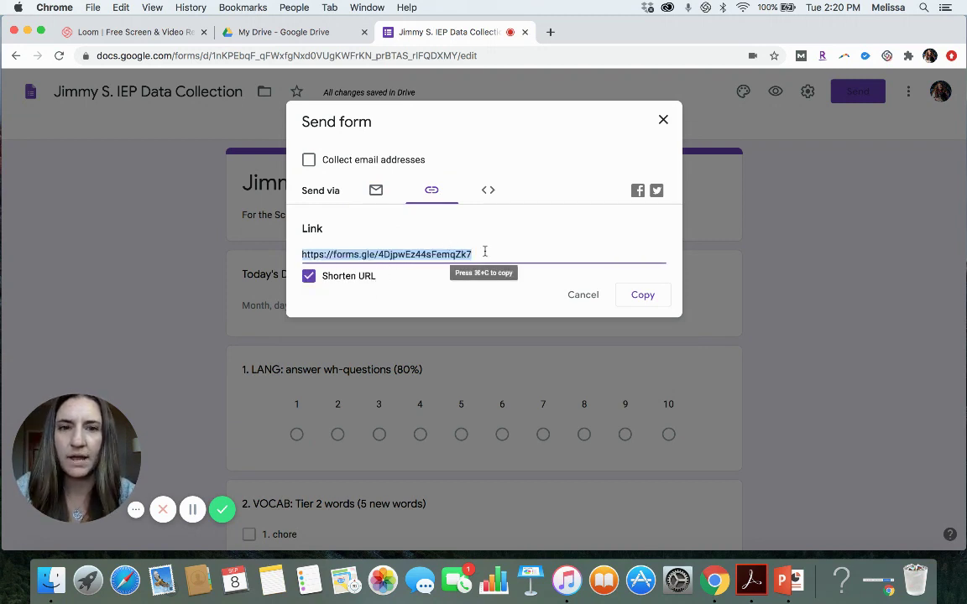
{"action": "left_click", "coordinate": [639, 299]}
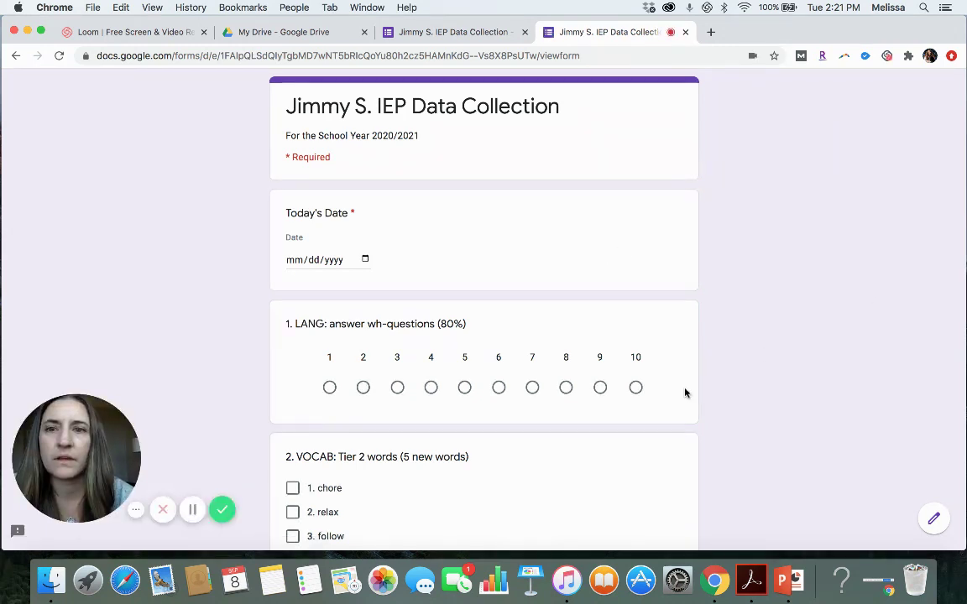
Step: Look through the live form and set its Today's Date answer to 08/31/2020
{"action": "scroll", "coordinate": [685, 393], "scroll_direction": "down", "scroll_amount": 15}
{"action": "scroll", "coordinate": [685, 392], "scroll_direction": "down", "scroll_amount": 4}
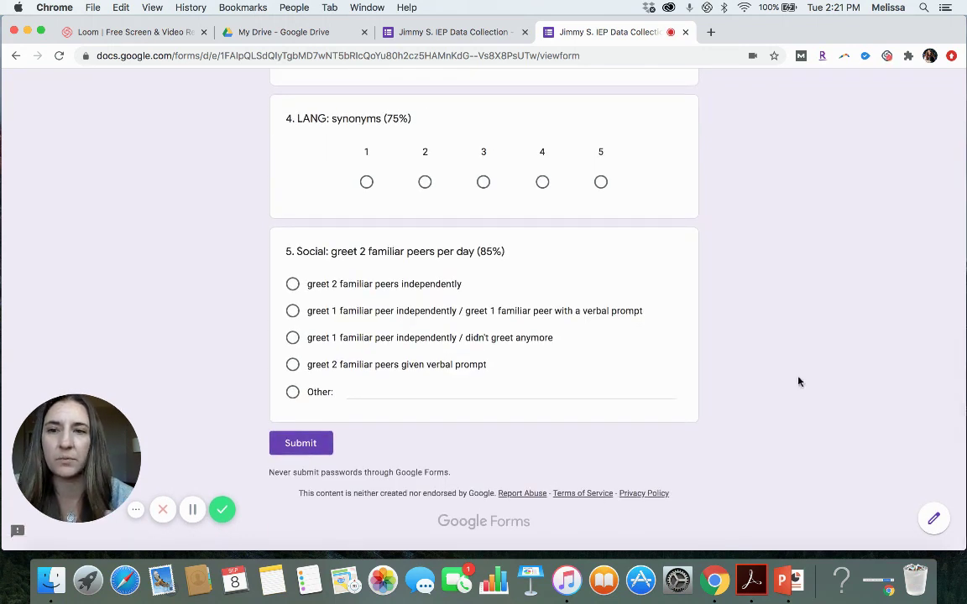
{"action": "scroll", "coordinate": [798, 382], "scroll_direction": "up", "scroll_amount": 20}
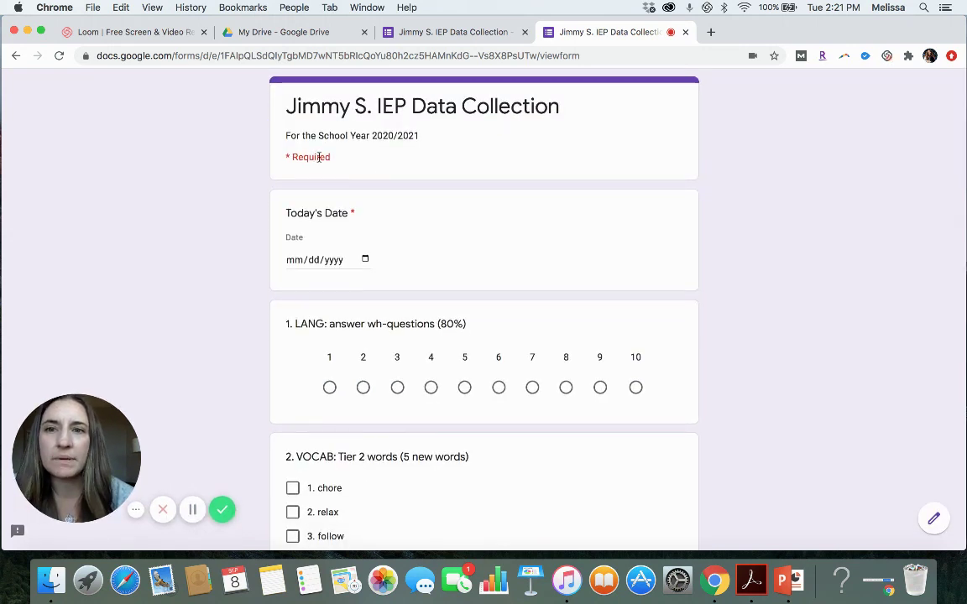
{"action": "scroll", "coordinate": [407, 208], "scroll_direction": "down", "scroll_amount": 1}
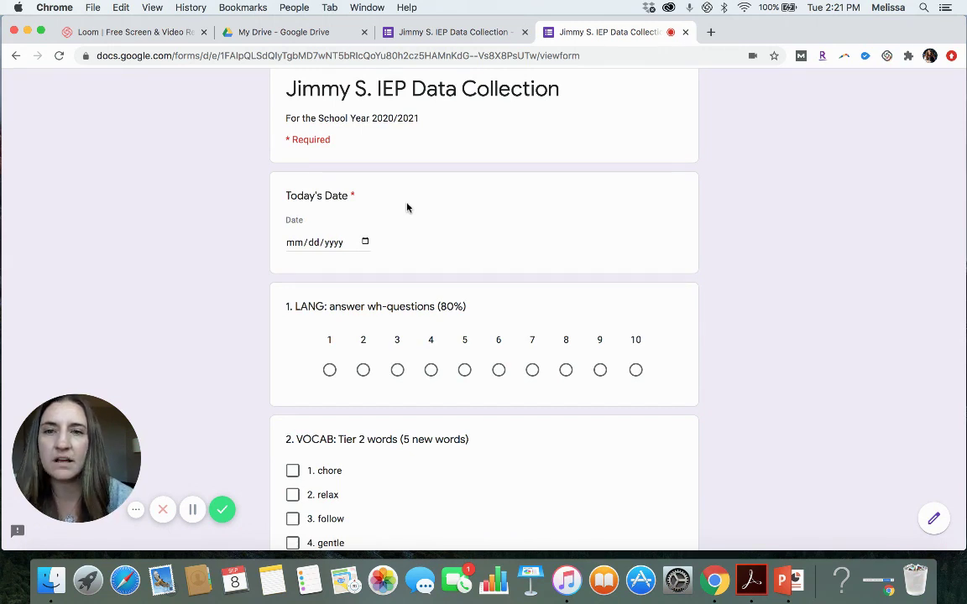
{"action": "scroll", "coordinate": [407, 207], "scroll_direction": "down", "scroll_amount": 4}
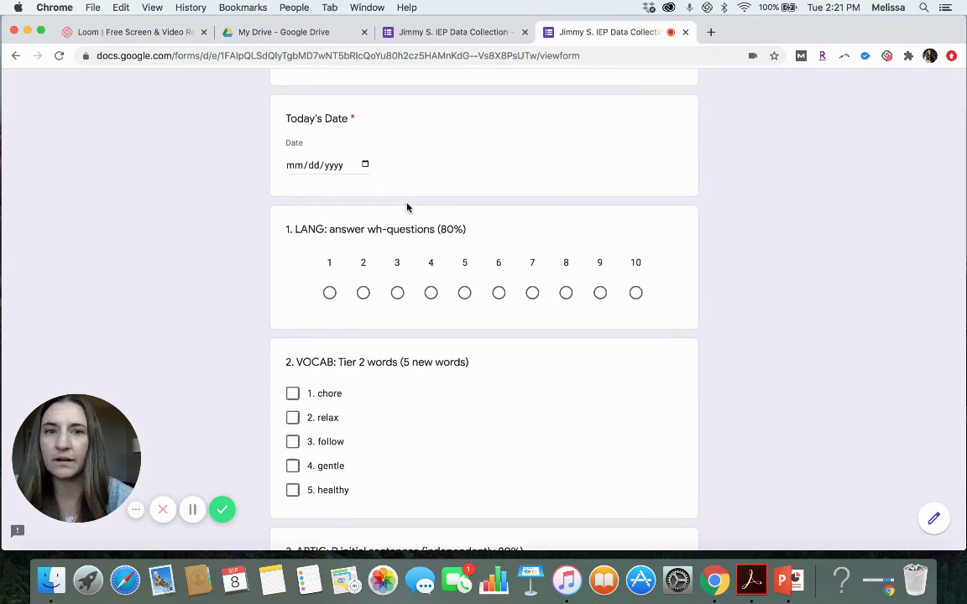
{"action": "left_click", "coordinate": [323, 168]}
{"action": "left_click", "coordinate": [364, 165]}
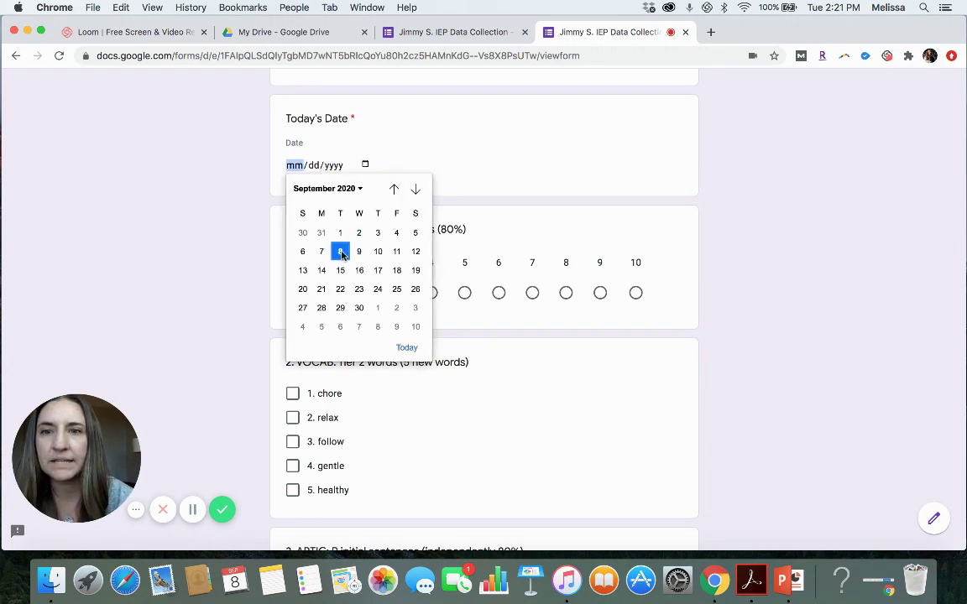
{"action": "left_click", "coordinate": [321, 234]}
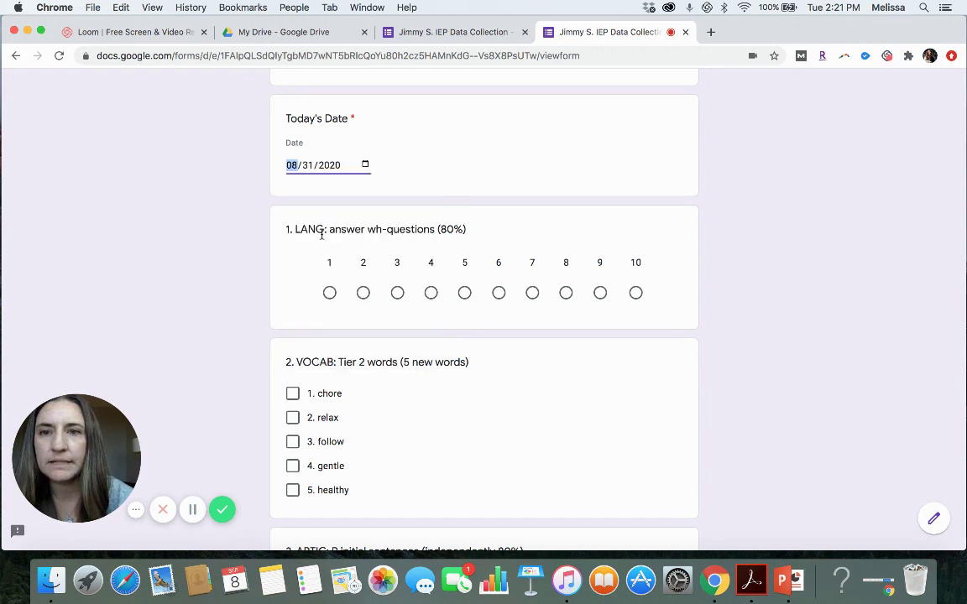
Step: Answer the wh-questions item with 6 and check "2. relax" and "3. follow" in the Tier 2 vocabulary question
{"action": "scroll", "coordinate": [394, 280], "scroll_direction": "down", "scroll_amount": 5}
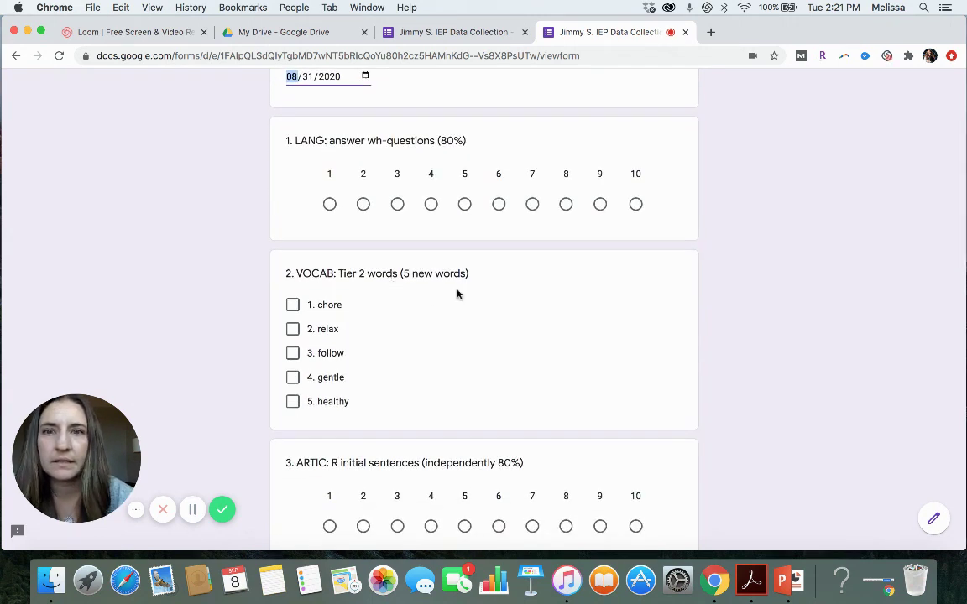
{"action": "scroll", "coordinate": [524, 277], "scroll_direction": "down", "scroll_amount": 1}
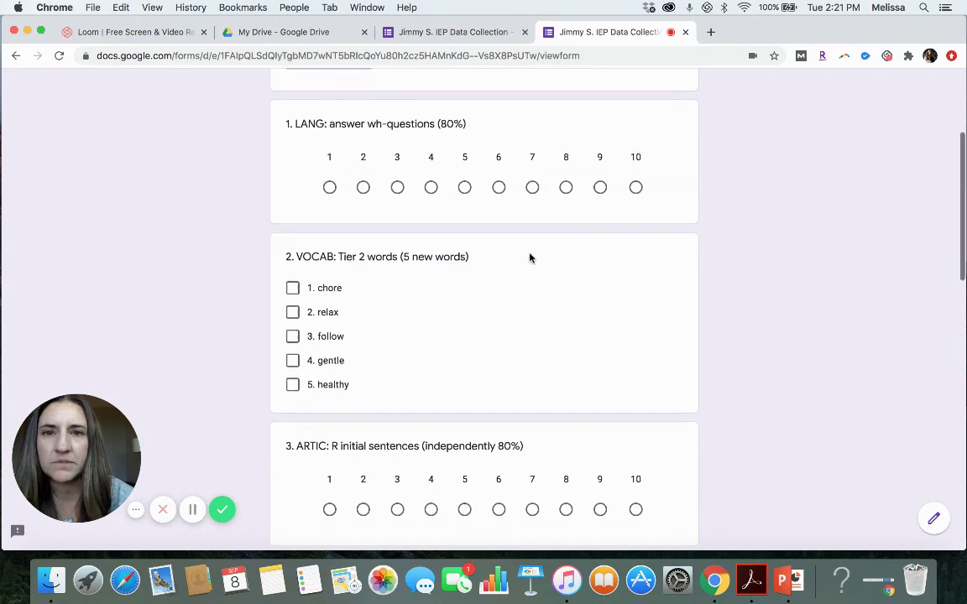
{"action": "left_click", "coordinate": [498, 187]}
{"action": "scroll", "coordinate": [527, 320], "scroll_direction": "down", "scroll_amount": 8}
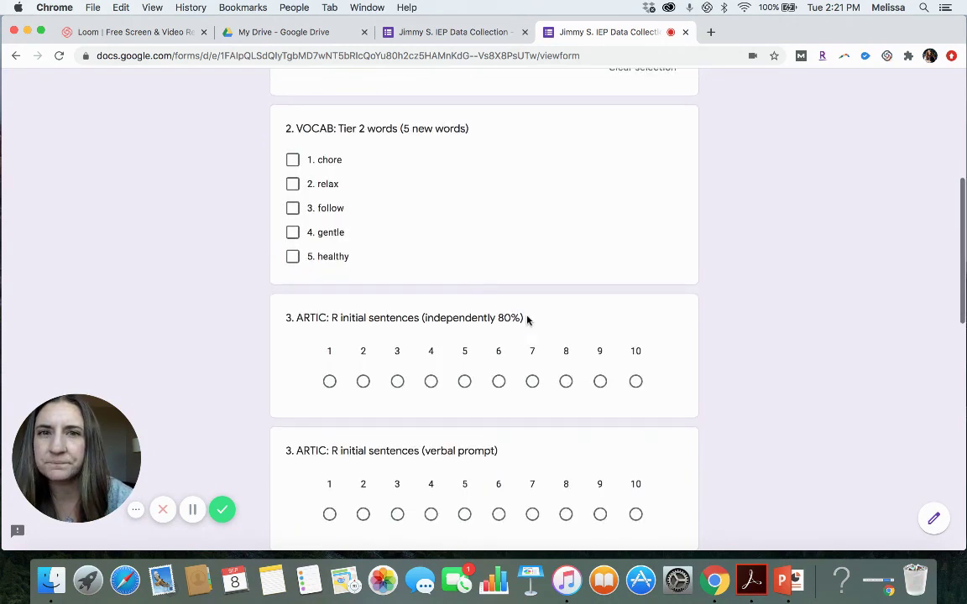
{"action": "left_click", "coordinate": [292, 184]}
{"action": "left_click", "coordinate": [292, 208]}
Step: Rate the R initial sentences items: 5 for independently, 3 for verbal prompt, 1 for visual cue and 1 for incorrect
{"action": "scroll", "coordinate": [434, 238], "scroll_direction": "down", "scroll_amount": 10}
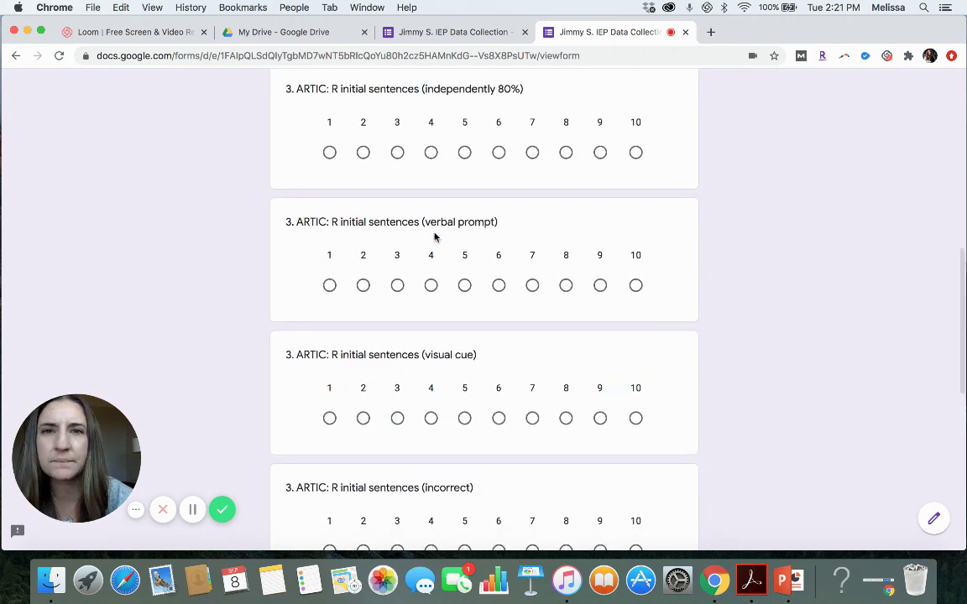
{"action": "left_click", "coordinate": [465, 153]}
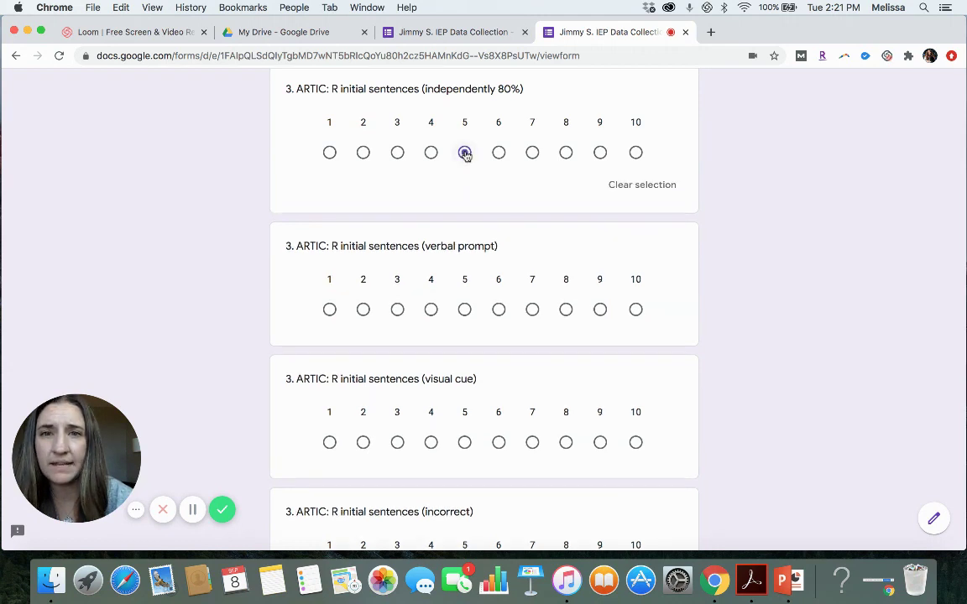
{"action": "left_click", "coordinate": [398, 311]}
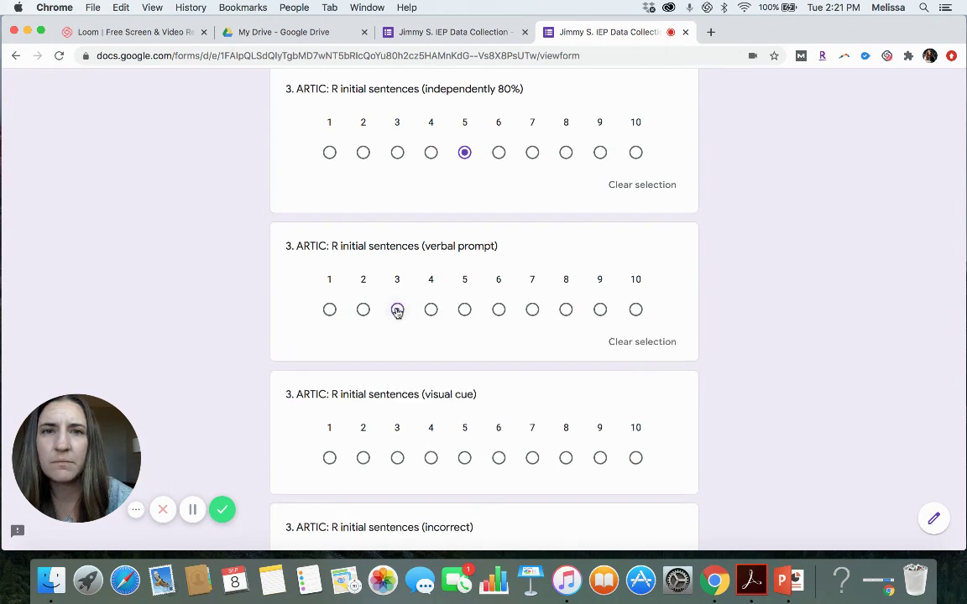
{"action": "scroll", "coordinate": [397, 312], "scroll_direction": "down", "scroll_amount": 3}
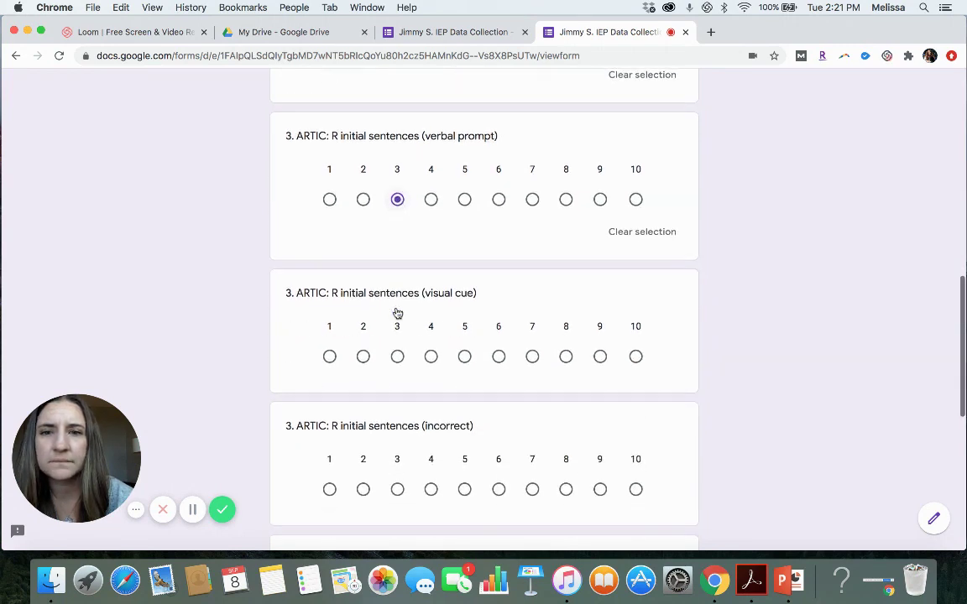
{"action": "left_click", "coordinate": [329, 357]}
{"action": "scroll", "coordinate": [329, 361], "scroll_direction": "down", "scroll_amount": 3}
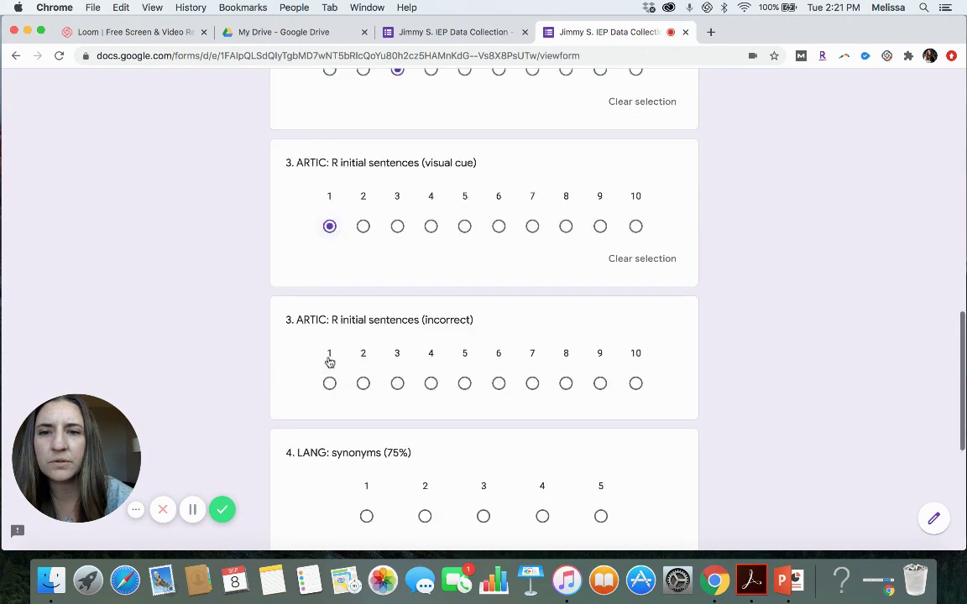
{"action": "left_click", "coordinate": [329, 371]}
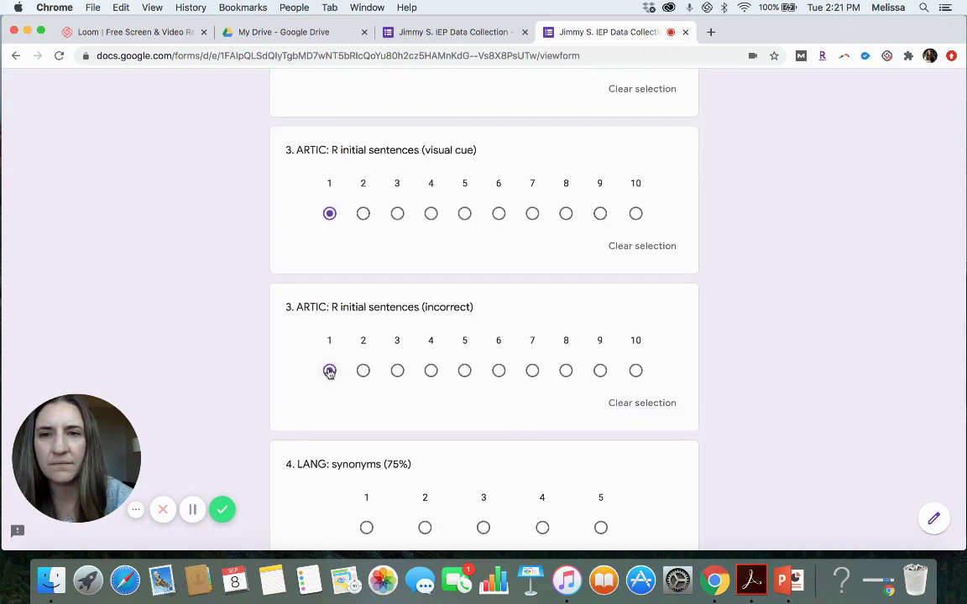
{"action": "scroll", "coordinate": [329, 372], "scroll_direction": "up", "scroll_amount": 5}
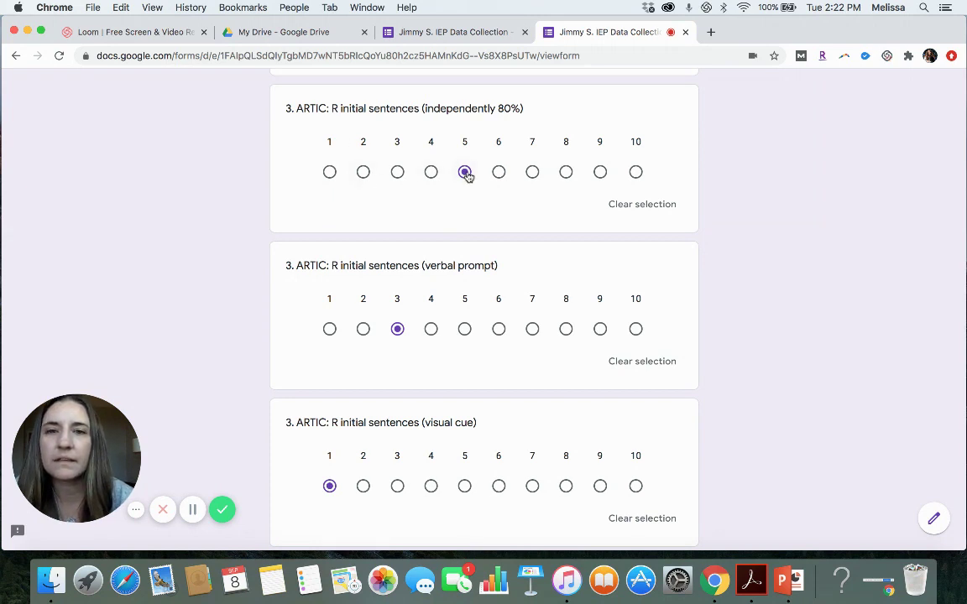
Step: Answer the synonyms item with 3, choose "greet 2 familiar peers given verbal prompt" for the social goal, and submit the response
{"action": "scroll", "coordinate": [467, 173], "scroll_direction": "down", "scroll_amount": 1}
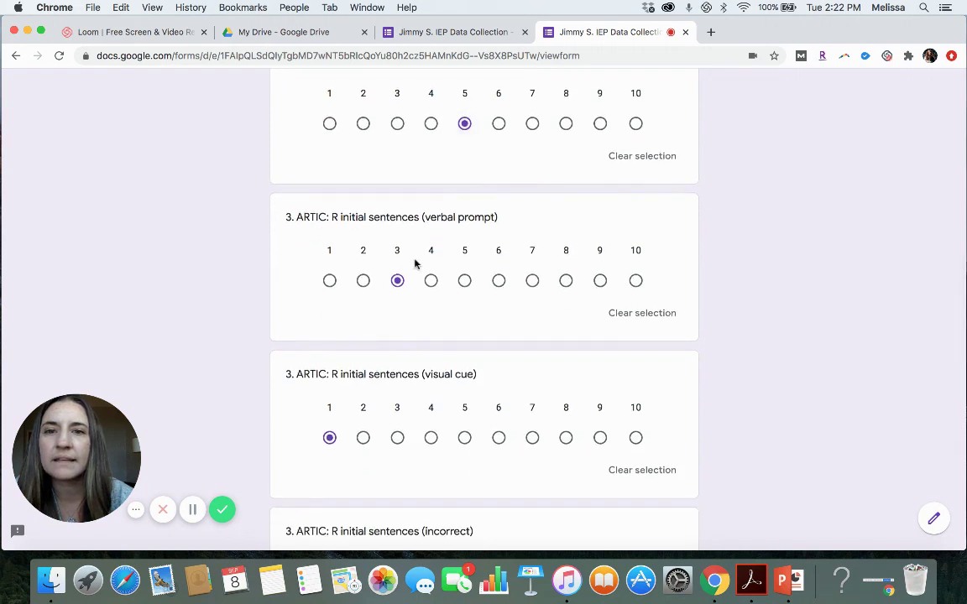
{"action": "scroll", "coordinate": [397, 283], "scroll_direction": "down", "scroll_amount": 3}
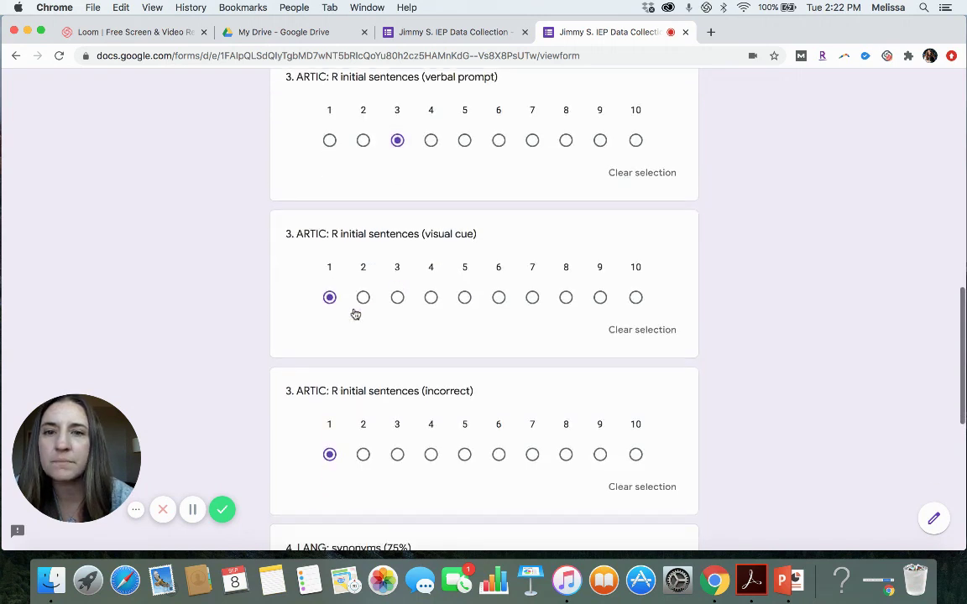
{"action": "scroll", "coordinate": [334, 313], "scroll_direction": "down", "scroll_amount": 3}
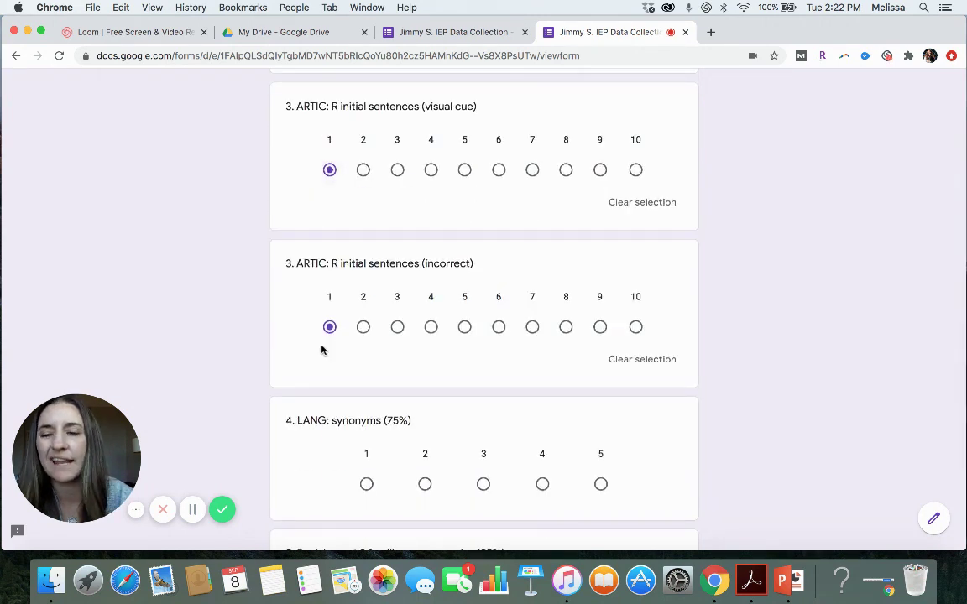
{"action": "scroll", "coordinate": [321, 350], "scroll_direction": "down", "scroll_amount": 6}
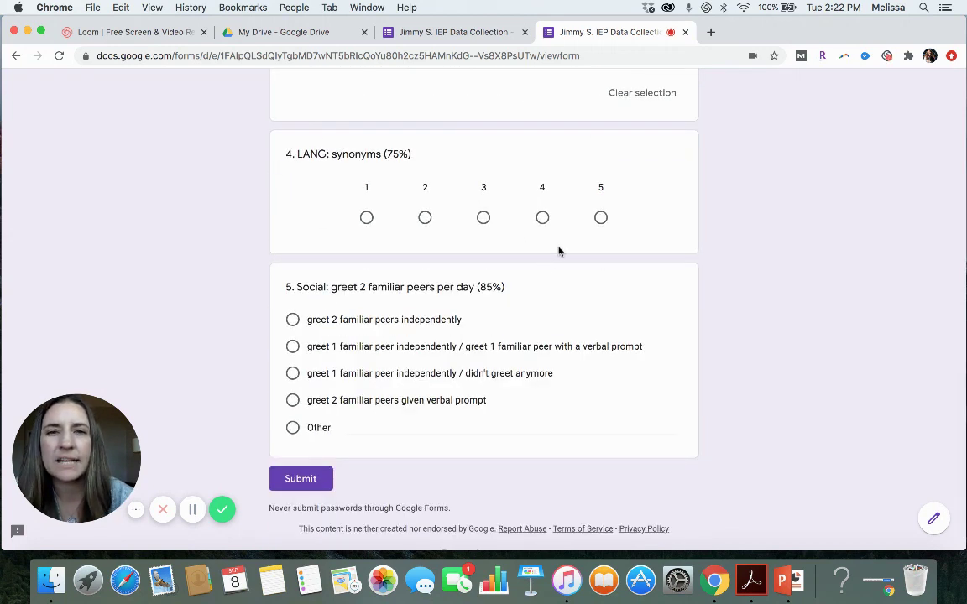
{"action": "left_click", "coordinate": [483, 217]}
{"action": "scroll", "coordinate": [553, 284], "scroll_direction": "down", "scroll_amount": 2}
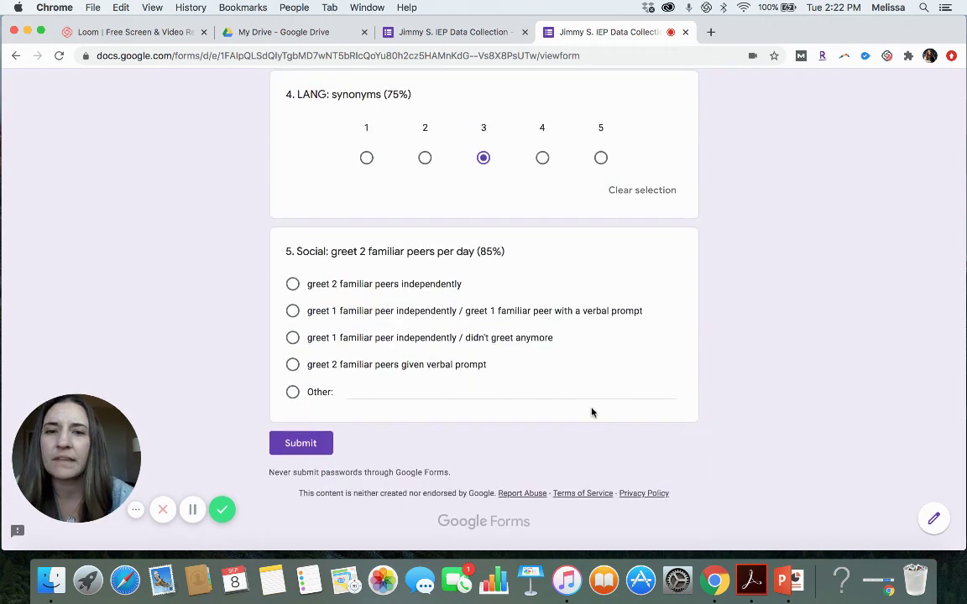
{"action": "left_click", "coordinate": [293, 365]}
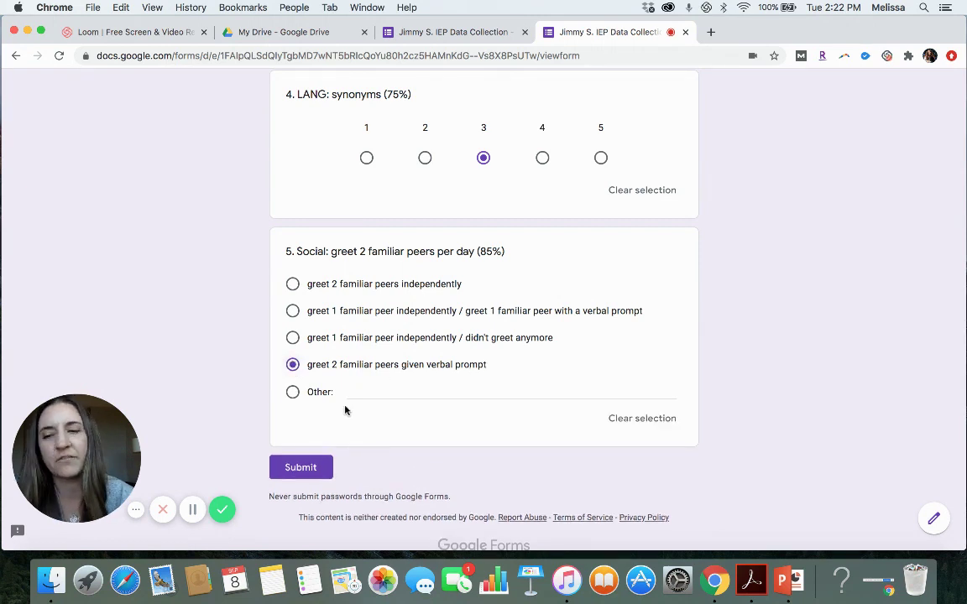
{"action": "left_click", "coordinate": [305, 470]}
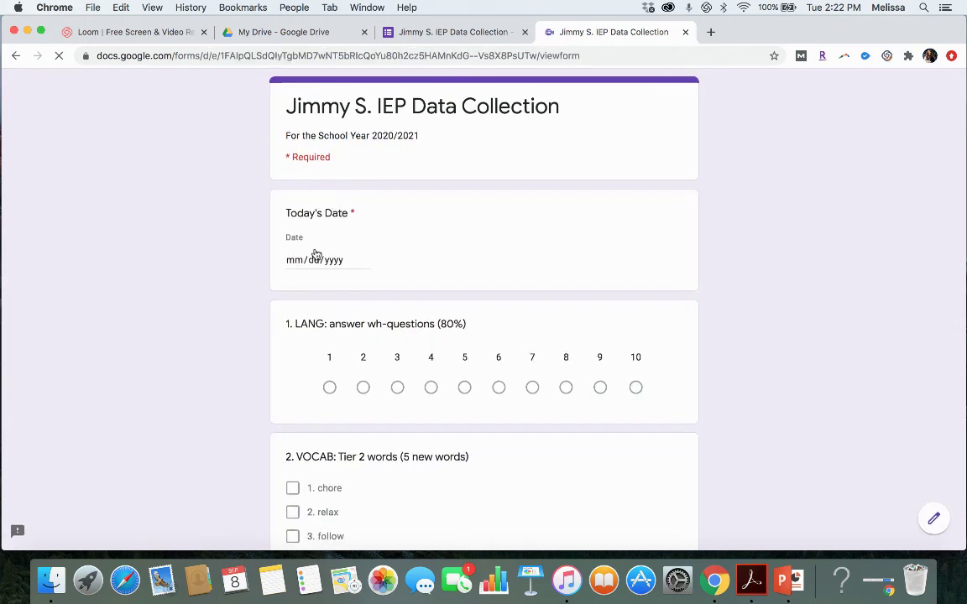
Step: In a new response, set Today's Date to 09/01/2020 and answer the wh-questions item with 8
{"action": "left_click", "coordinate": [312, 260]}
{"action": "left_click", "coordinate": [365, 260]}
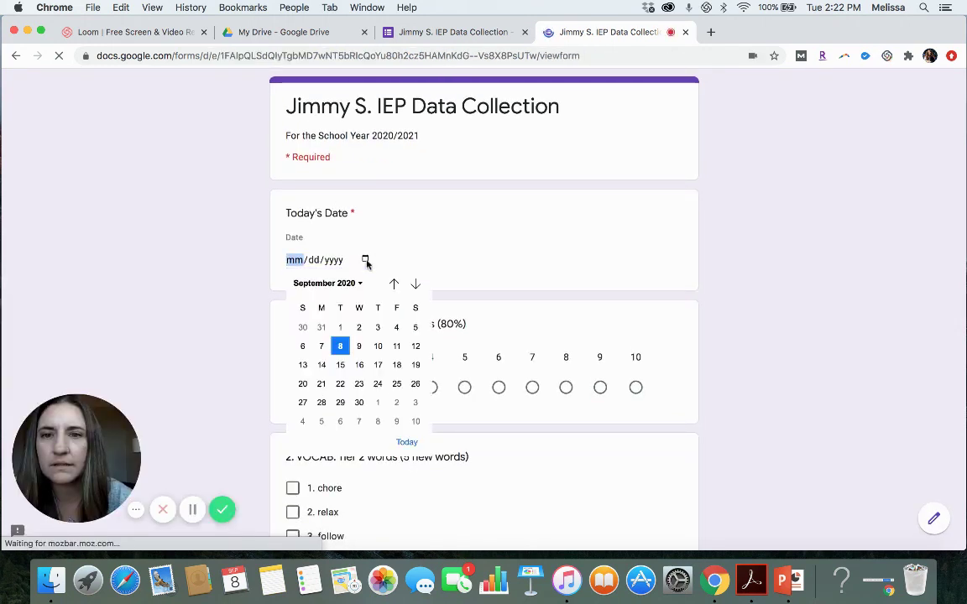
{"action": "left_click", "coordinate": [340, 327]}
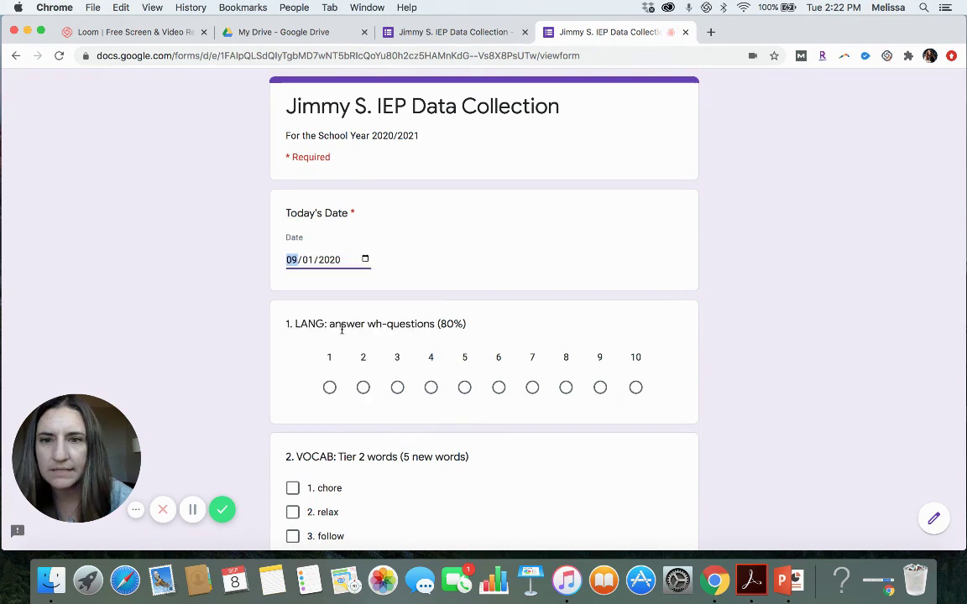
{"action": "scroll", "coordinate": [341, 328], "scroll_direction": "down", "scroll_amount": 4}
{"action": "scroll", "coordinate": [483, 252], "scroll_direction": "down", "scroll_amount": 1}
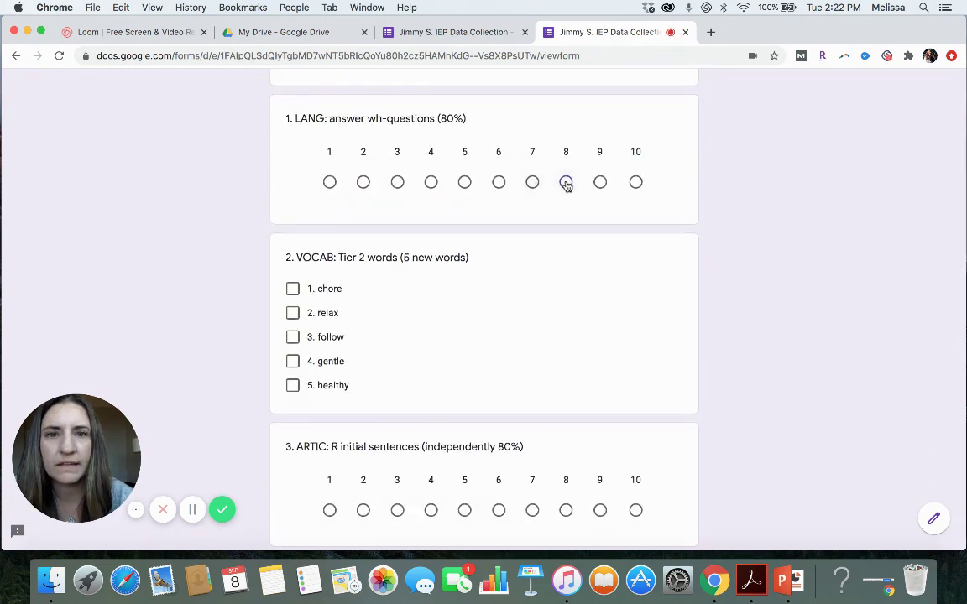
{"action": "left_click", "coordinate": [566, 182]}
Step: Check "2. relax", "4. gentle" and "5. healthy" in the Tier 2 vocabulary question
{"action": "scroll", "coordinate": [520, 359], "scroll_direction": "down", "scroll_amount": 3}
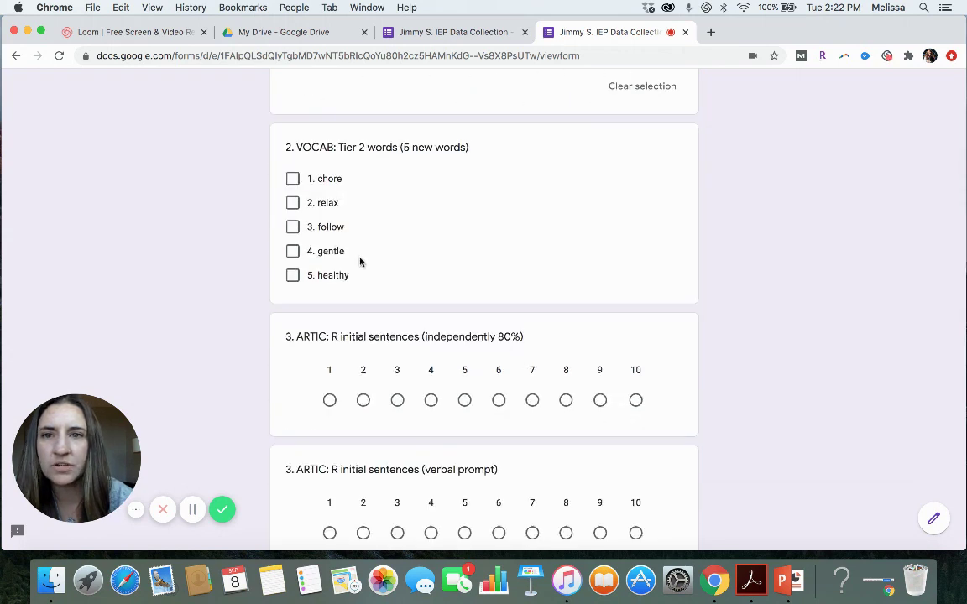
{"action": "left_click", "coordinate": [293, 203]}
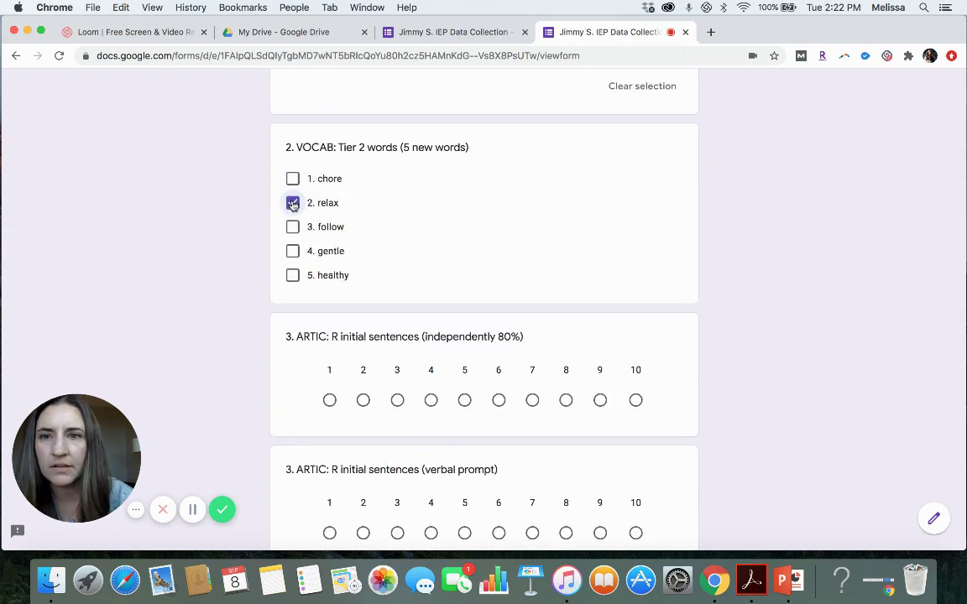
{"action": "left_click", "coordinate": [292, 251]}
{"action": "left_click", "coordinate": [292, 275]}
Step: Rate the R initial sentences items: 3 for independently, 3 for verbal prompt, 2 for visual cue and 2 for incorrect
{"action": "scroll", "coordinate": [417, 238], "scroll_direction": "down", "scroll_amount": 5}
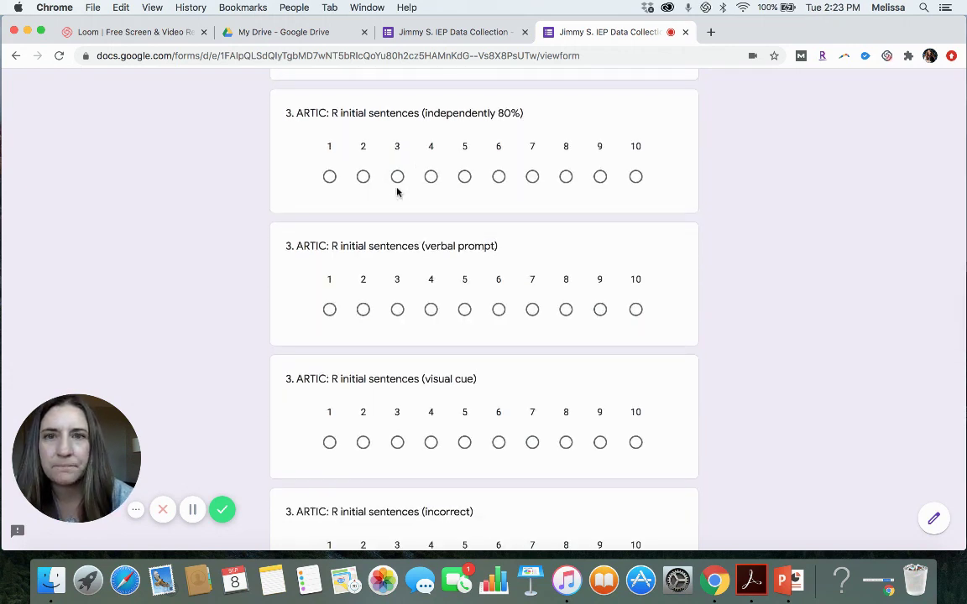
{"action": "left_click", "coordinate": [398, 178]}
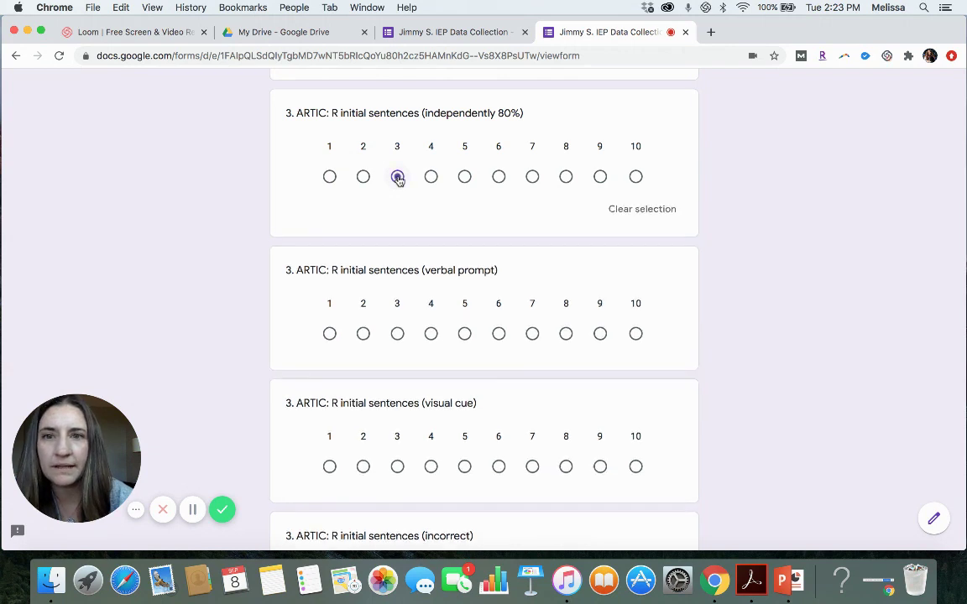
{"action": "scroll", "coordinate": [398, 179], "scroll_direction": "down", "scroll_amount": 2}
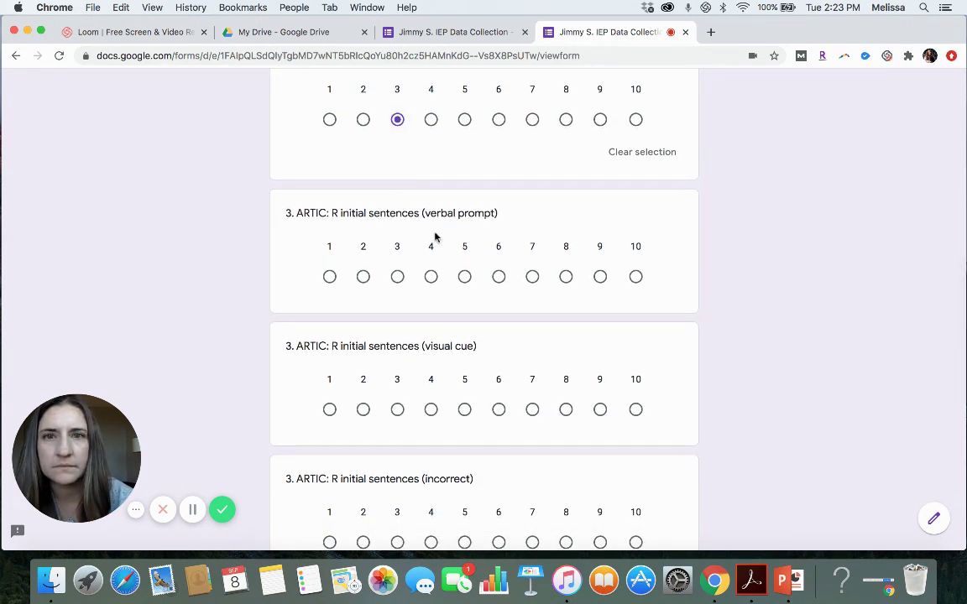
{"action": "left_click", "coordinate": [398, 278]}
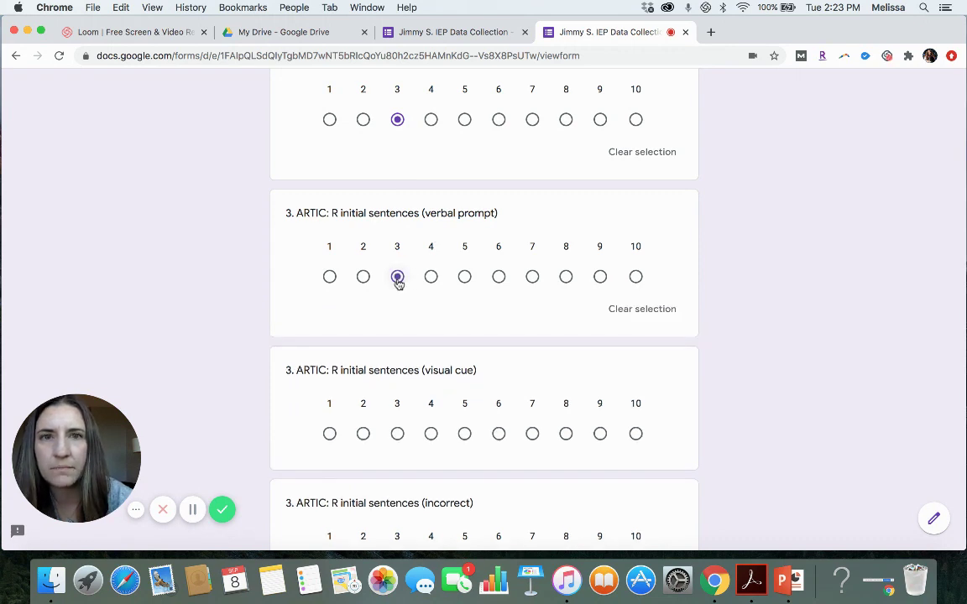
{"action": "scroll", "coordinate": [397, 283], "scroll_direction": "down", "scroll_amount": 4}
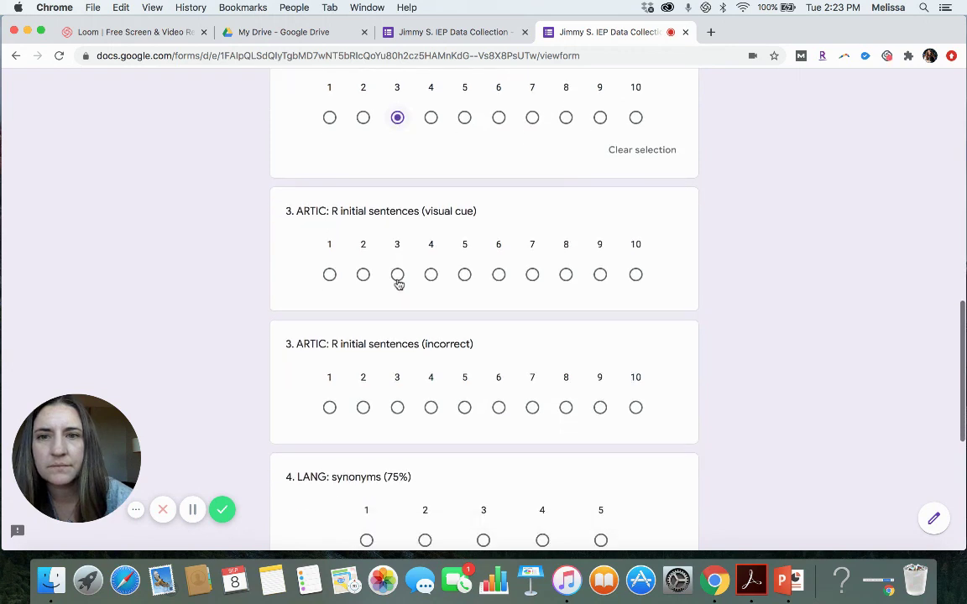
{"action": "left_click", "coordinate": [364, 277]}
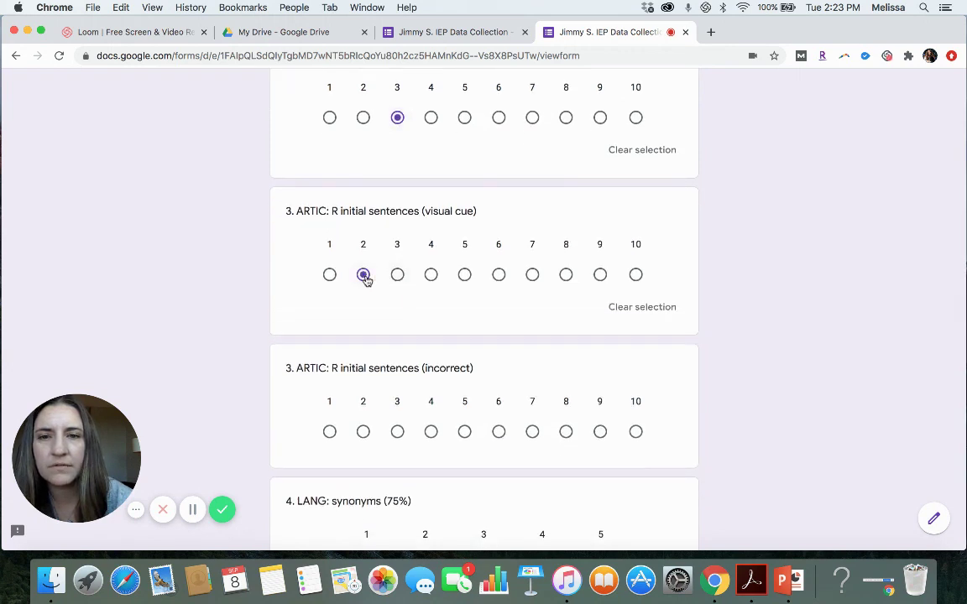
{"action": "scroll", "coordinate": [366, 278], "scroll_direction": "up", "scroll_amount": 5}
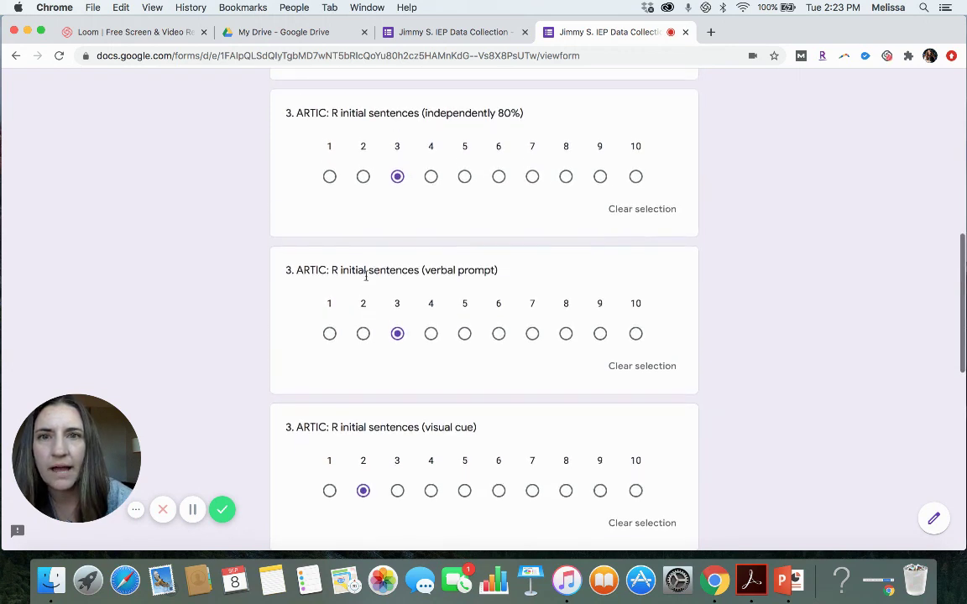
{"action": "scroll", "coordinate": [436, 171], "scroll_direction": "up", "scroll_amount": 3}
{"action": "scroll", "coordinate": [437, 171], "scroll_direction": "down", "scroll_amount": 6}
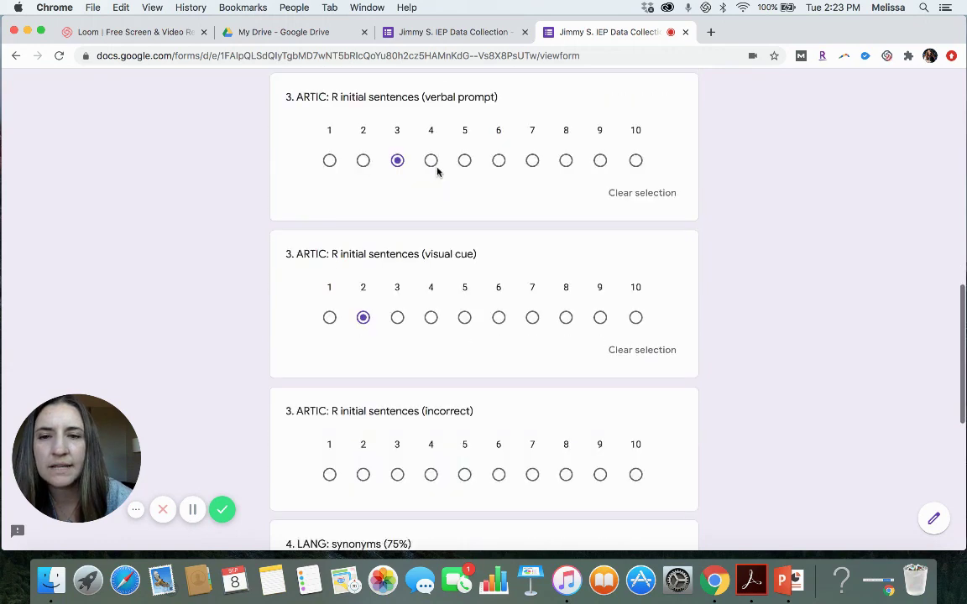
{"action": "scroll", "coordinate": [393, 309], "scroll_direction": "down", "scroll_amount": 4}
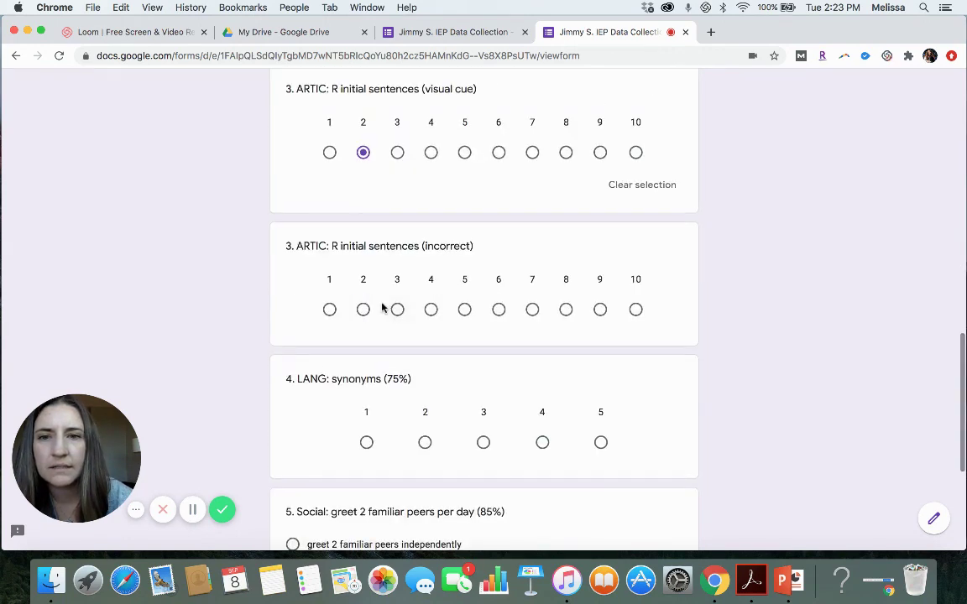
{"action": "scroll", "coordinate": [380, 306], "scroll_direction": "down", "scroll_amount": 2}
{"action": "left_click", "coordinate": [363, 240]}
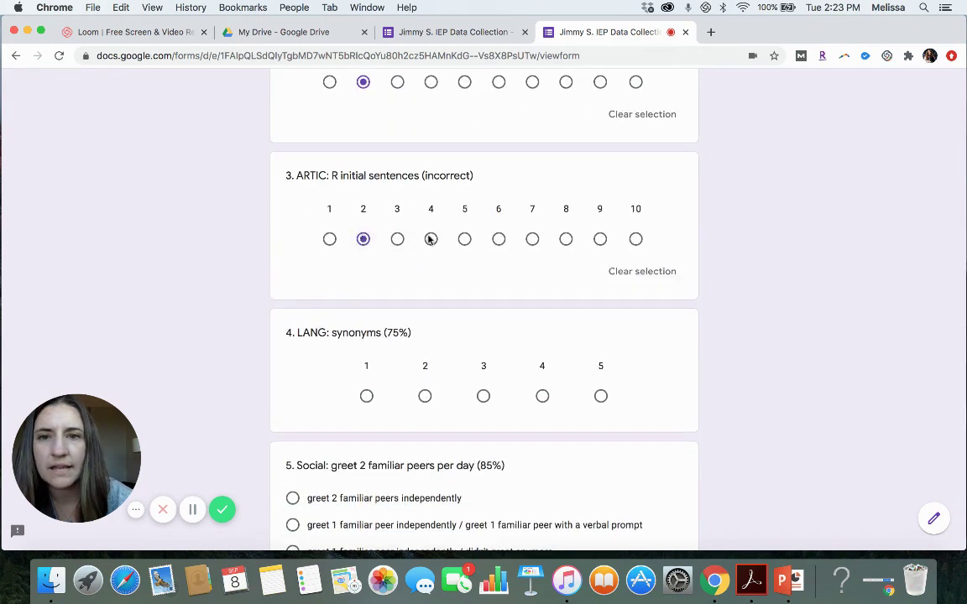
Step: Answer synonyms with 4, choose "greet 1 familiar peer independently / greet 1 familiar peer with a verbal prompt" for the social goal, and submit the response
{"action": "scroll", "coordinate": [452, 242], "scroll_direction": "down", "scroll_amount": 4}
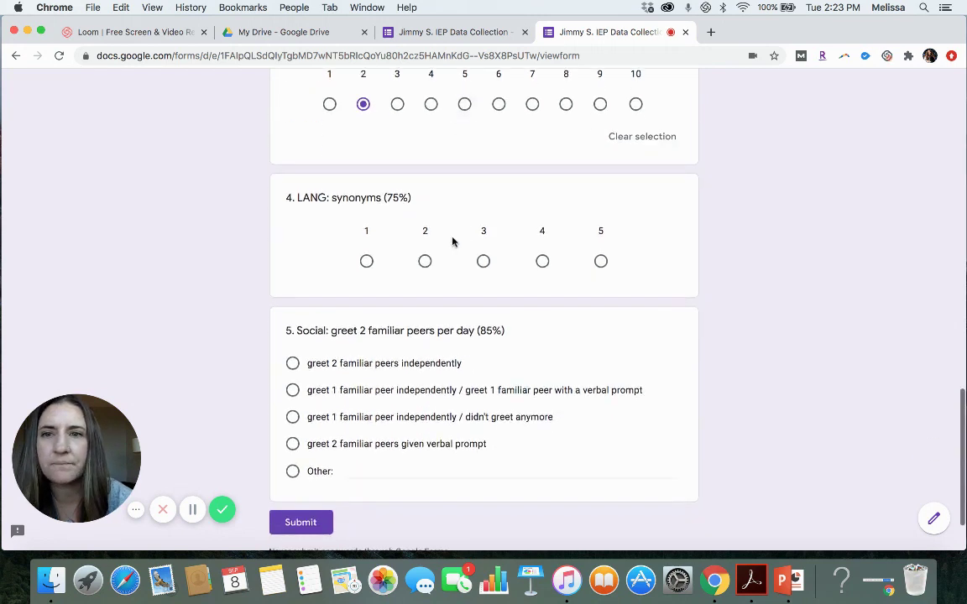
{"action": "scroll", "coordinate": [452, 241], "scroll_direction": "down", "scroll_amount": 2}
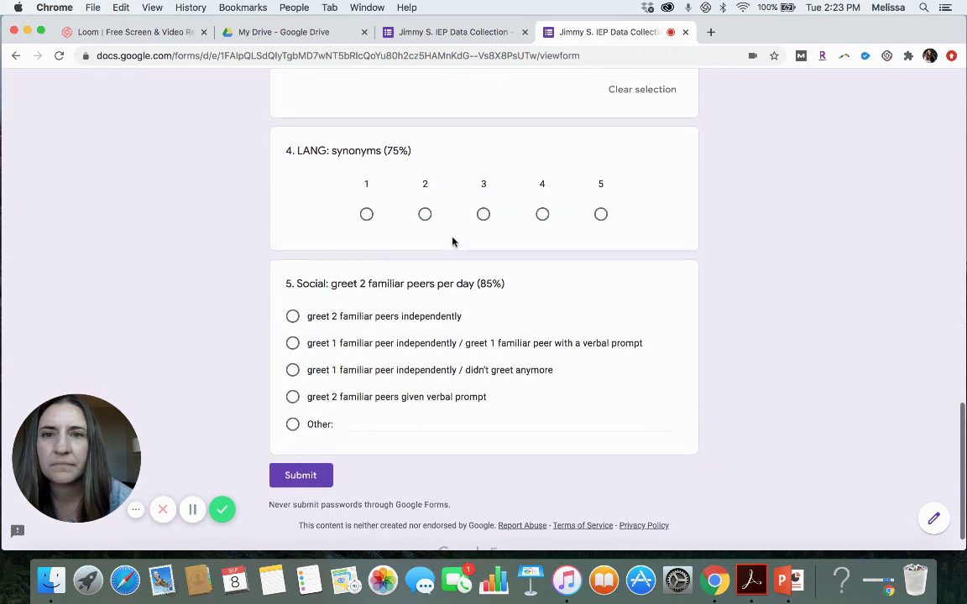
{"action": "left_click", "coordinate": [543, 213]}
{"action": "scroll", "coordinate": [545, 218], "scroll_direction": "down", "scroll_amount": 2}
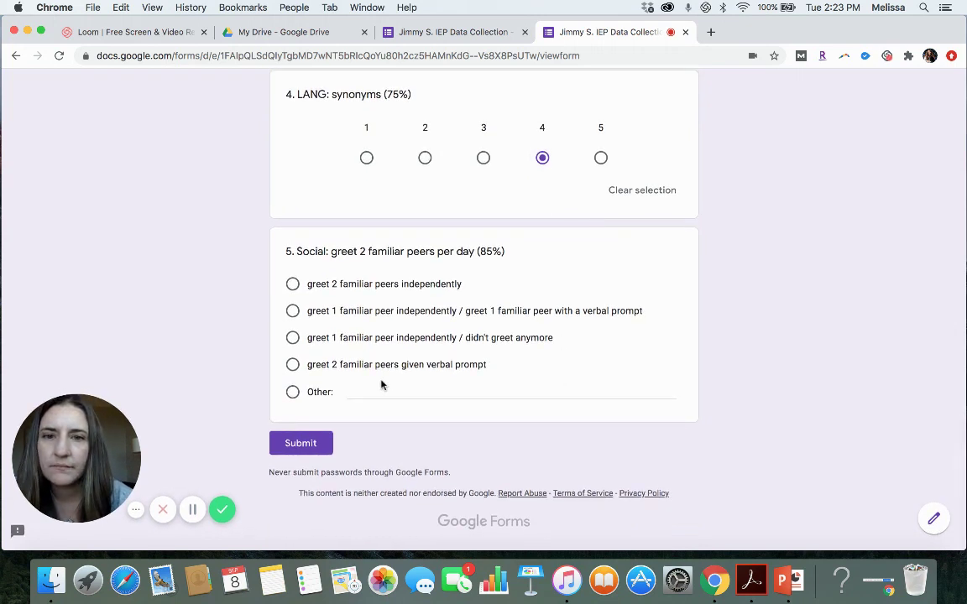
{"action": "left_click", "coordinate": [292, 310]}
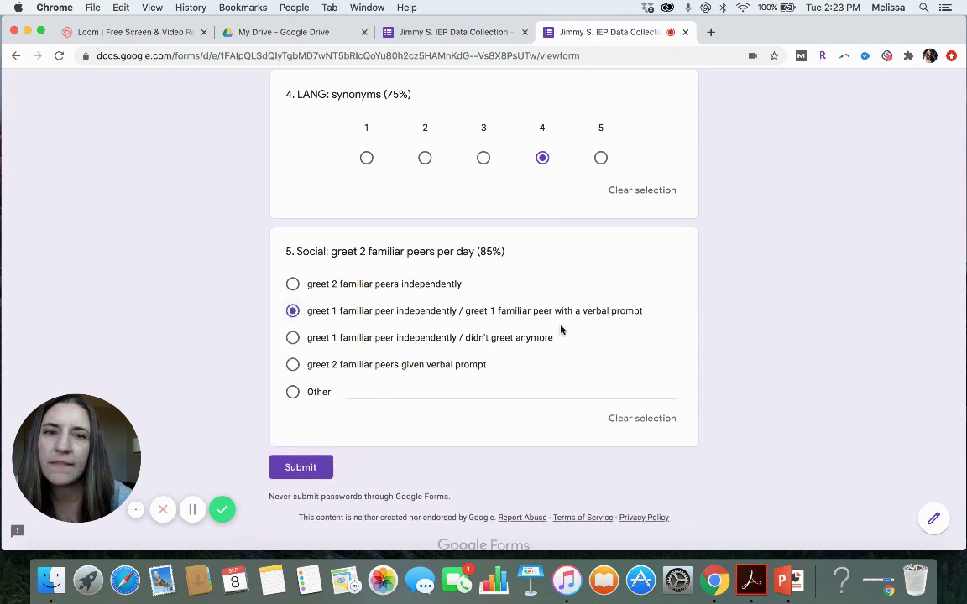
{"action": "left_click", "coordinate": [314, 466]}
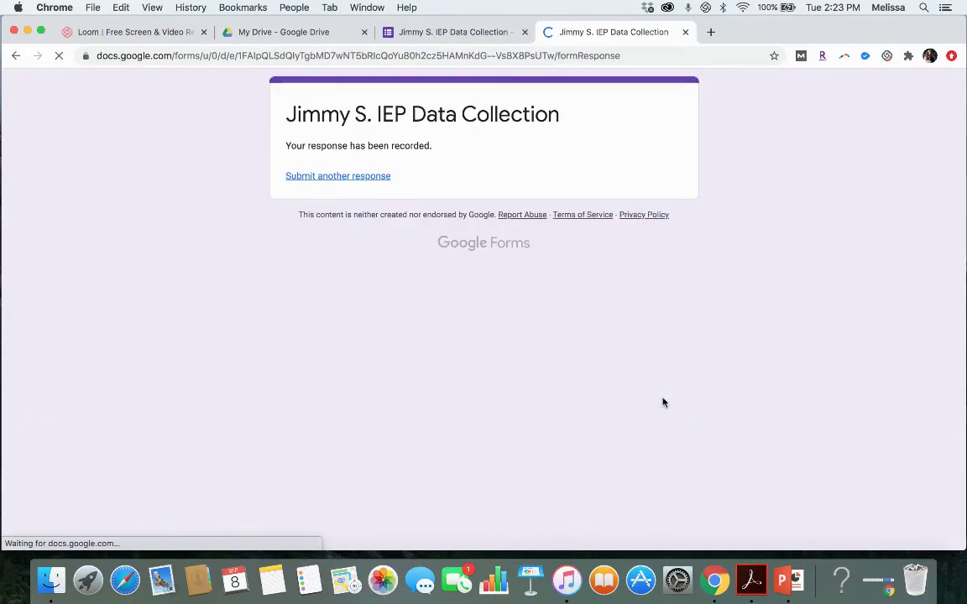
Step: Start another response to the form and set its Today's Date answer to 09/02/2020
{"action": "left_click", "coordinate": [344, 177]}
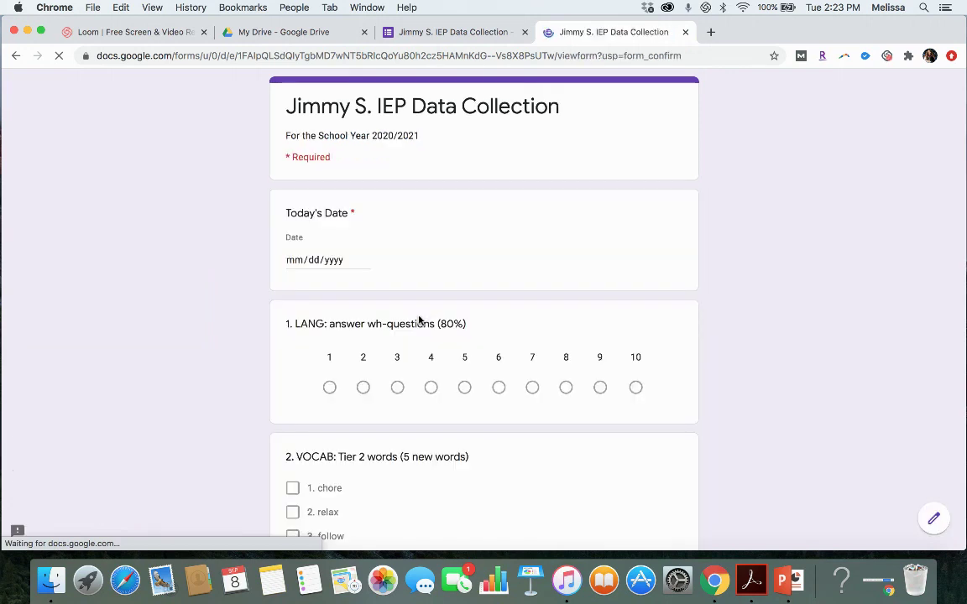
{"action": "left_click", "coordinate": [365, 259]}
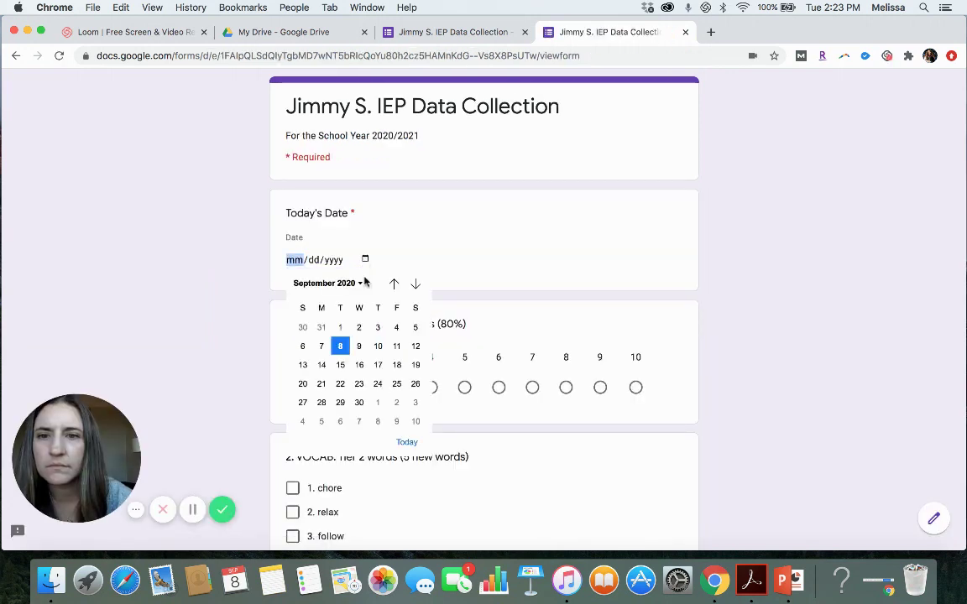
{"action": "left_click", "coordinate": [359, 328]}
Step: Rate the R initial sentences items: 4 for independently, 2 for verbal prompt, 3 for visual cue and 1 for incorrect
{"action": "scroll", "coordinate": [359, 327], "scroll_direction": "down", "scroll_amount": 5}
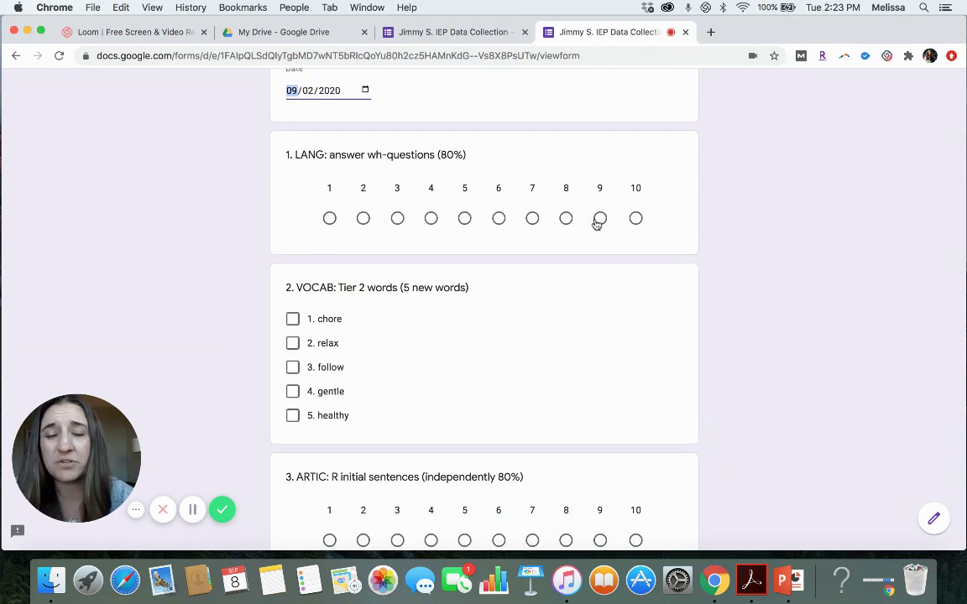
{"action": "scroll", "coordinate": [596, 224], "scroll_direction": "down", "scroll_amount": 4}
{"action": "scroll", "coordinate": [596, 224], "scroll_direction": "down", "scroll_amount": 2}
{"action": "scroll", "coordinate": [437, 136], "scroll_direction": "down", "scroll_amount": 5}
{"action": "scroll", "coordinate": [436, 136], "scroll_direction": "up", "scroll_amount": 1}
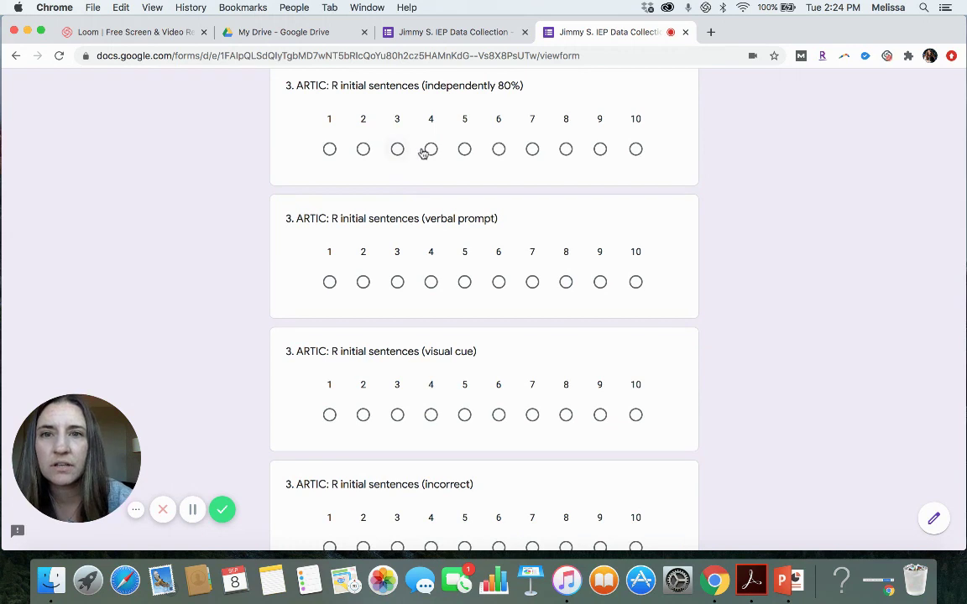
{"action": "left_click", "coordinate": [431, 149]}
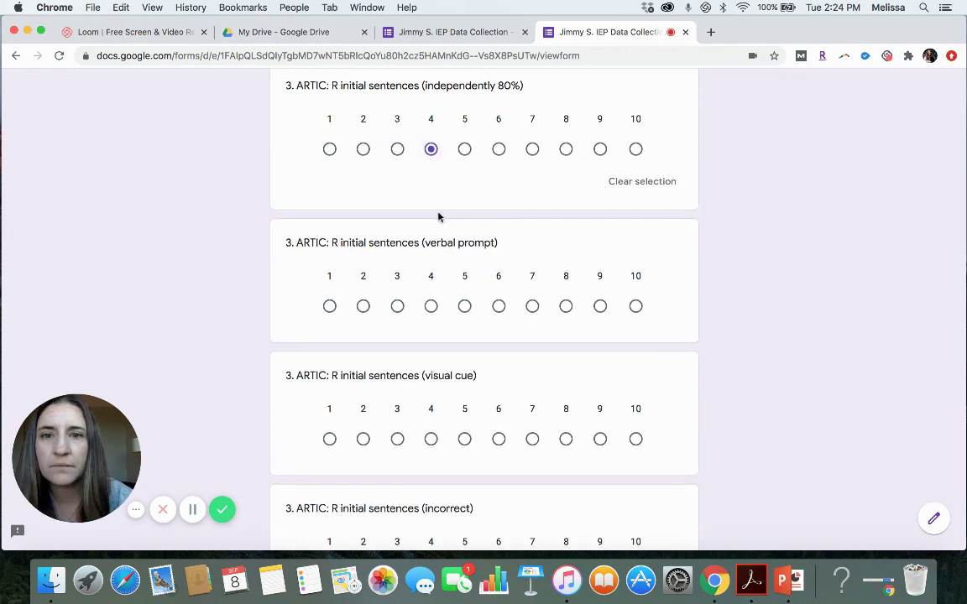
{"action": "left_click", "coordinate": [364, 306]}
{"action": "scroll", "coordinate": [364, 307], "scroll_direction": "down", "scroll_amount": 3}
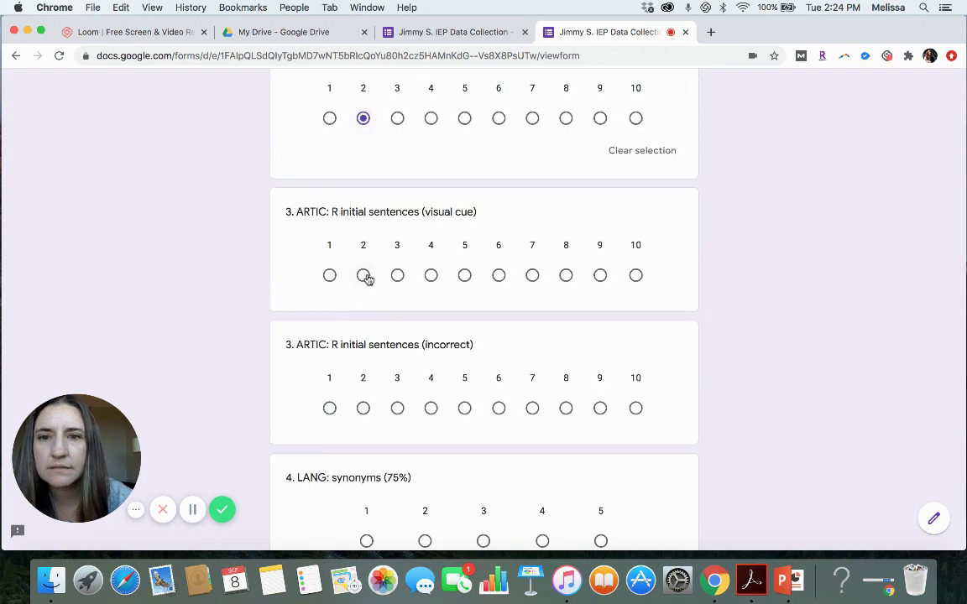
{"action": "left_click", "coordinate": [397, 276]}
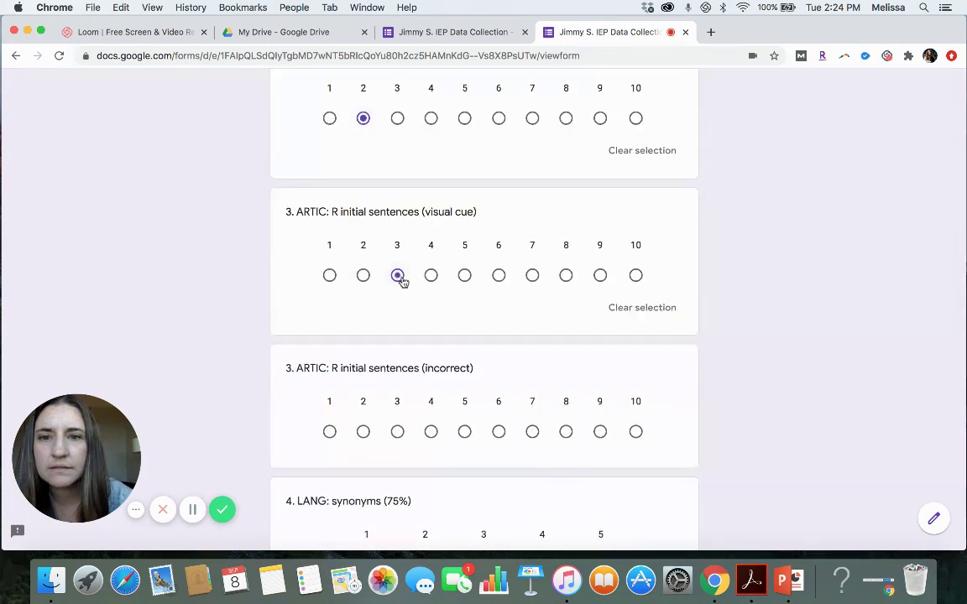
{"action": "left_click", "coordinate": [329, 433]}
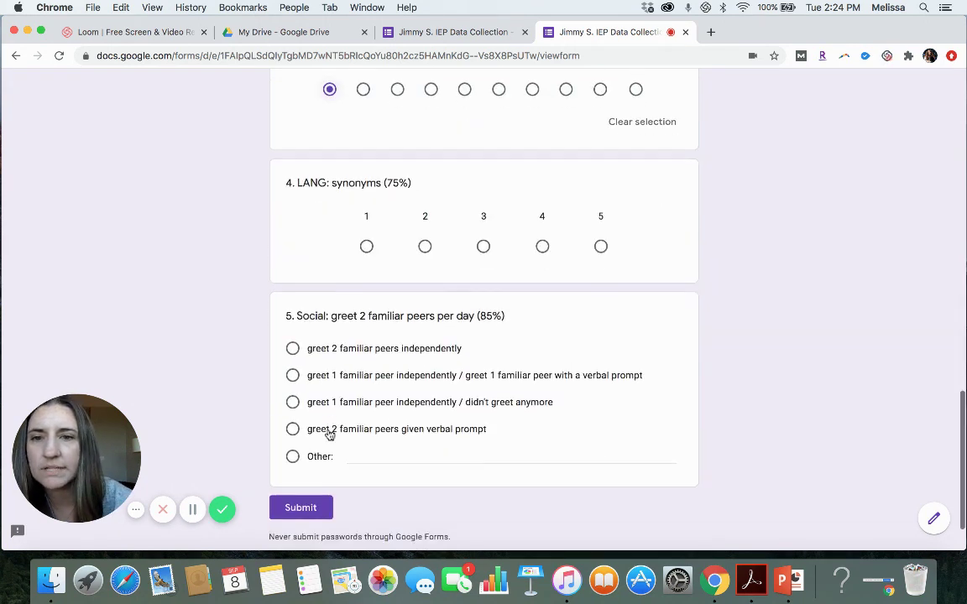
Step: Answer synonyms with 5, enter "refused given 2 verbal prompts" as the Other answer for the social goal, and submit the response
{"action": "left_click", "coordinate": [601, 246]}
{"action": "scroll", "coordinate": [600, 248], "scroll_direction": "down", "scroll_amount": 3}
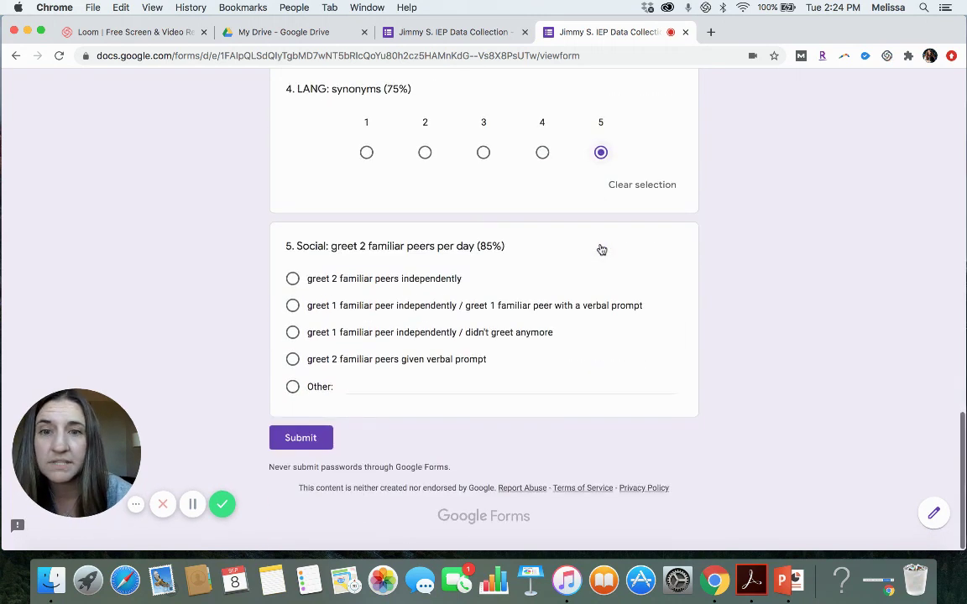
{"action": "left_click", "coordinate": [292, 392]}
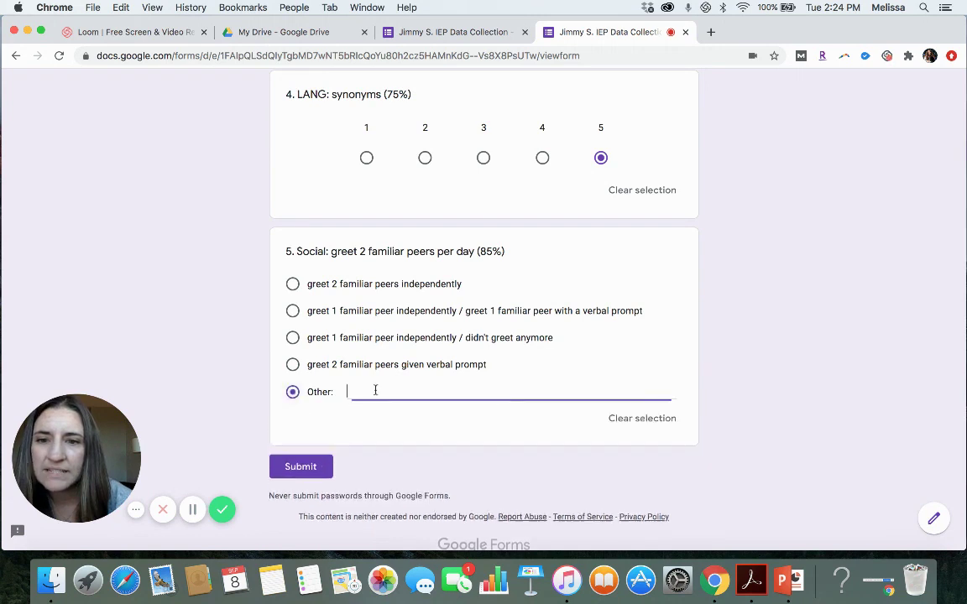
{"action": "type", "text": "refused"}
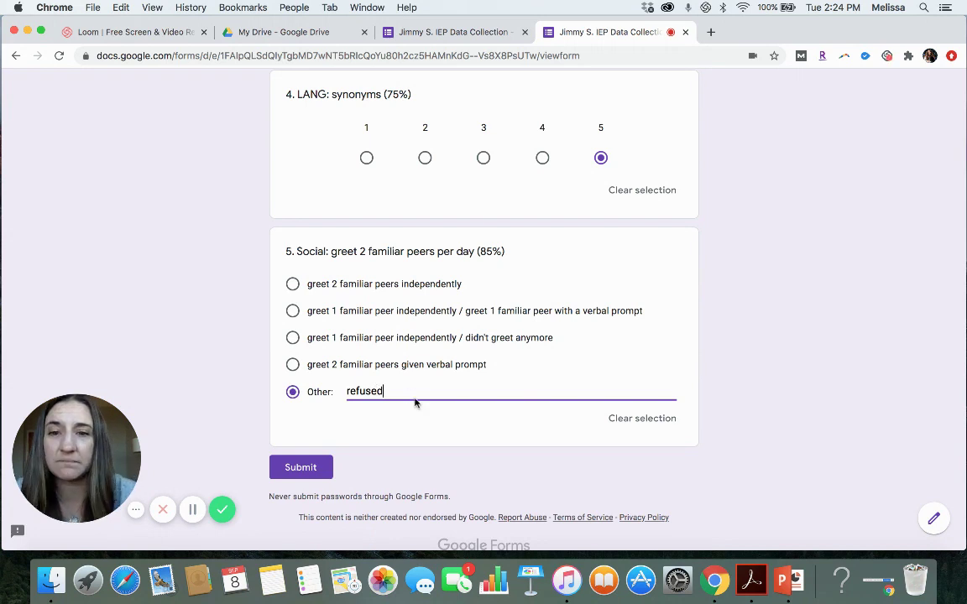
{"action": "type", "text": " given "}
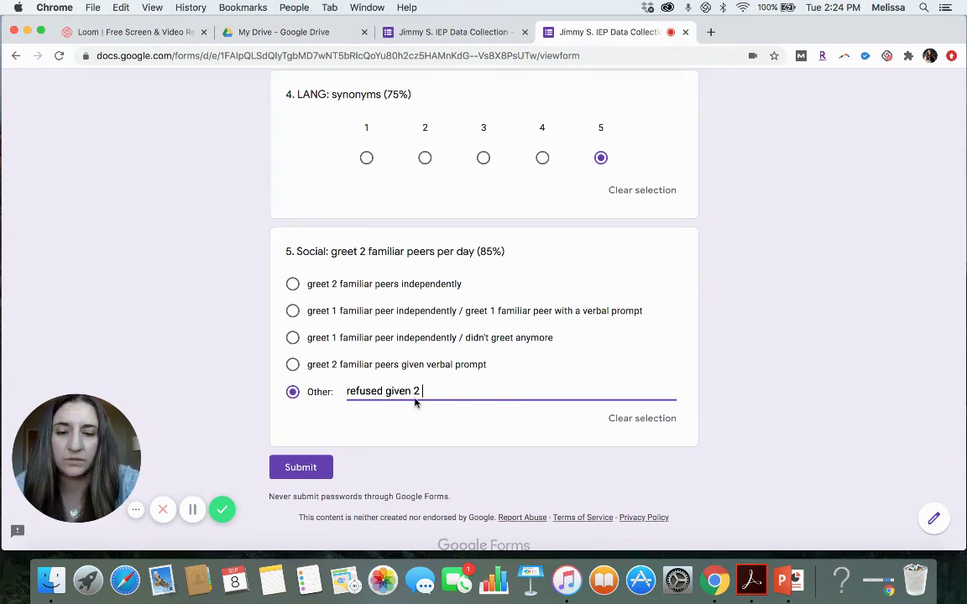
{"action": "type", "text": "2 verbal prompts"}
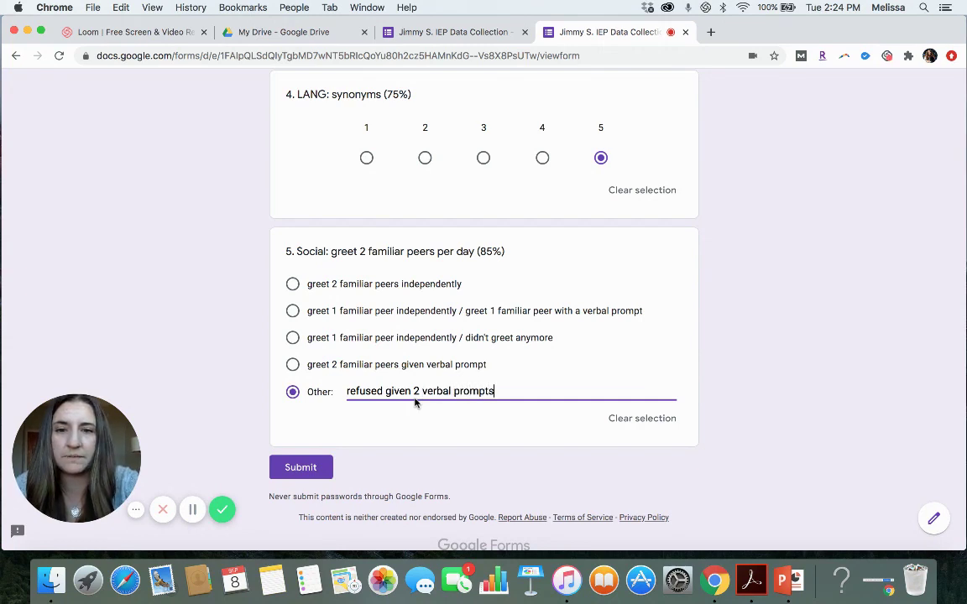
{"action": "left_click", "coordinate": [312, 468]}
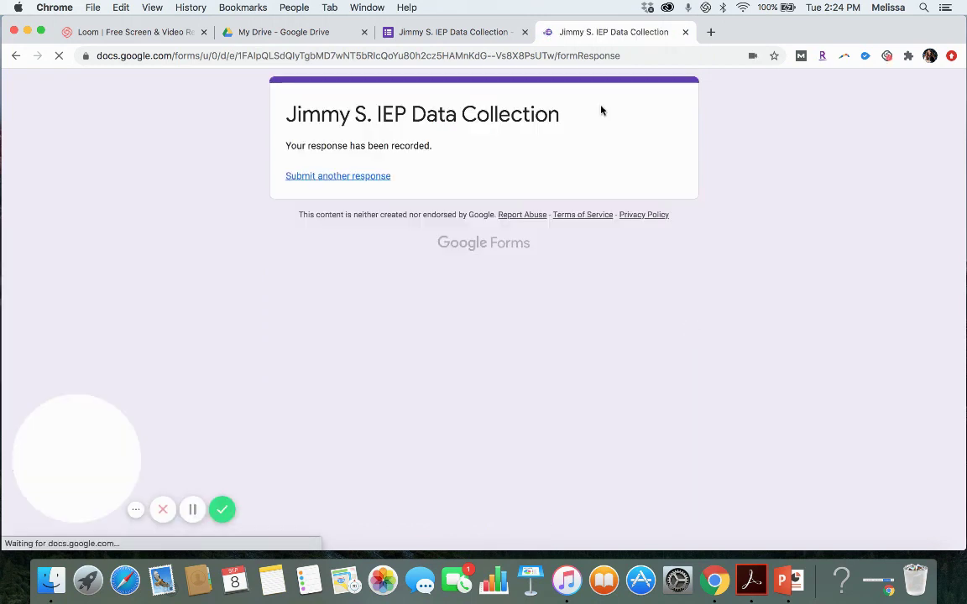
Step: Return to the form editor, close the Send form dialog and open the summary of collected responses
{"action": "left_click", "coordinate": [462, 34]}
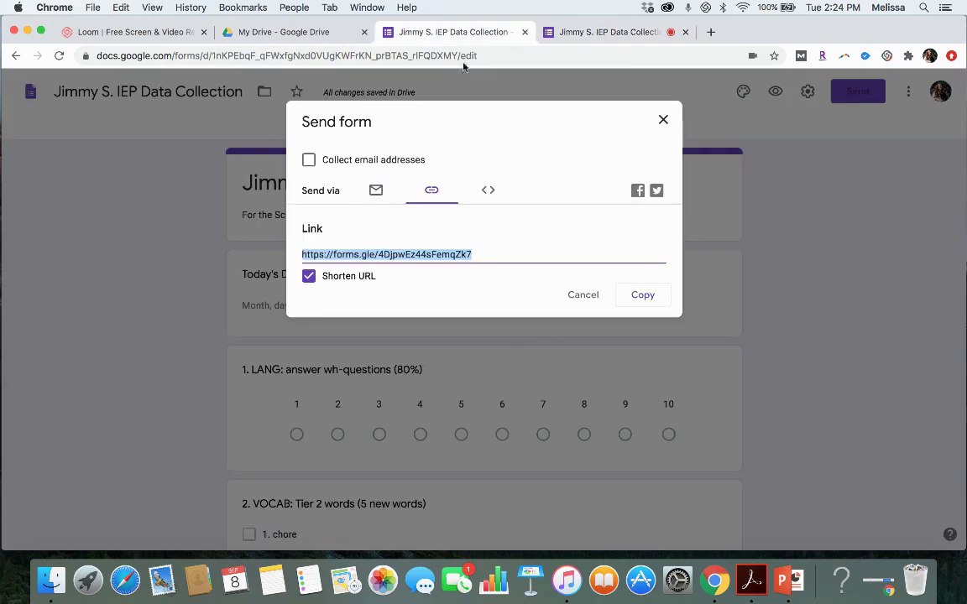
{"action": "left_click", "coordinate": [663, 123]}
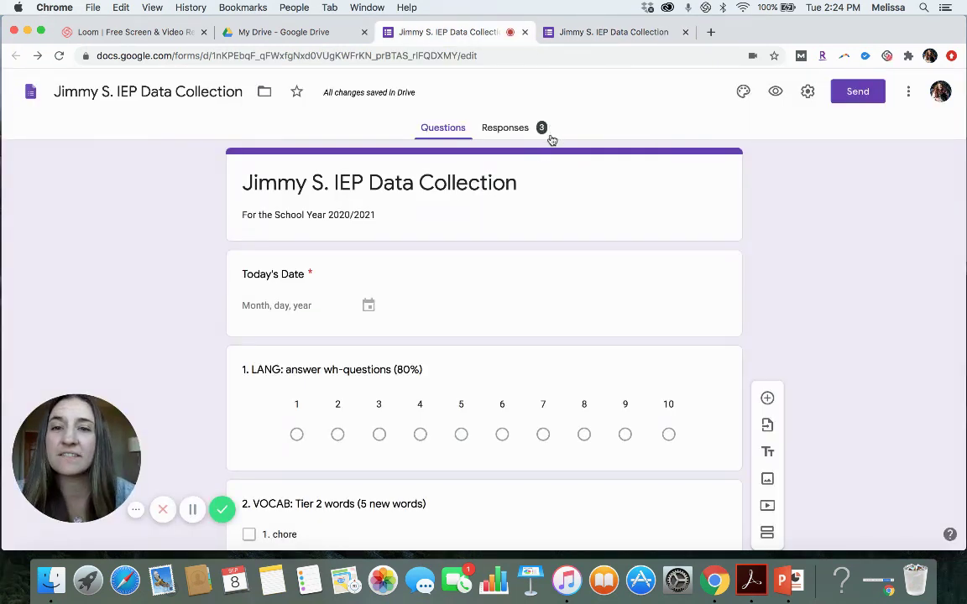
{"action": "left_click", "coordinate": [507, 128]}
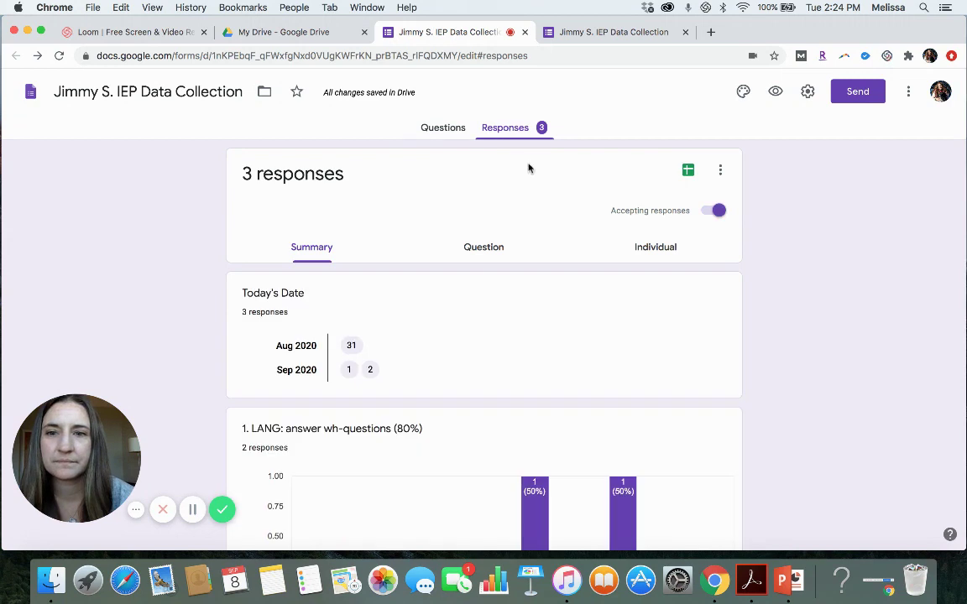
Step: Review the response summary for Today's Date, the wh-questions scores and the Tier 2 vocabulary words
{"action": "scroll", "coordinate": [559, 355], "scroll_direction": "down", "scroll_amount": 2}
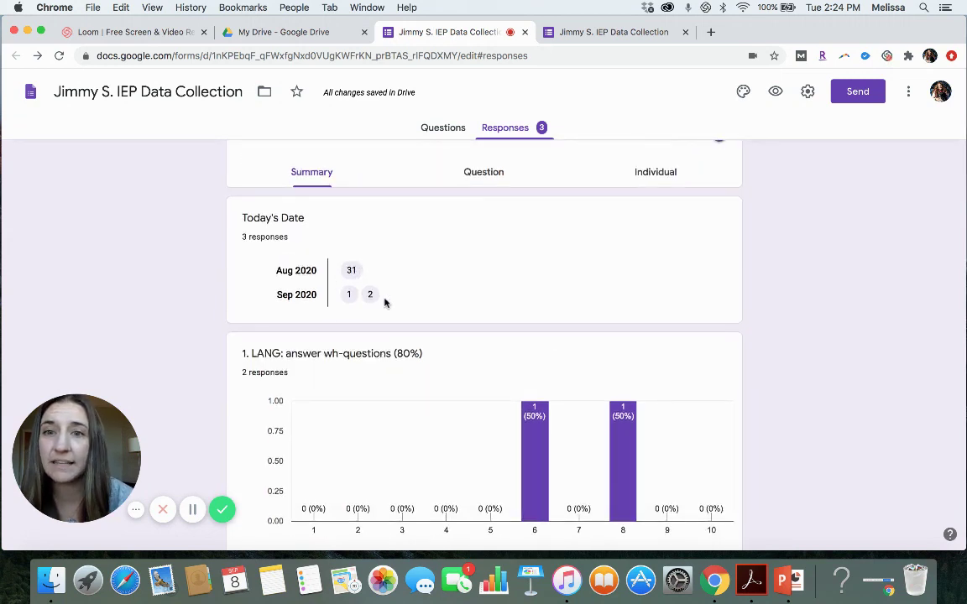
{"action": "scroll", "coordinate": [384, 303], "scroll_direction": "down", "scroll_amount": 5}
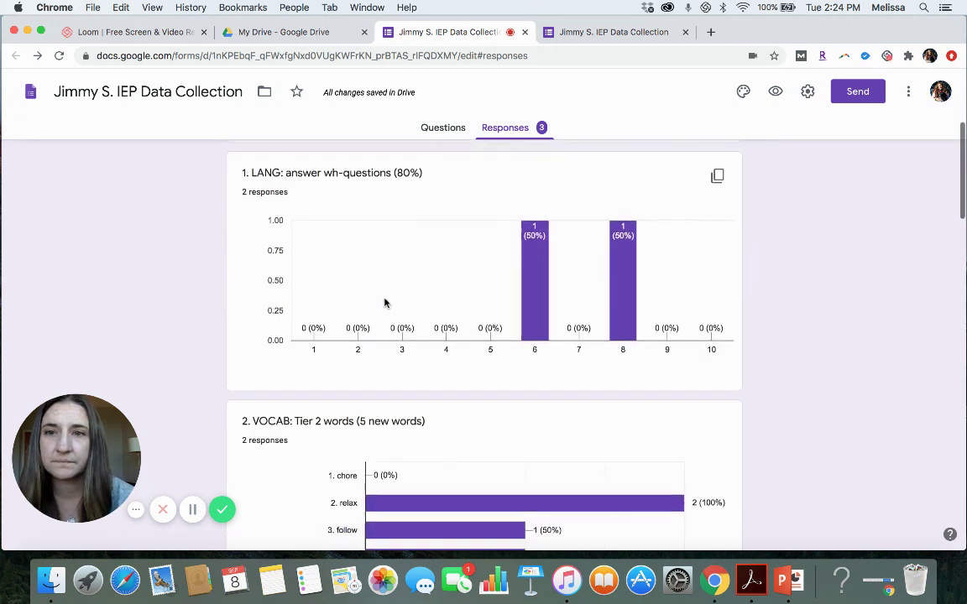
{"action": "scroll", "coordinate": [386, 252], "scroll_direction": "down", "scroll_amount": 1}
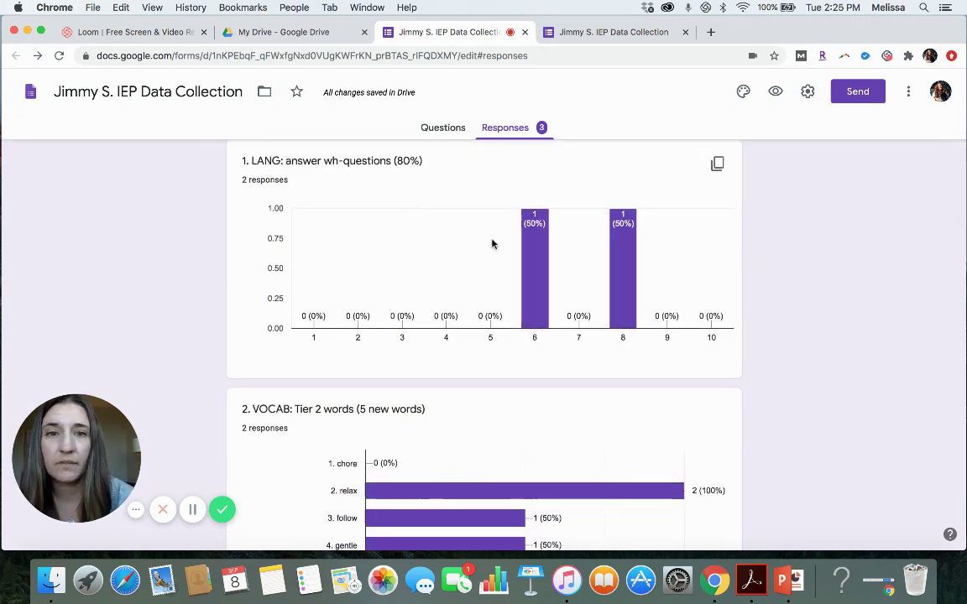
{"action": "mouse_move", "coordinate": [541, 270]}
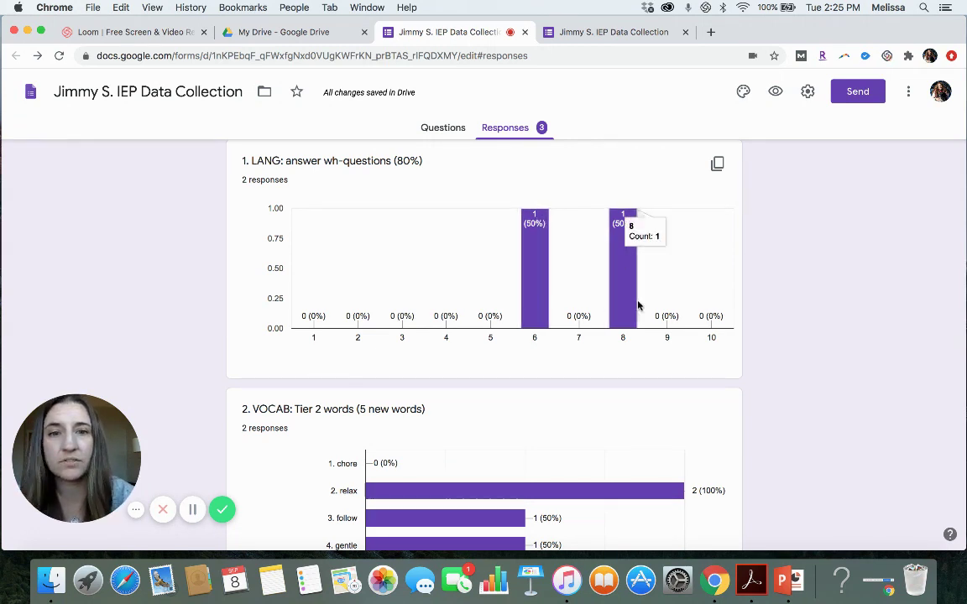
{"action": "scroll", "coordinate": [542, 351], "scroll_direction": "down", "scroll_amount": 1}
{"action": "scroll", "coordinate": [635, 337], "scroll_direction": "down", "scroll_amount": 5}
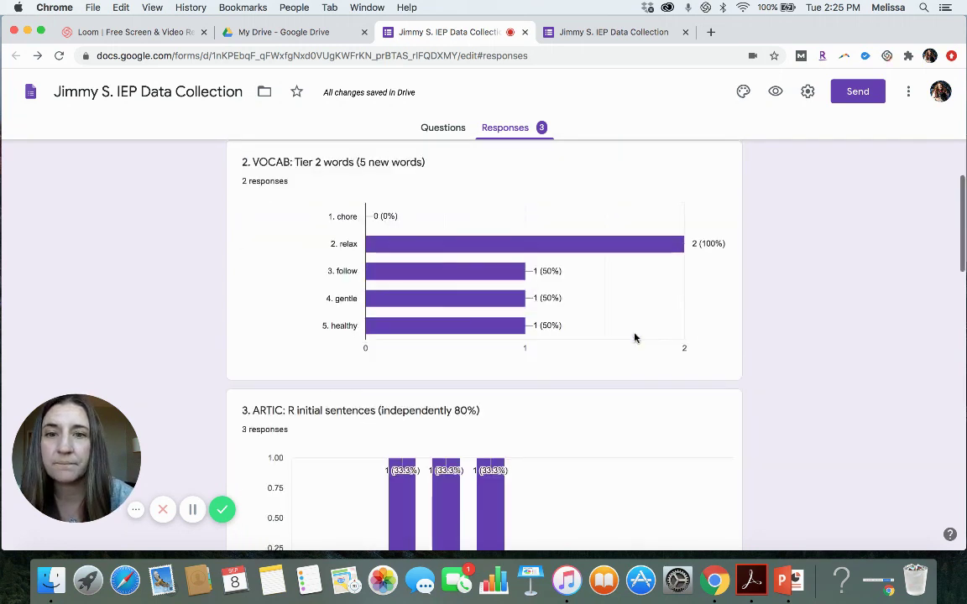
{"action": "mouse_move", "coordinate": [481, 246]}
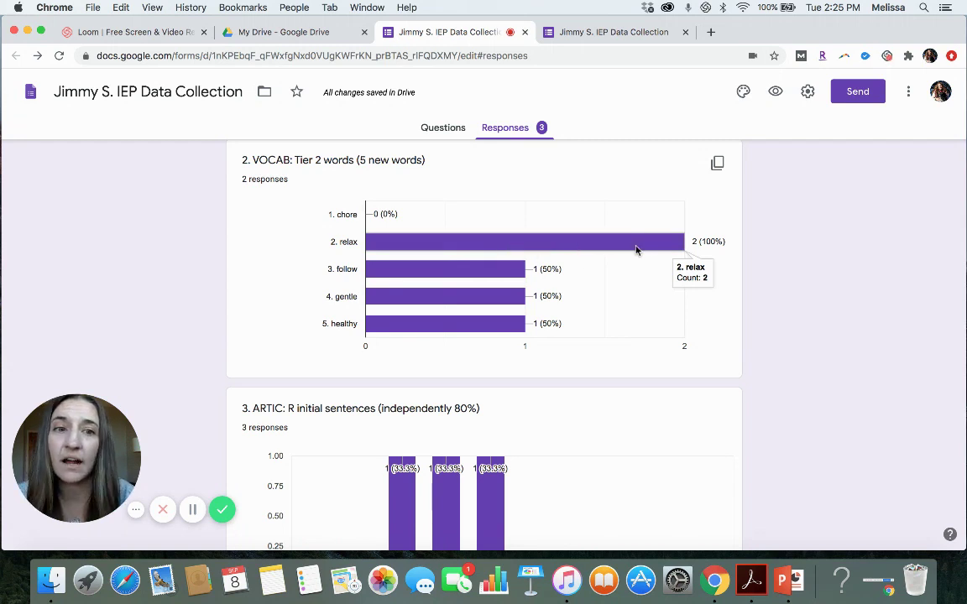
{"action": "scroll", "coordinate": [636, 249], "scroll_direction": "down", "scroll_amount": 2}
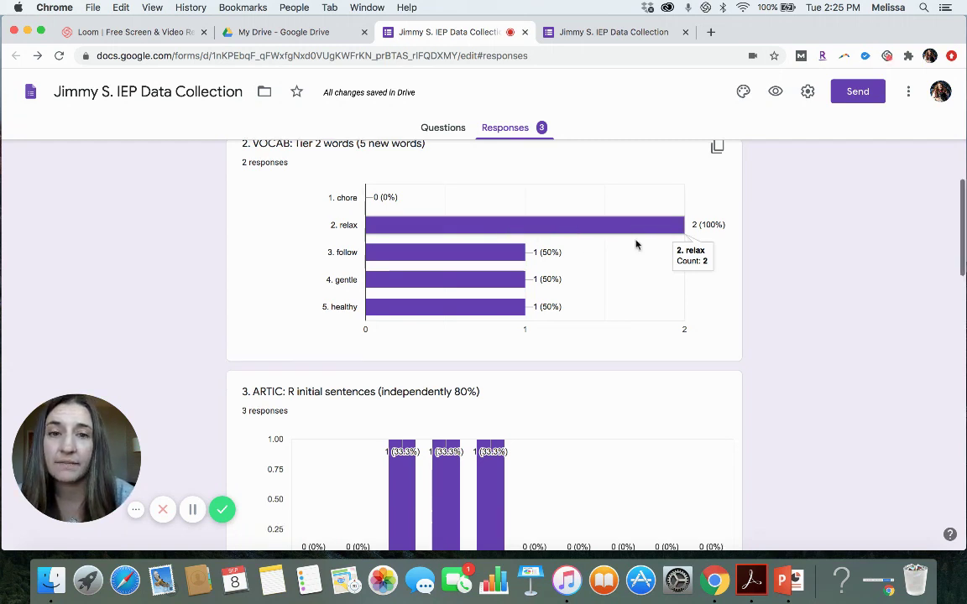
{"action": "scroll", "coordinate": [487, 205], "scroll_direction": "up", "scroll_amount": 2}
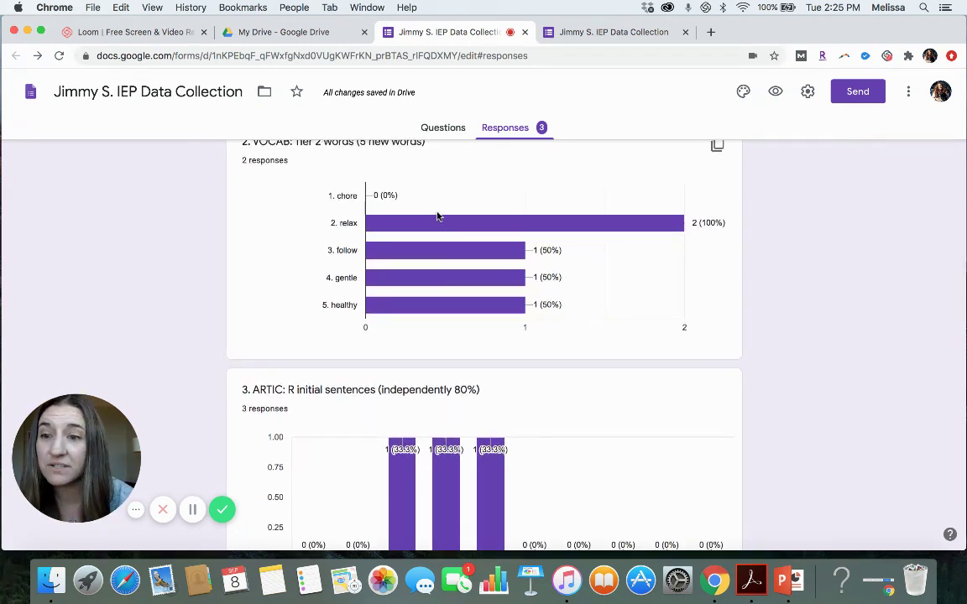
Step: Examine the R initial sentences charts for the independent, verbal prompt, visual cue and incorrect ratings
{"action": "scroll", "coordinate": [436, 217], "scroll_direction": "down", "scroll_amount": 5}
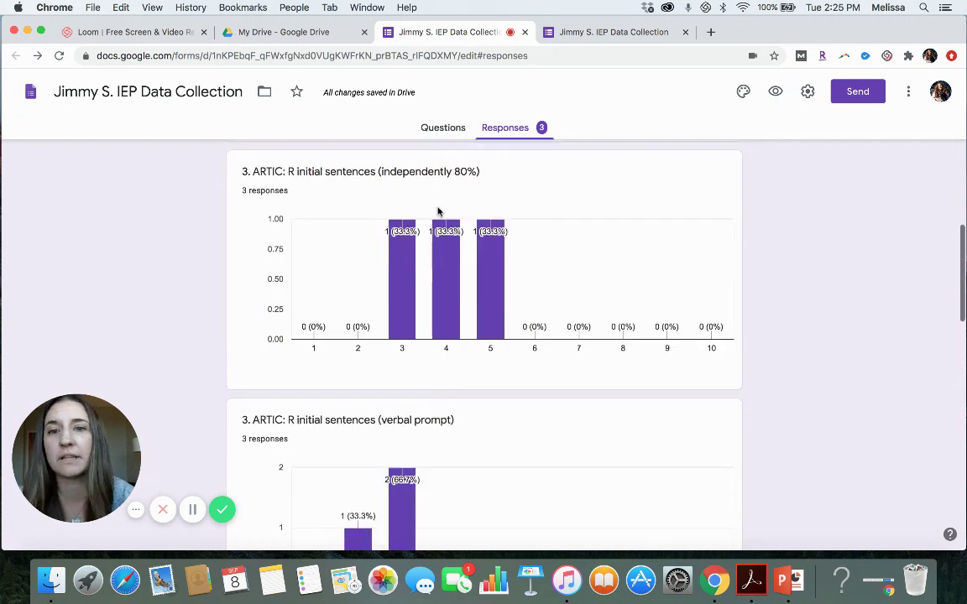
{"action": "scroll", "coordinate": [437, 212], "scroll_direction": "down", "scroll_amount": 1}
{"action": "scroll", "coordinate": [411, 356], "scroll_direction": "up", "scroll_amount": 1}
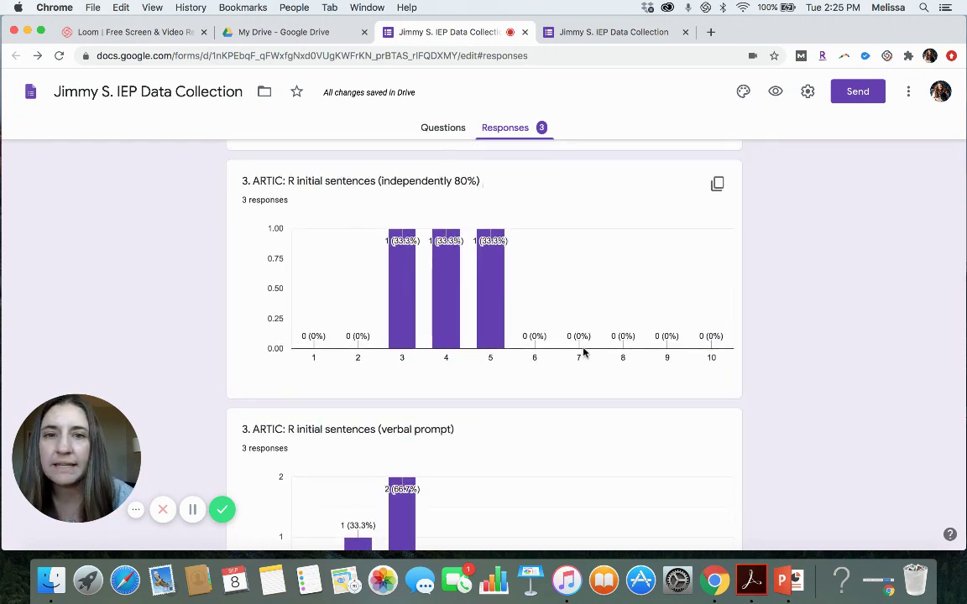
{"action": "scroll", "coordinate": [551, 291], "scroll_direction": "down", "scroll_amount": 3}
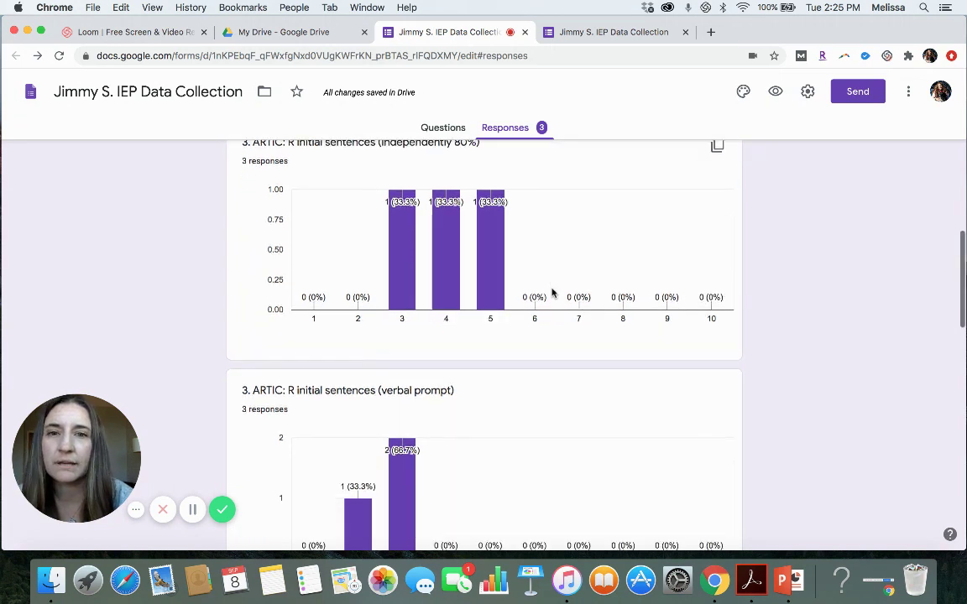
{"action": "scroll", "coordinate": [551, 291], "scroll_direction": "down", "scroll_amount": 3}
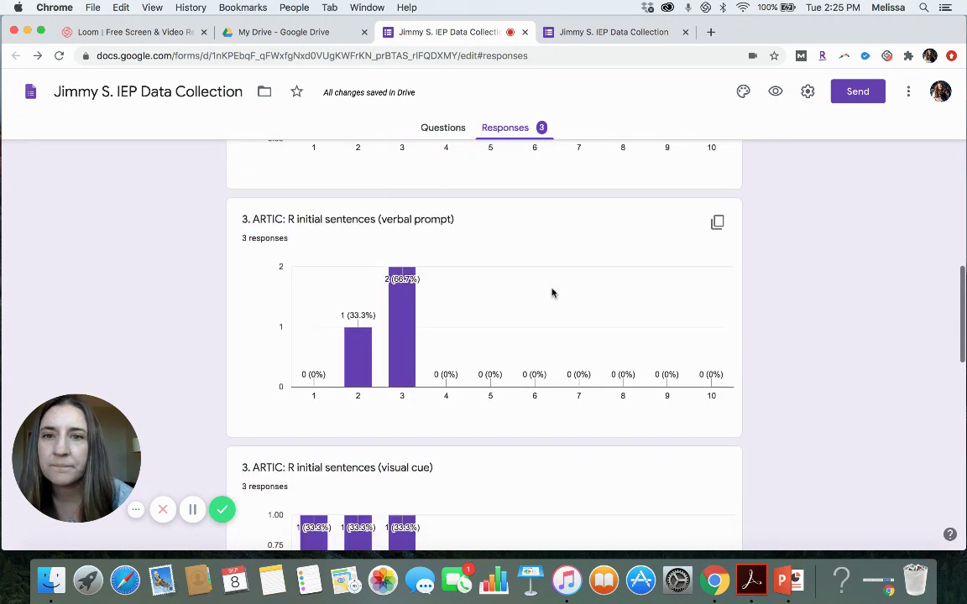
{"action": "mouse_move", "coordinate": [399, 291]}
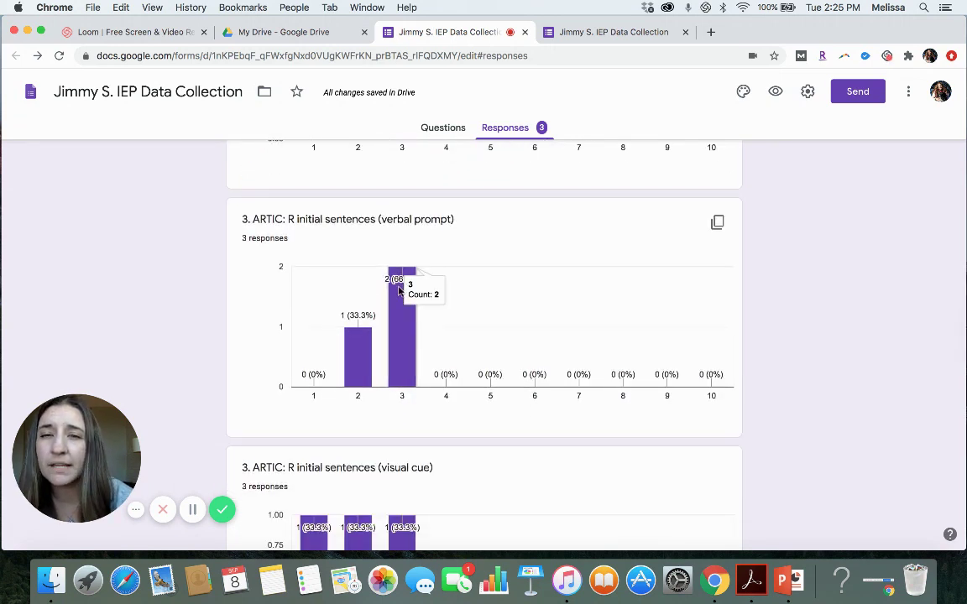
{"action": "scroll", "coordinate": [406, 349], "scroll_direction": "down", "scroll_amount": 5}
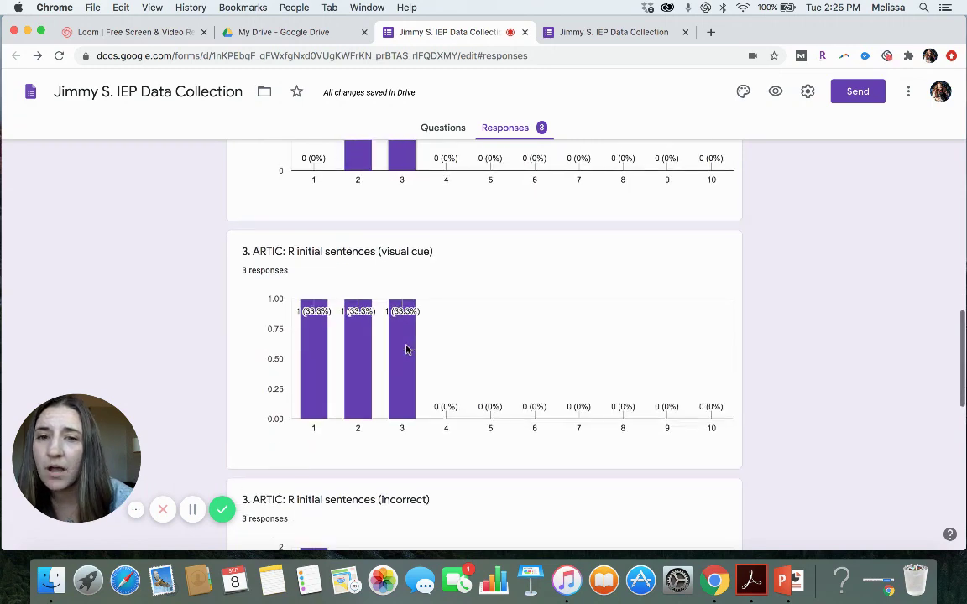
{"action": "scroll", "coordinate": [406, 349], "scroll_direction": "down", "scroll_amount": 1}
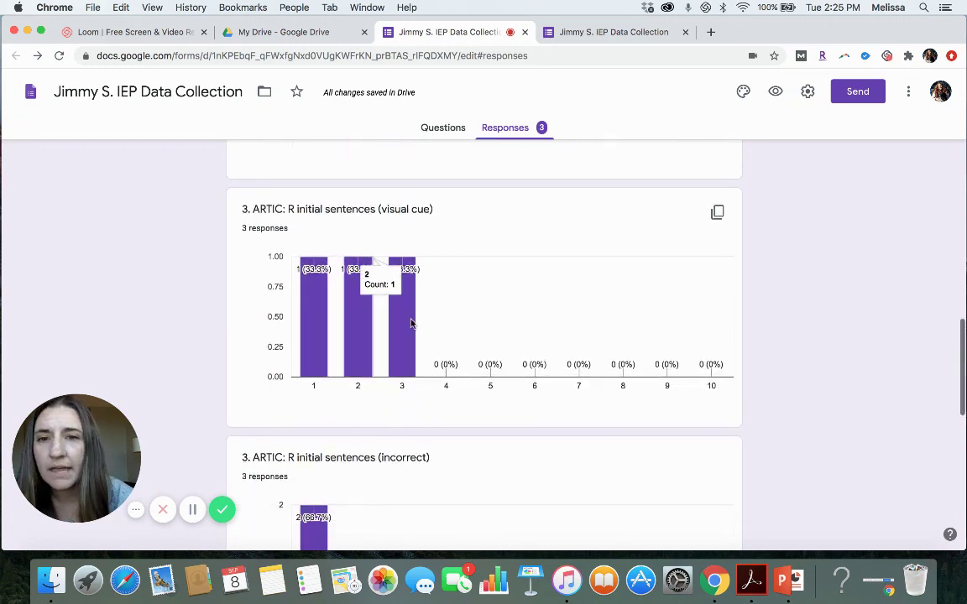
{"action": "scroll", "coordinate": [423, 324], "scroll_direction": "down", "scroll_amount": 5}
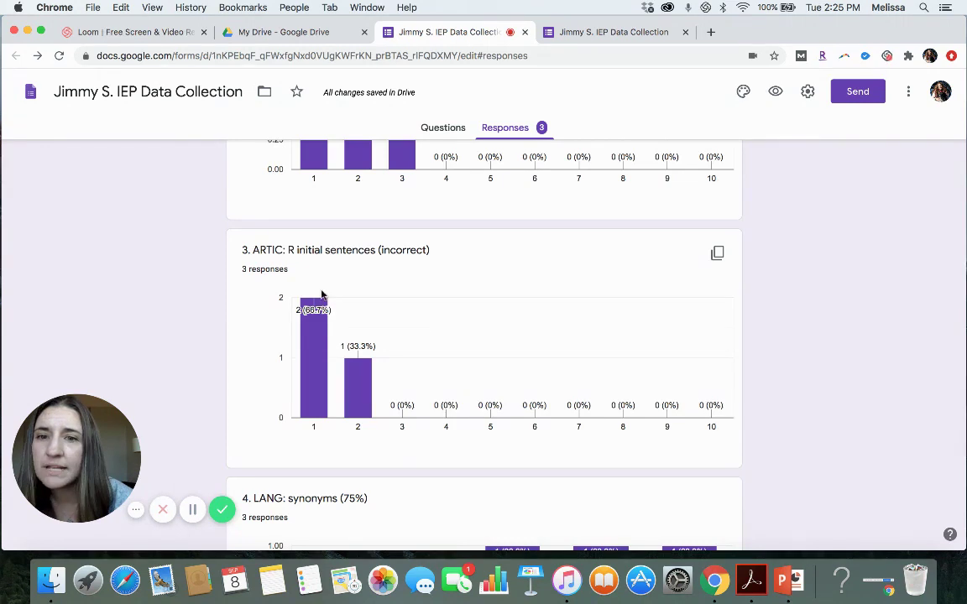
{"action": "mouse_move", "coordinate": [365, 394]}
Step: Examine the synonyms chart and the pie chart with its legend for the social greeting goal
{"action": "scroll", "coordinate": [367, 406], "scroll_direction": "down", "scroll_amount": 8}
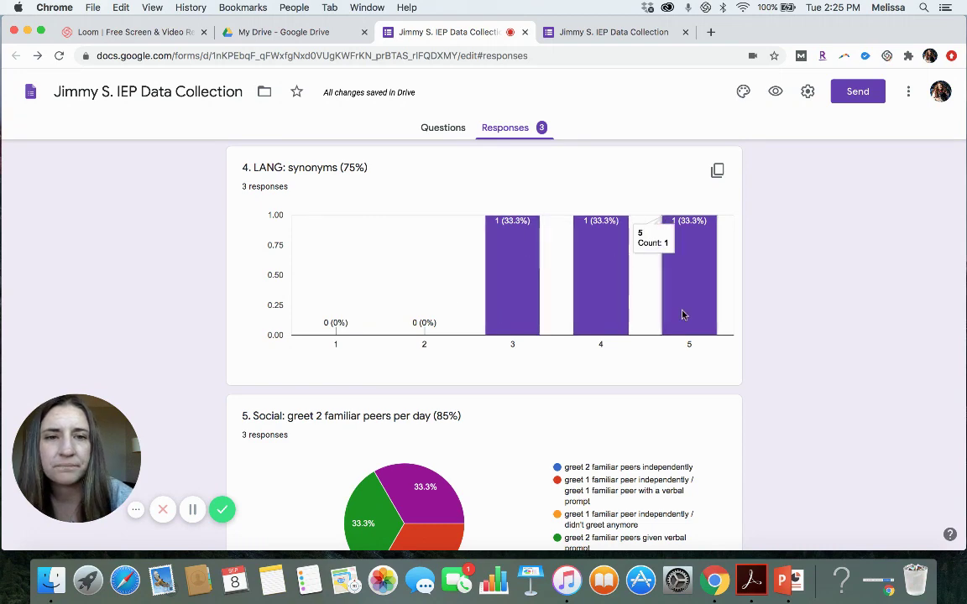
{"action": "mouse_move", "coordinate": [496, 291]}
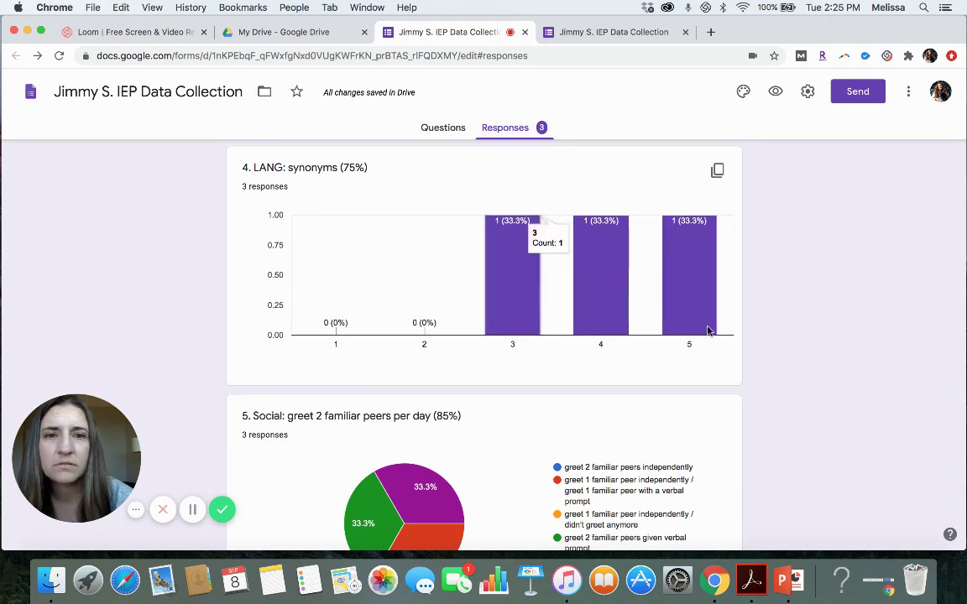
{"action": "scroll", "coordinate": [687, 383], "scroll_direction": "down", "scroll_amount": 3}
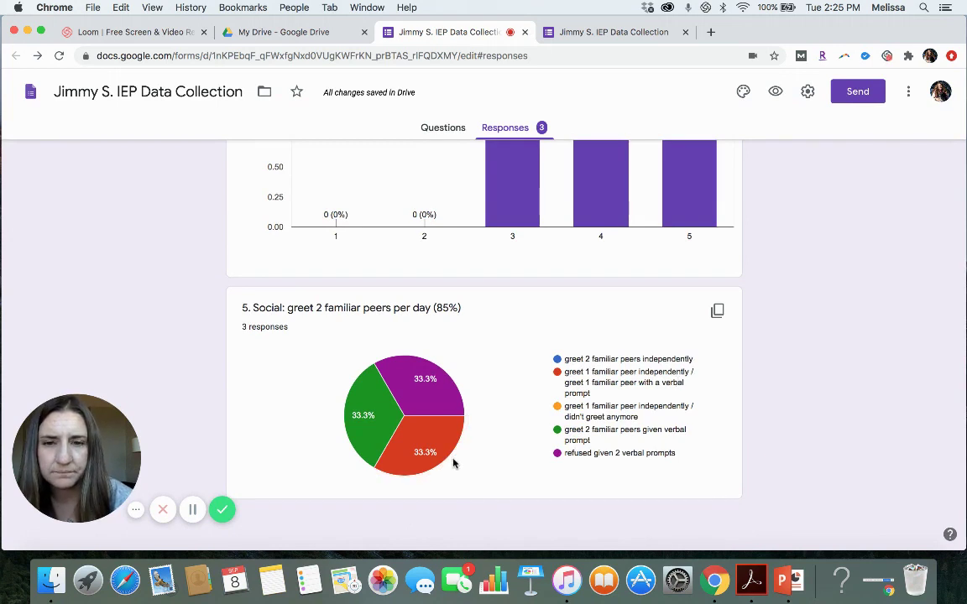
{"action": "mouse_move", "coordinate": [443, 457]}
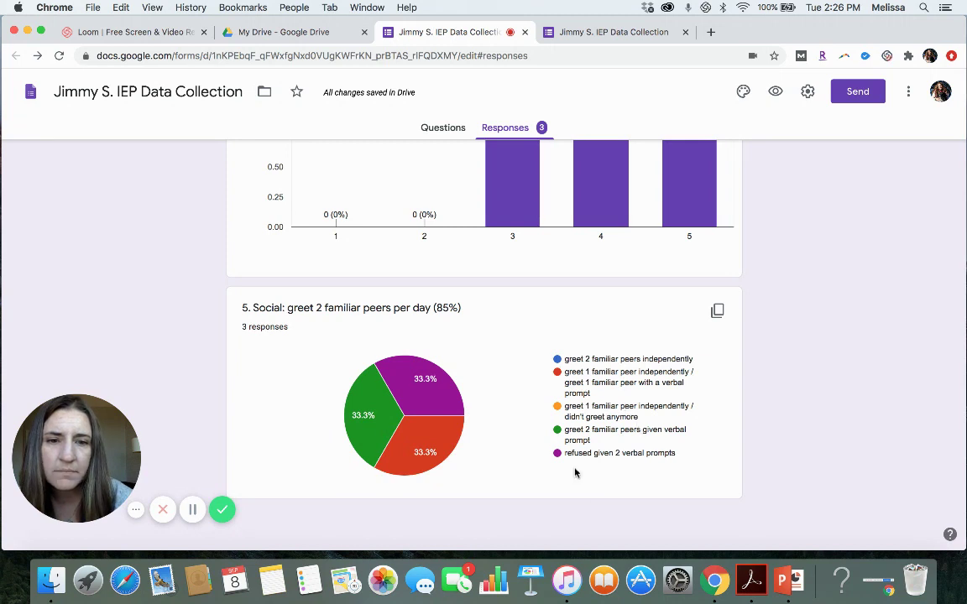
{"action": "left_click_drag", "start_coordinate": [613, 439], "coordinate": [671, 460]}
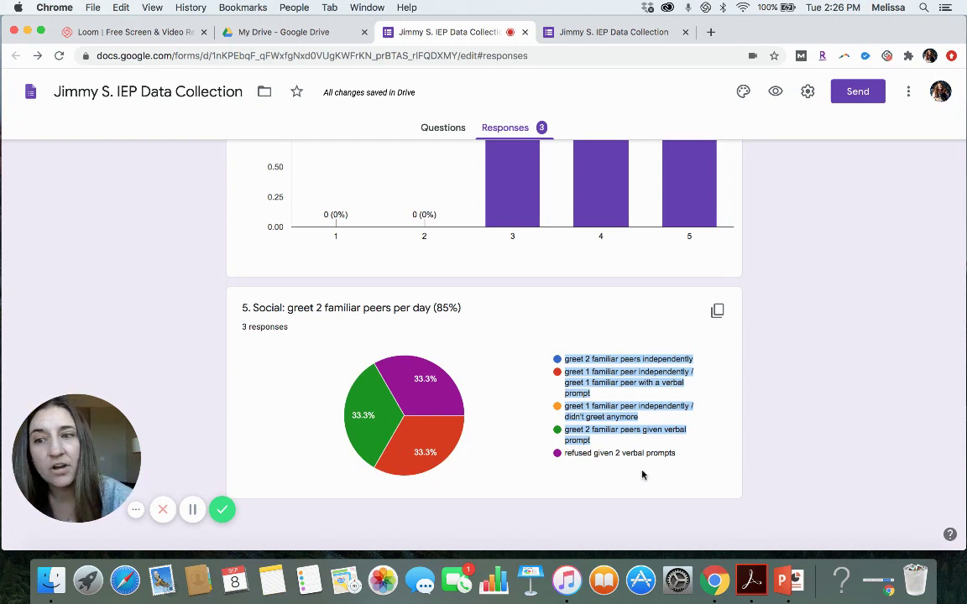
{"action": "scroll", "coordinate": [642, 475], "scroll_direction": "up", "scroll_amount": 20}
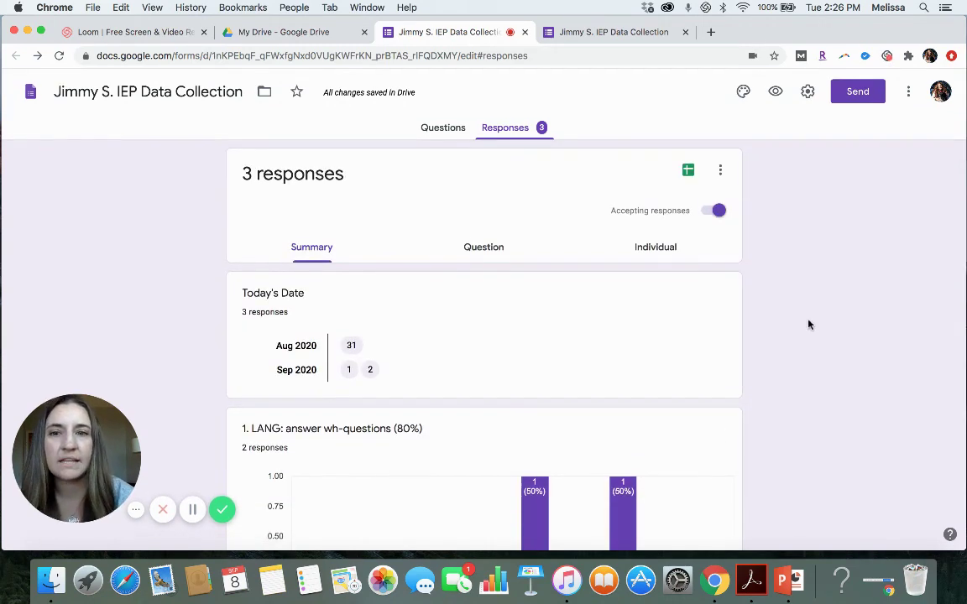
Step: Return to the form's questions, open the wh-questions item for editing and look through all questions down to the social goal
{"action": "left_click", "coordinate": [454, 130]}
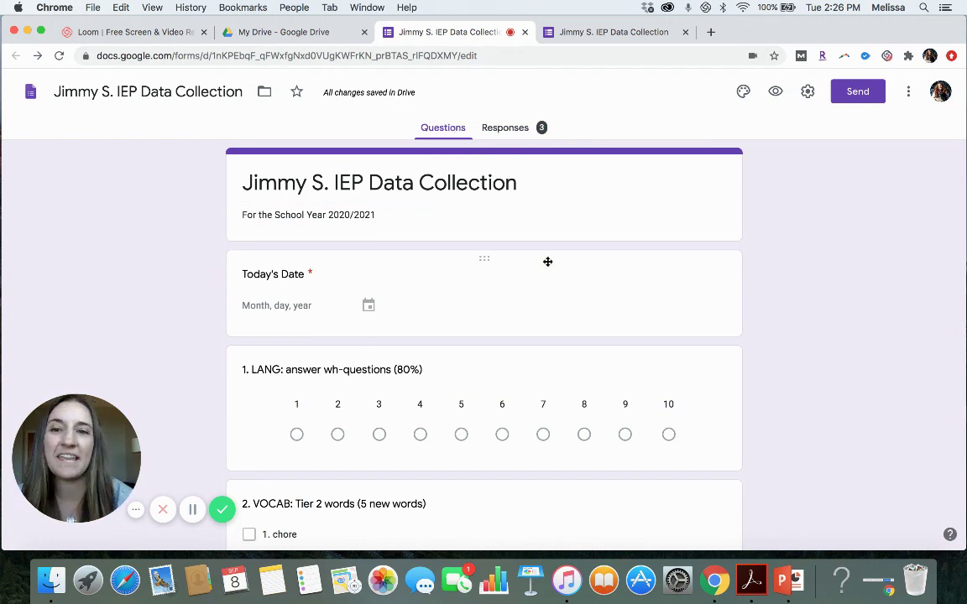
{"action": "scroll", "coordinate": [546, 262], "scroll_direction": "down", "scroll_amount": 3}
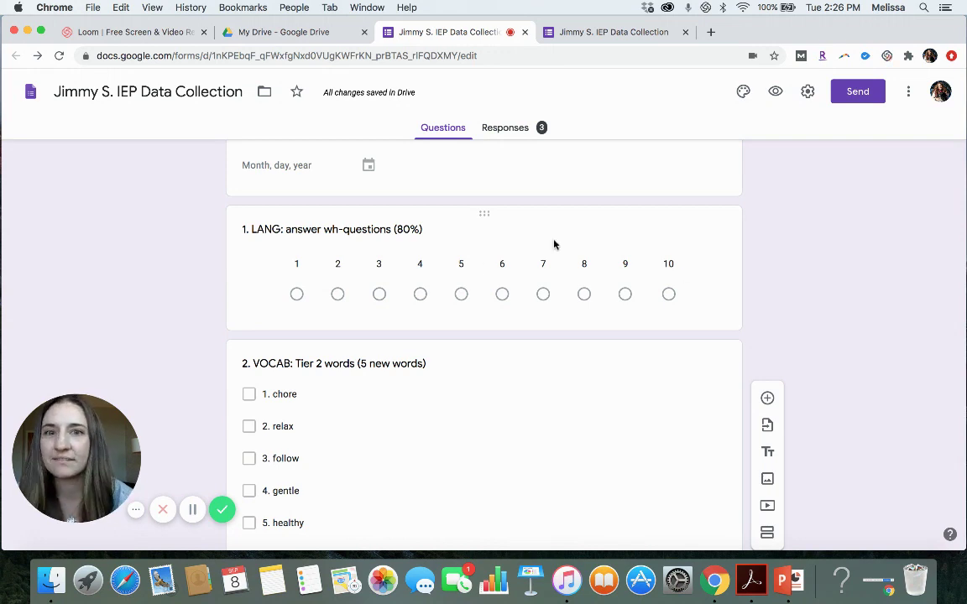
{"action": "left_click", "coordinate": [484, 216]}
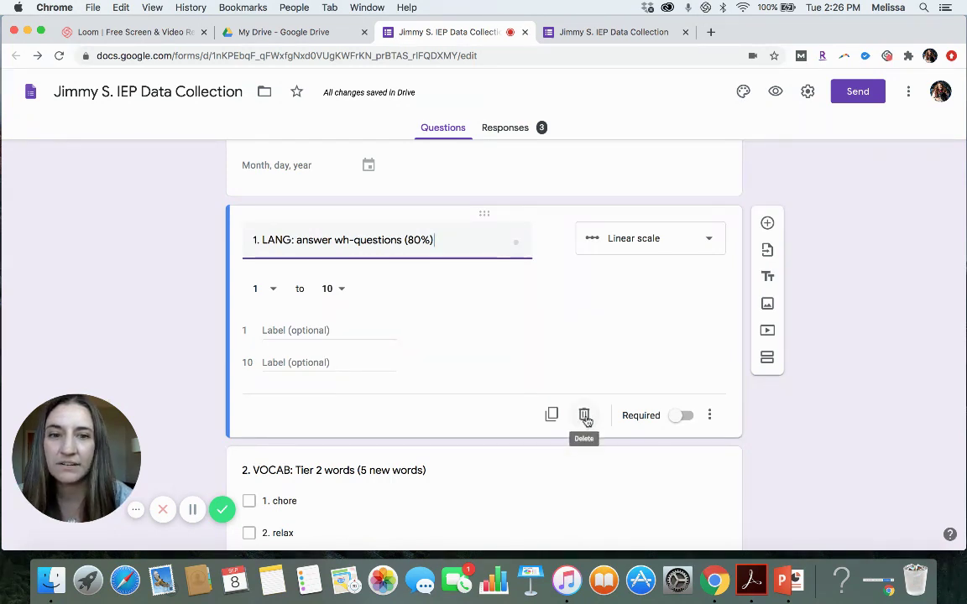
{"action": "scroll", "coordinate": [612, 310], "scroll_direction": "down", "scroll_amount": 5}
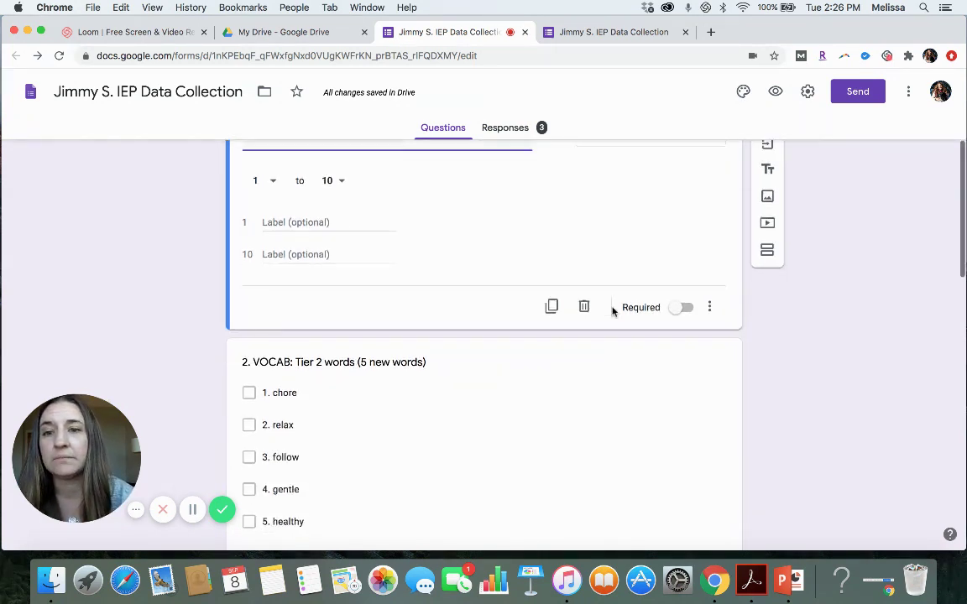
{"action": "scroll", "coordinate": [612, 309], "scroll_direction": "up", "scroll_amount": 3}
{"action": "scroll", "coordinate": [611, 310], "scroll_direction": "down", "scroll_amount": 9}
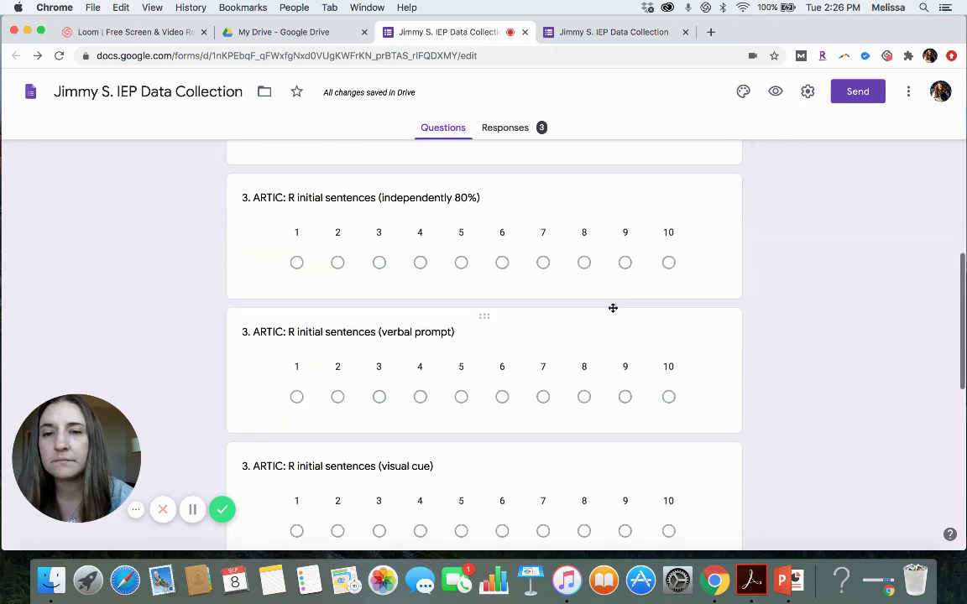
{"action": "scroll", "coordinate": [612, 311], "scroll_direction": "down", "scroll_amount": 10}
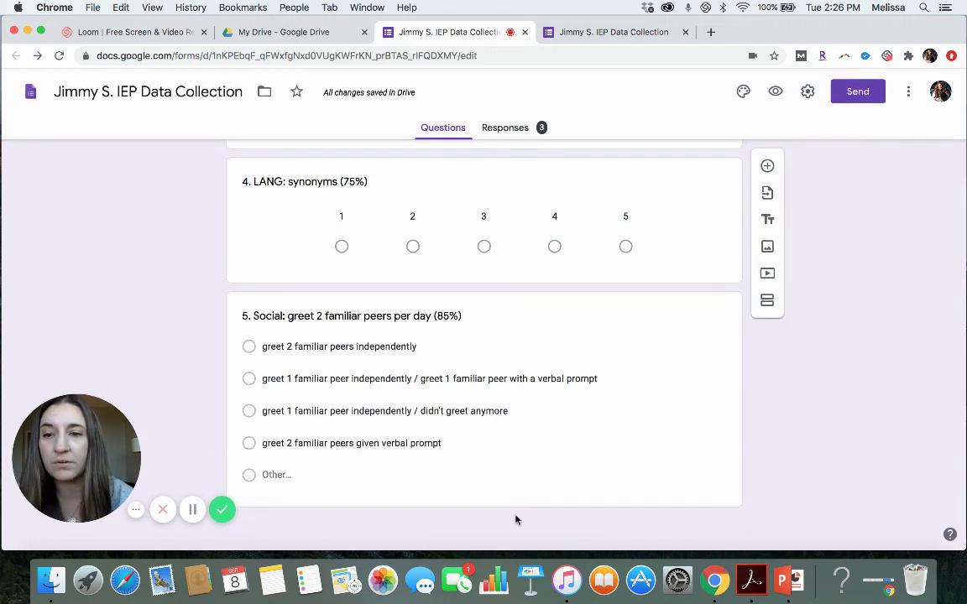
{"action": "scroll", "coordinate": [518, 515], "scroll_direction": "up", "scroll_amount": 10}
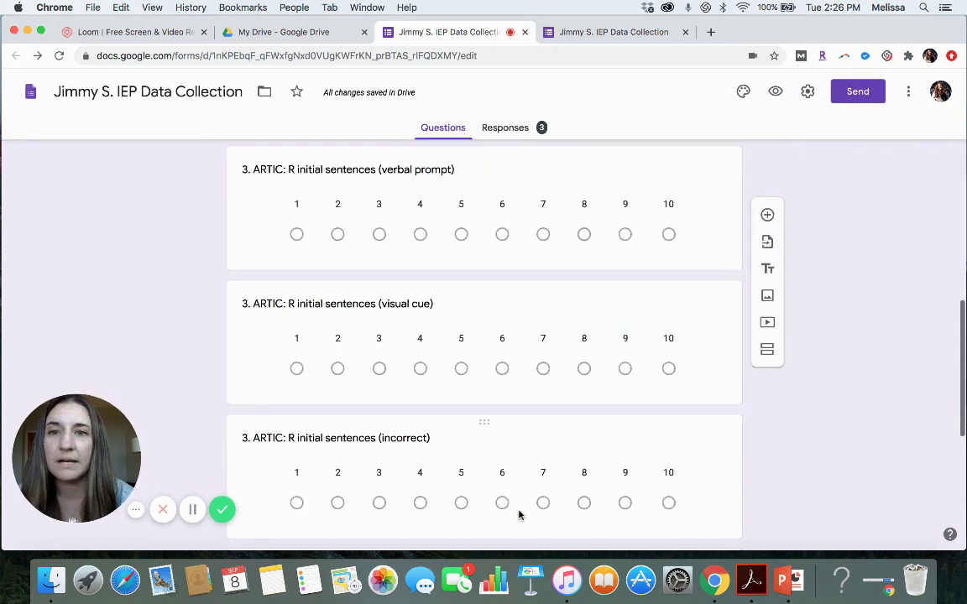
Step: Move the R initial sentences (visual cue) question above the verbal prompt question and return it to its place below
{"action": "left_click", "coordinate": [483, 290]}
{"action": "scroll", "coordinate": [484, 302], "scroll_direction": "up", "scroll_amount": 1}
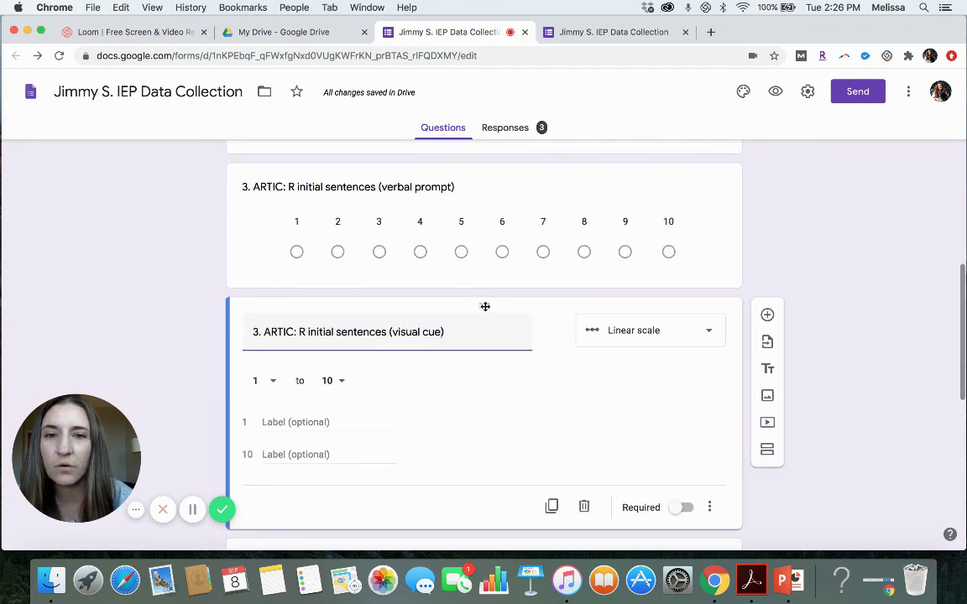
{"action": "left_click_drag", "start_coordinate": [480, 195], "coordinate": [491, 164]}
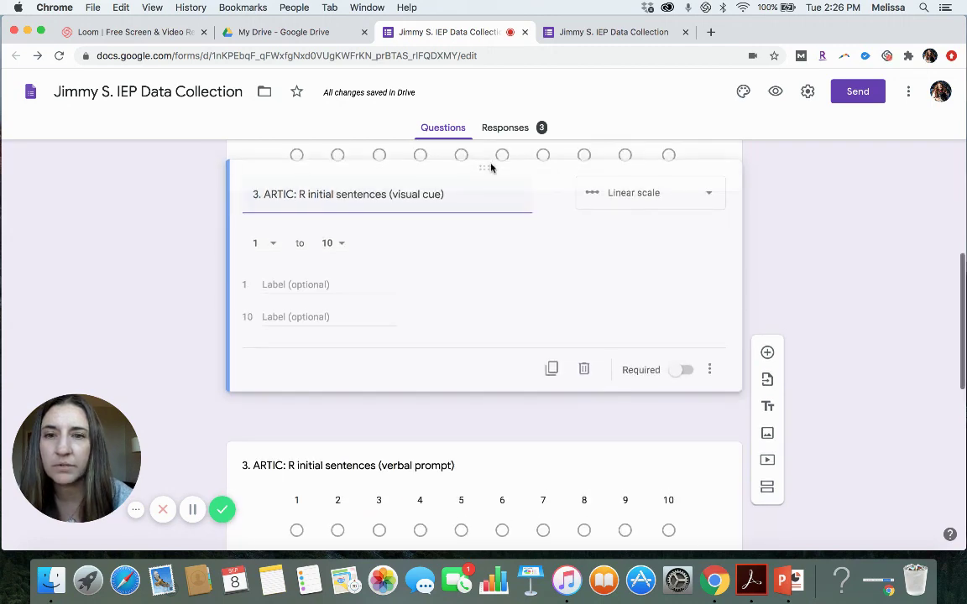
{"action": "scroll", "coordinate": [496, 336], "scroll_direction": "down", "scroll_amount": 3}
{"action": "scroll", "coordinate": [496, 337], "scroll_direction": "up", "scroll_amount": 1}
{"action": "scroll", "coordinate": [499, 336], "scroll_direction": "up", "scroll_amount": 1}
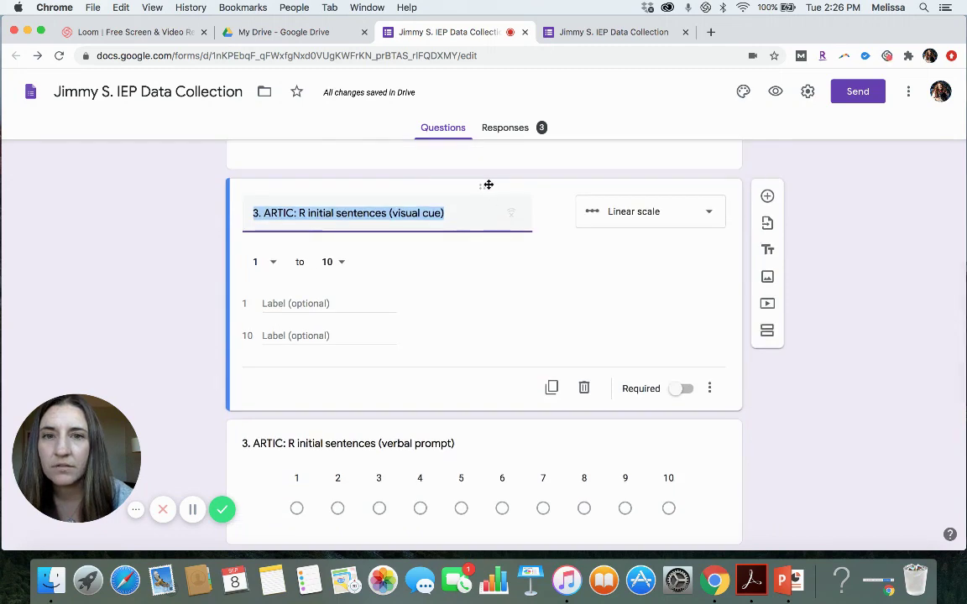
{"action": "left_click_drag", "start_coordinate": [488, 184], "coordinate": [473, 410]}
Step: Reorder the social greeting options: 1 peer/didn't greet anymore, 2 given verbal prompt, 1 independently/1 with verbal prompt, 2 independently, keeping Other last
{"action": "scroll", "coordinate": [473, 409], "scroll_direction": "down", "scroll_amount": 10}
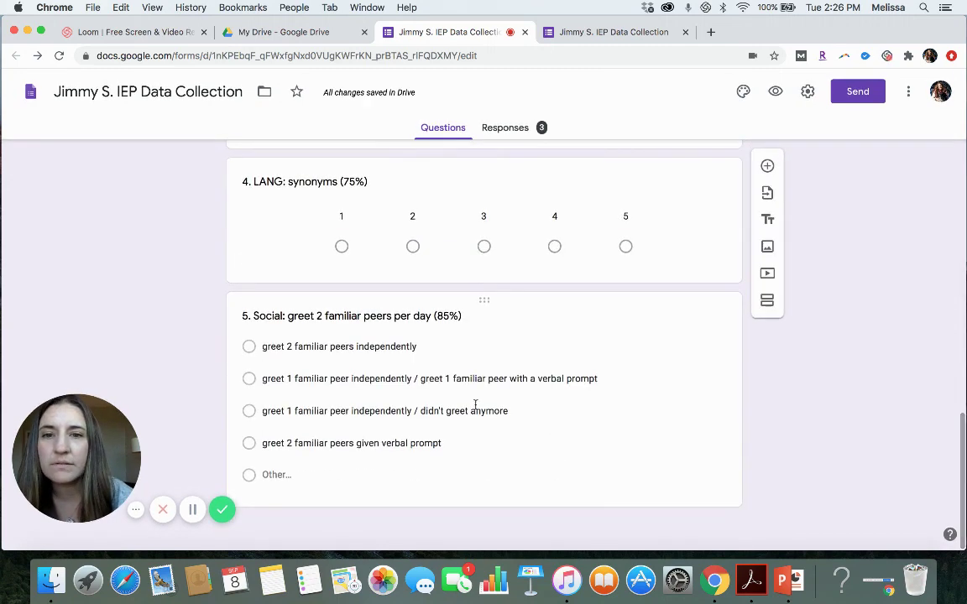
{"action": "left_click", "coordinate": [369, 346]}
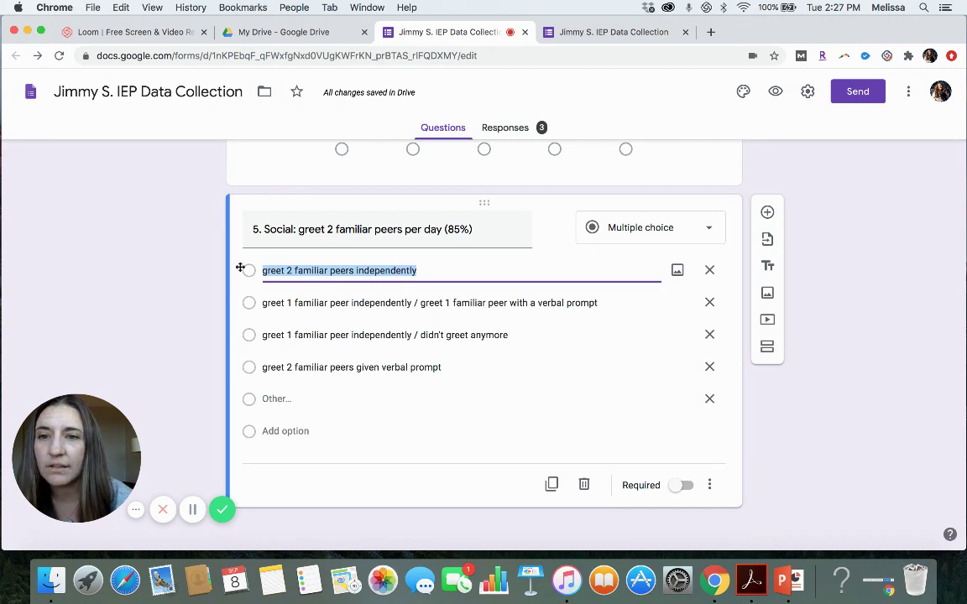
{"action": "left_click_drag", "start_coordinate": [235, 306], "coordinate": [247, 381]}
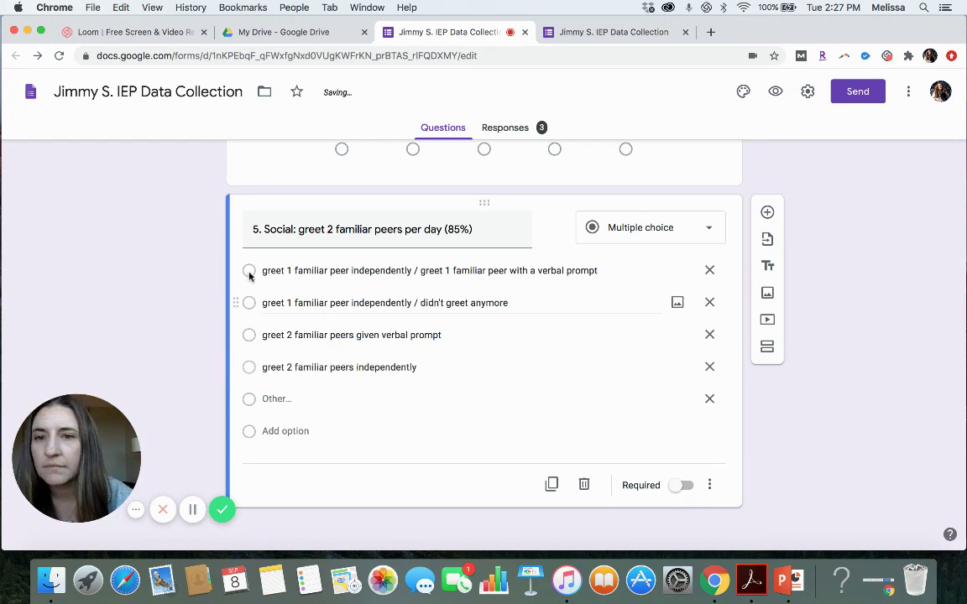
{"action": "left_click_drag", "start_coordinate": [236, 272], "coordinate": [250, 337]}
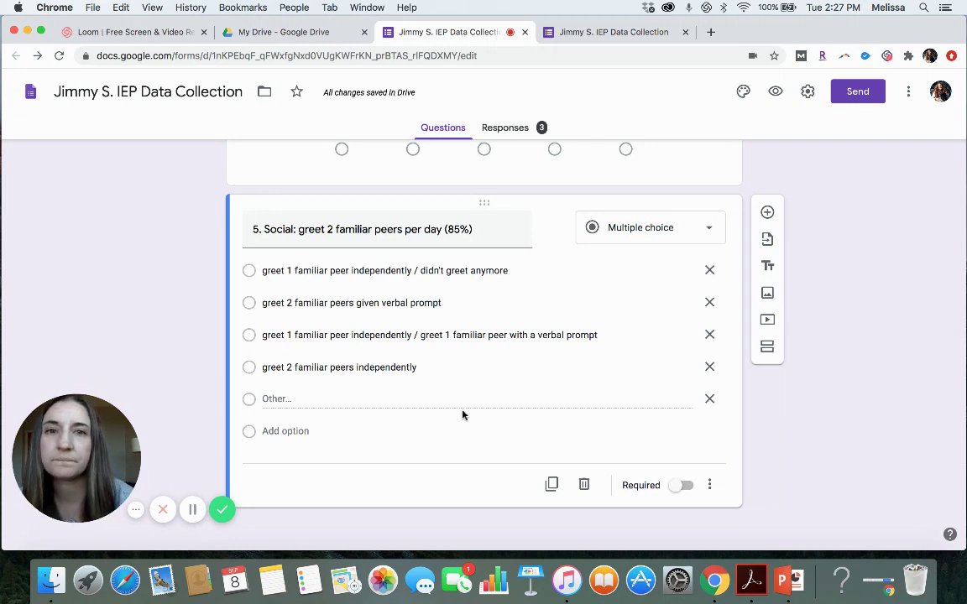
Step: Open the response summary and change the form's theme color to cyan, trying light blue first
{"action": "scroll", "coordinate": [831, 305], "scroll_direction": "up", "scroll_amount": 15}
{"action": "scroll", "coordinate": [821, 307], "scroll_direction": "down", "scroll_amount": 1}
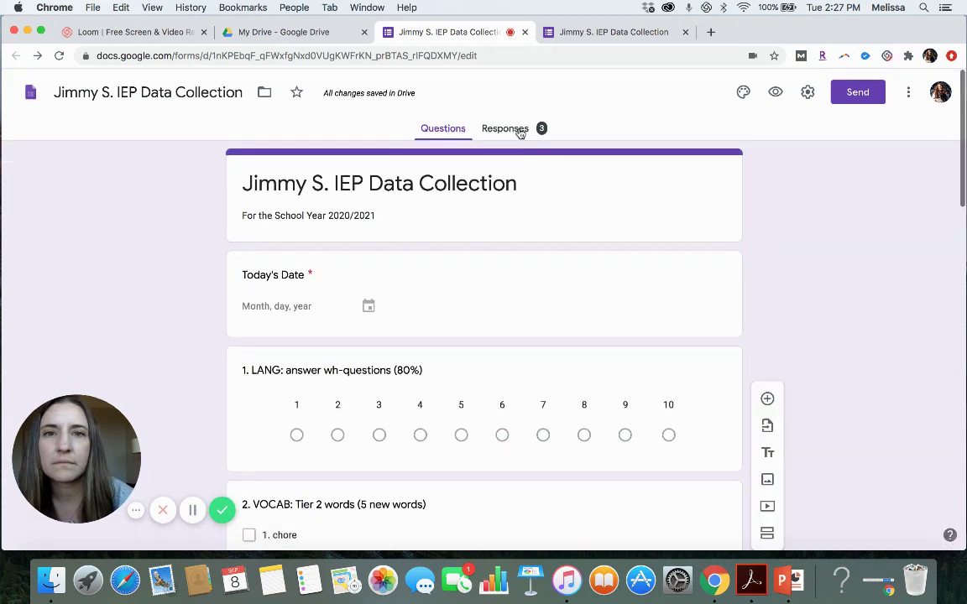
{"action": "left_click", "coordinate": [505, 130]}
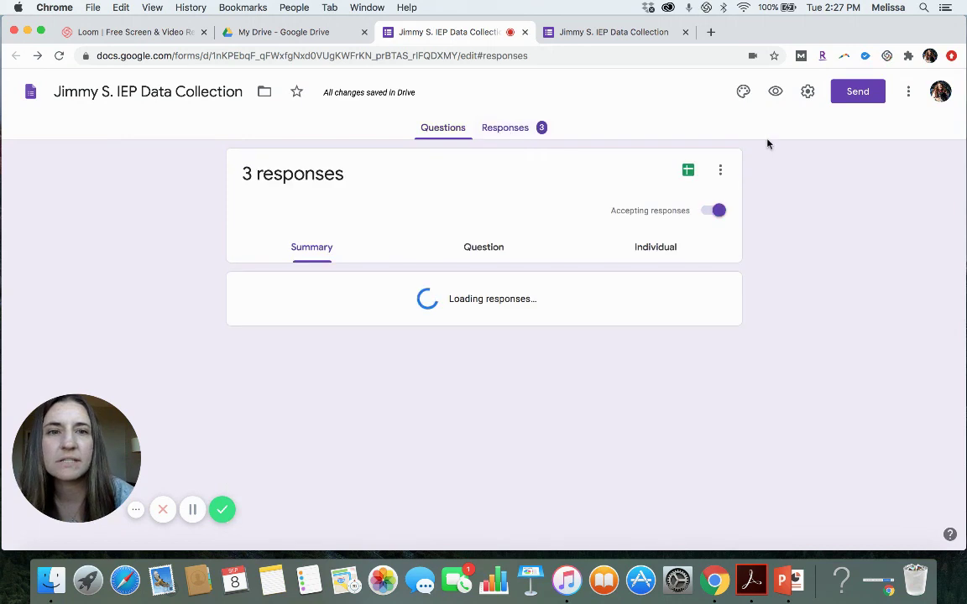
{"action": "left_click", "coordinate": [743, 92]}
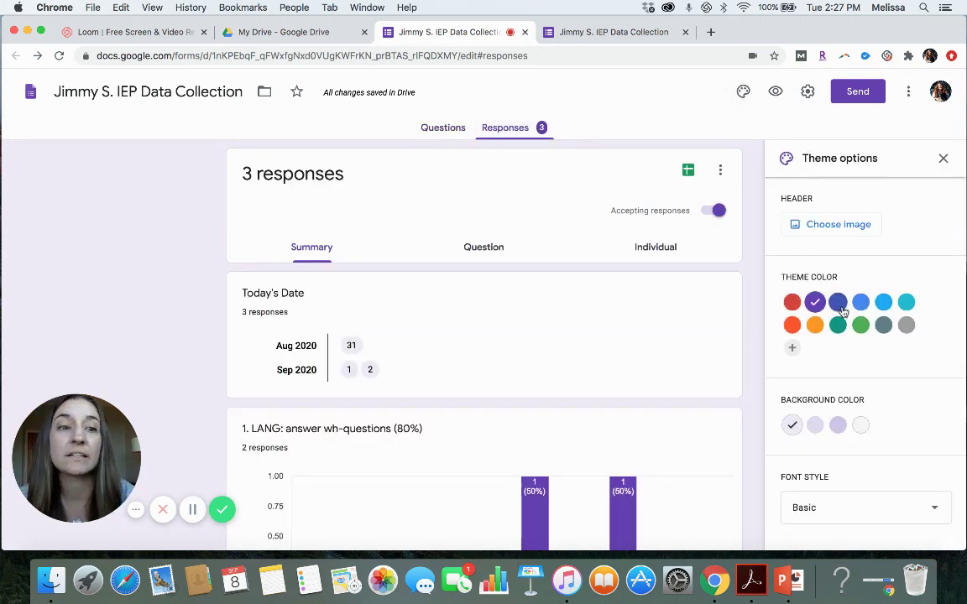
{"action": "left_click", "coordinate": [883, 302]}
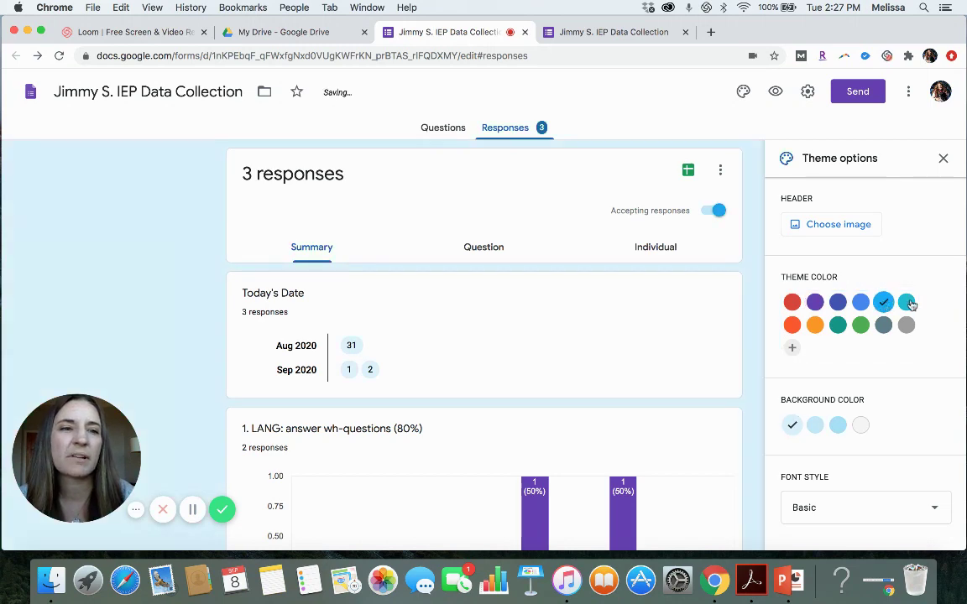
{"action": "left_click", "coordinate": [908, 303]}
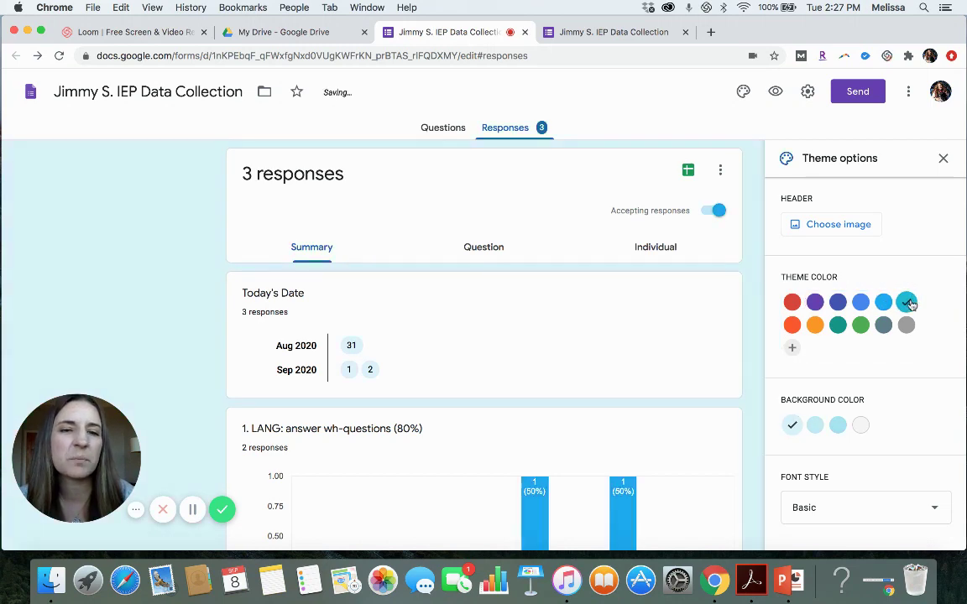
Step: Return to the questions, close the theme options and look over the recolored form from the title to the social question
{"action": "left_click", "coordinate": [447, 129]}
{"action": "scroll", "coordinate": [541, 382], "scroll_direction": "down", "scroll_amount": 3}
{"action": "scroll", "coordinate": [544, 388], "scroll_direction": "up", "scroll_amount": 3}
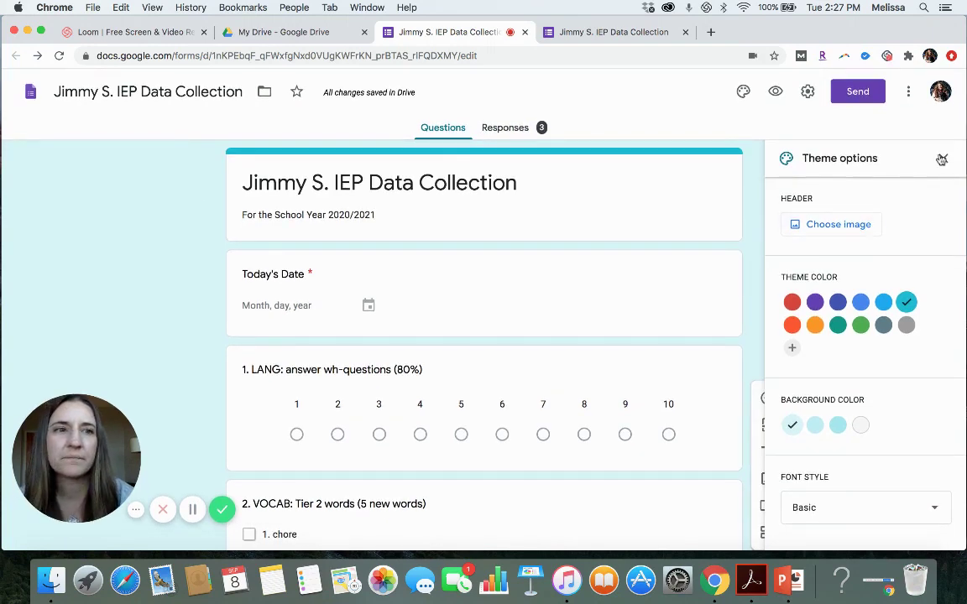
{"action": "left_click", "coordinate": [942, 159]}
{"action": "scroll", "coordinate": [823, 276], "scroll_direction": "down", "scroll_amount": 15}
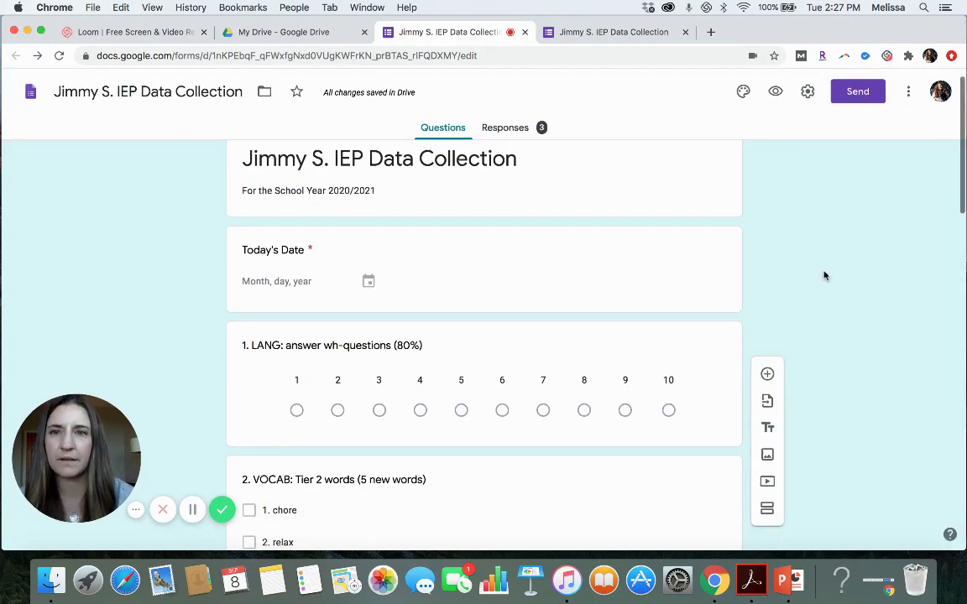
{"action": "scroll", "coordinate": [824, 275], "scroll_direction": "down", "scroll_amount": 4}
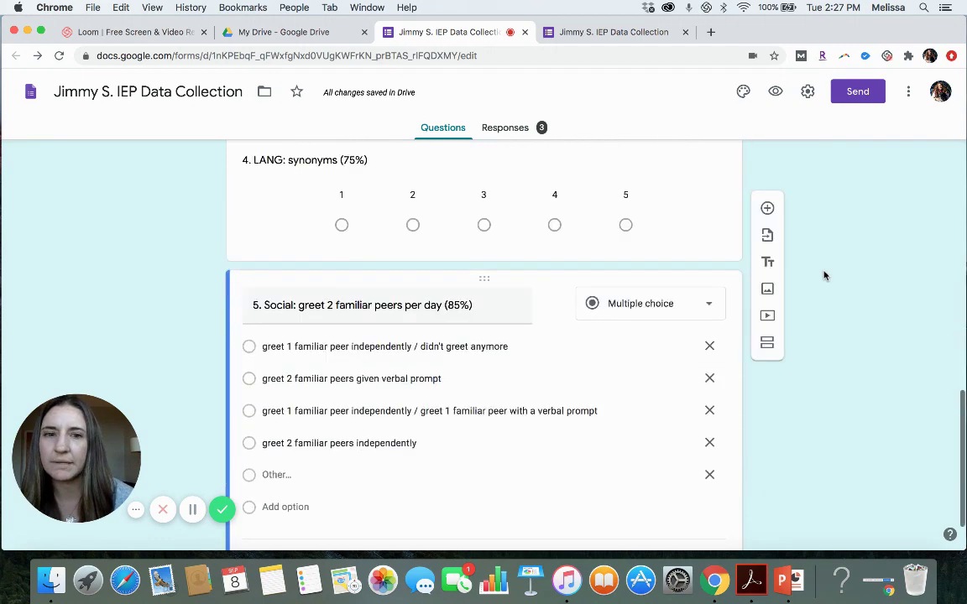
{"action": "scroll", "coordinate": [823, 276], "scroll_direction": "up", "scroll_amount": 5}
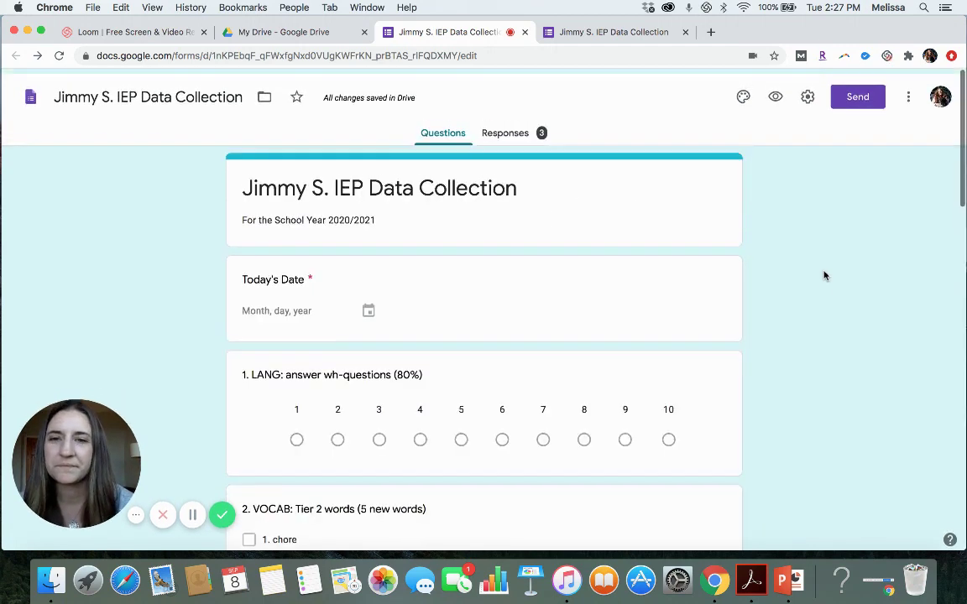
{"action": "scroll", "coordinate": [823, 275], "scroll_direction": "down", "scroll_amount": 1}
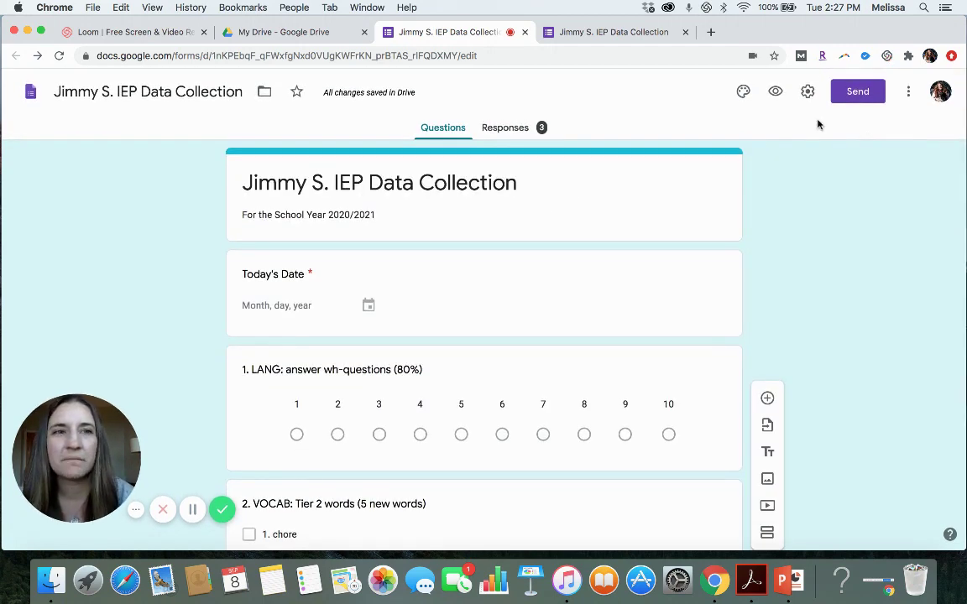
Step: Open the form's additional actions that include making a copy
{"action": "left_click", "coordinate": [908, 92]}
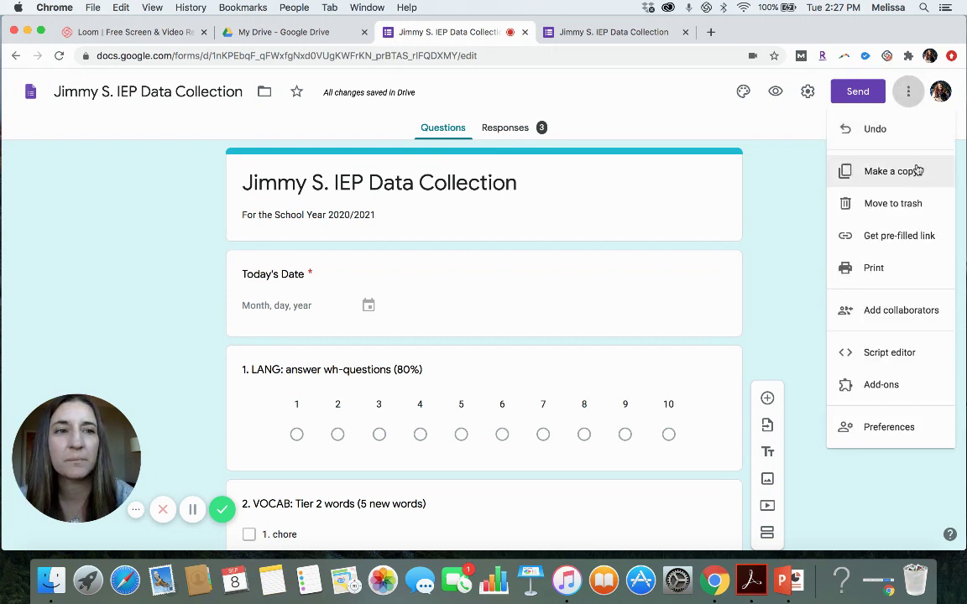